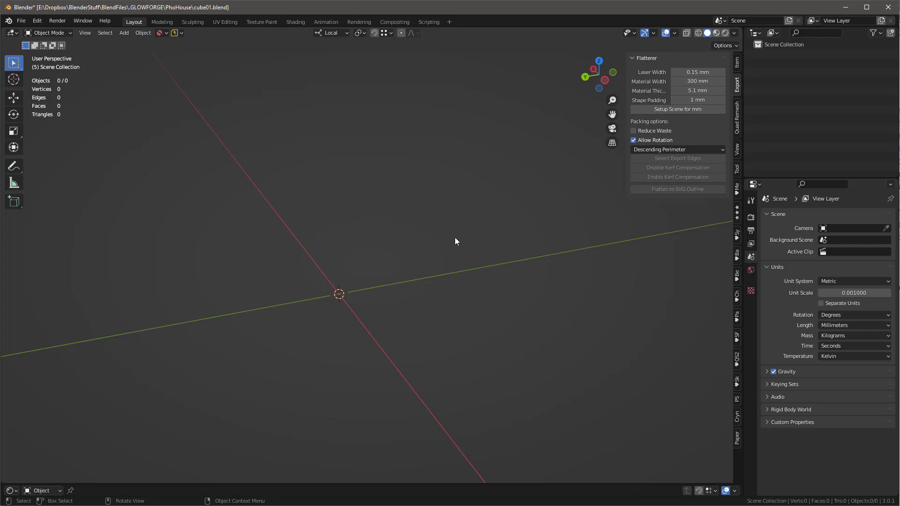
# Step: Add a mesh cube at the world origin with a size of 4"
pyautogui.hotkey('shift', 'a')
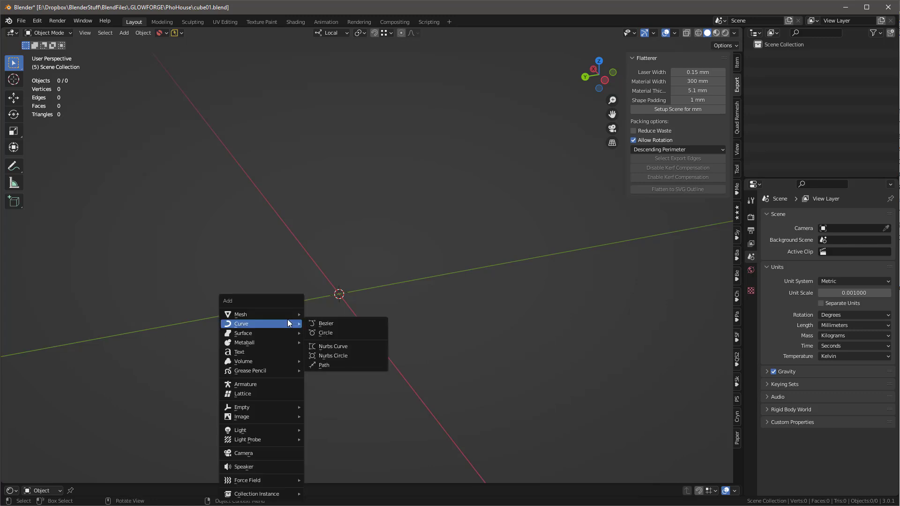
pyautogui.moveTo(263, 313)
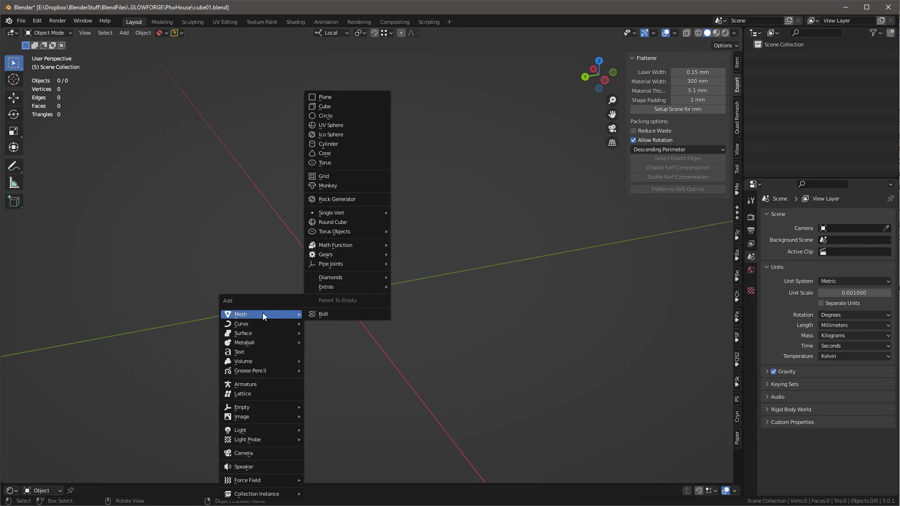
pyautogui.click(342, 107)
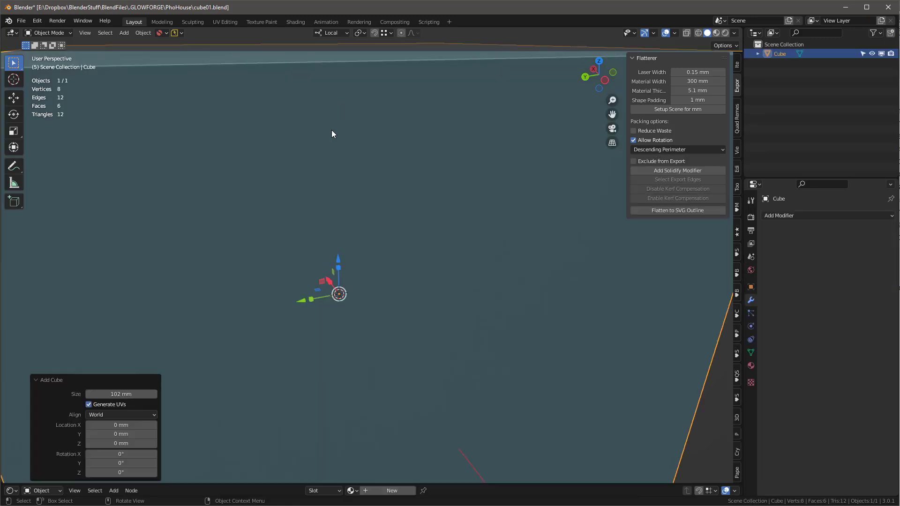
pyautogui.click(107, 394)
pyautogui.write('4')
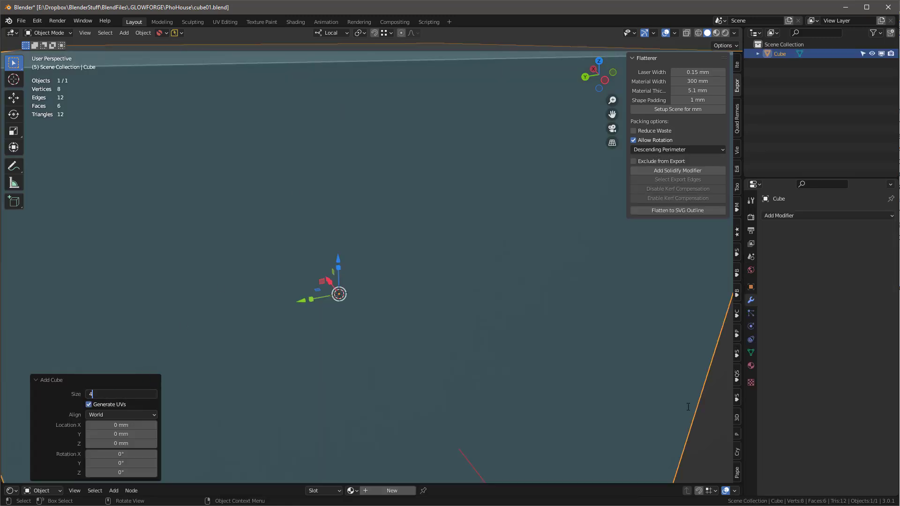
pyautogui.write('"')
pyautogui.press('Return')
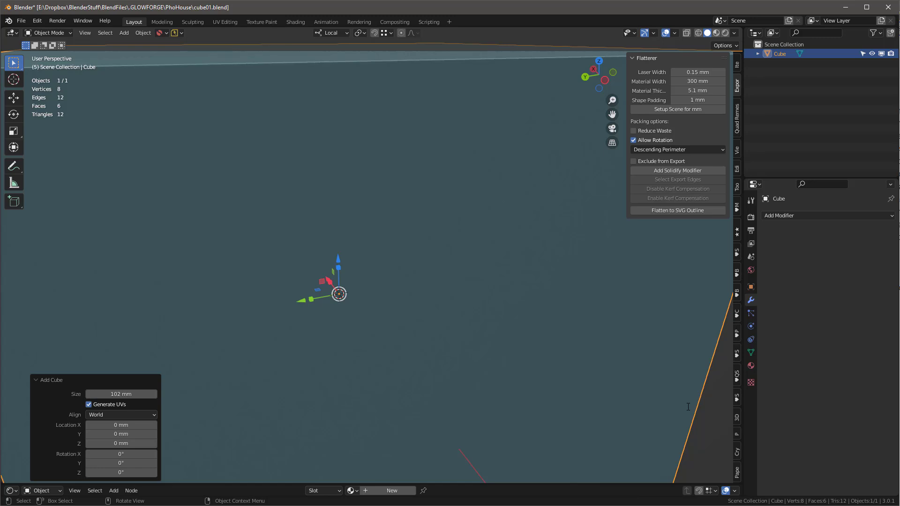
pyautogui.scroll(-8, 423, 294)
pyautogui.moveTo(423, 293)
pyautogui.mouseDown(button='middle')
pyautogui.moveTo(495, 298)
pyautogui.moveTo(412, 301)
pyautogui.mouseUp(button='middle')
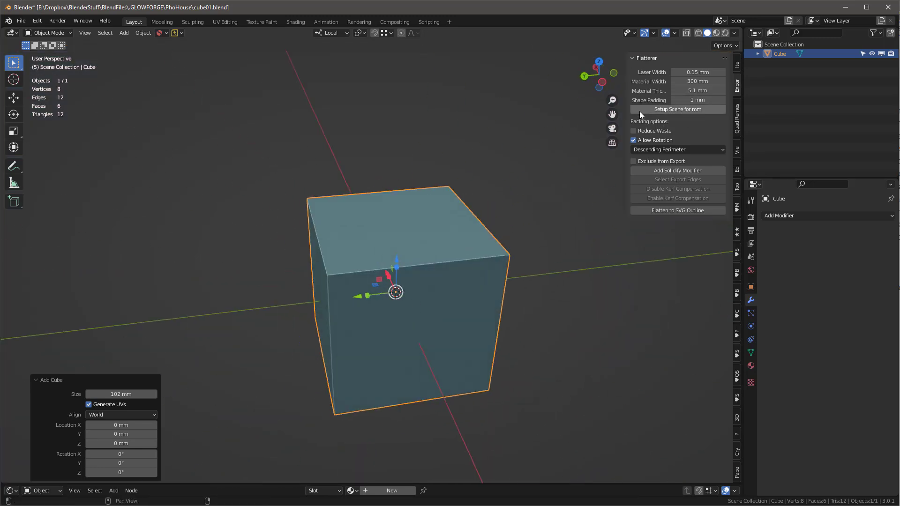
pyautogui.moveTo(352, 295); pyautogui.dragTo(400, 281, button='middle')
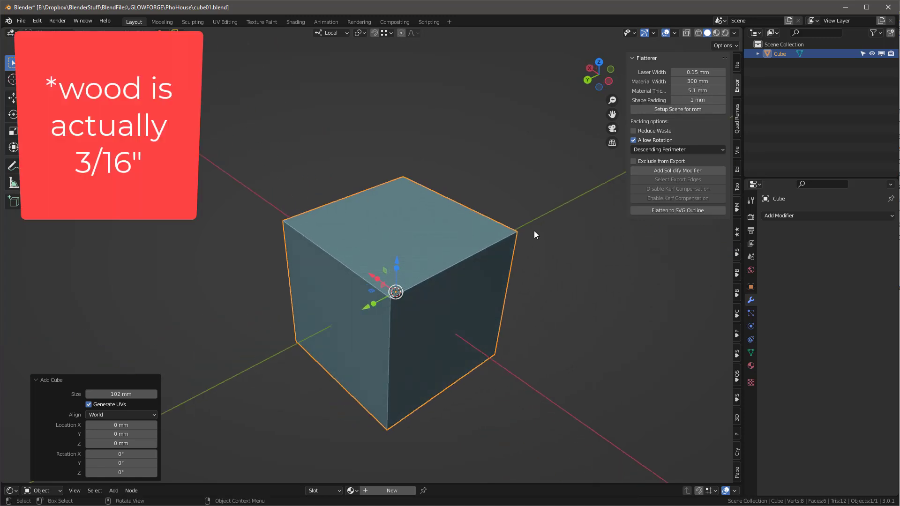
pyautogui.moveTo(462, 311); pyautogui.dragTo(451, 220, button='middle')
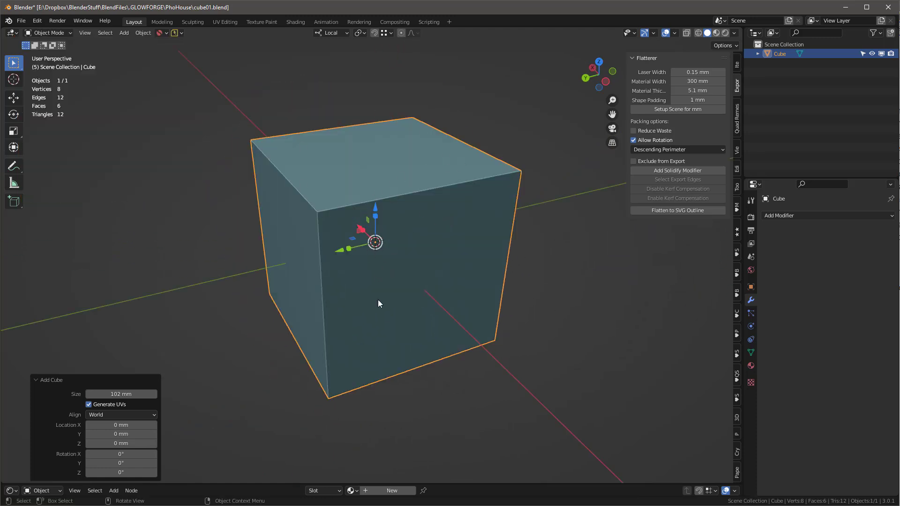
pyautogui.moveTo(478, 243); pyautogui.dragTo(449, 206, button='middle')
pyautogui.moveTo(315, 312); pyautogui.dragTo(522, 295, button='middle')
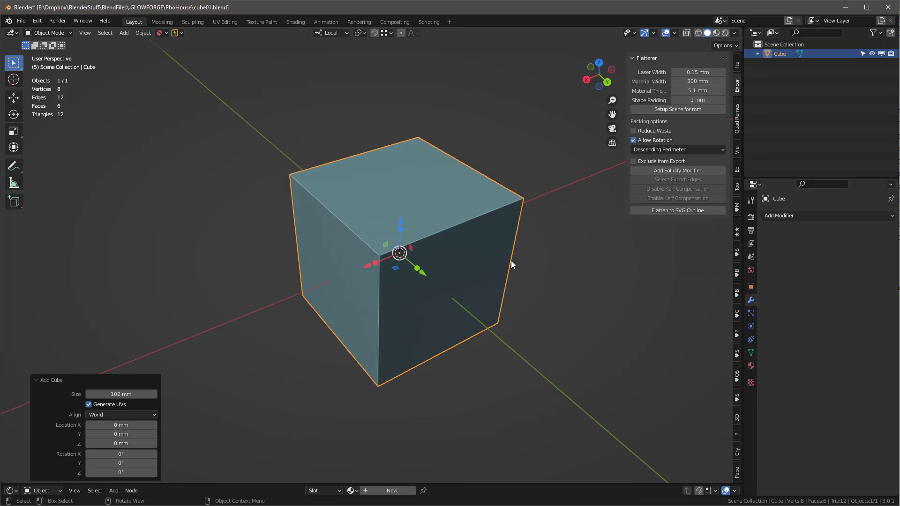
pyautogui.scroll(2, 426, 342)
pyautogui.moveTo(430, 215)
pyautogui.mouseDown(button='middle')
pyautogui.moveTo(436, 195)
pyautogui.moveTo(432, 207)
pyautogui.mouseUp(button='middle')
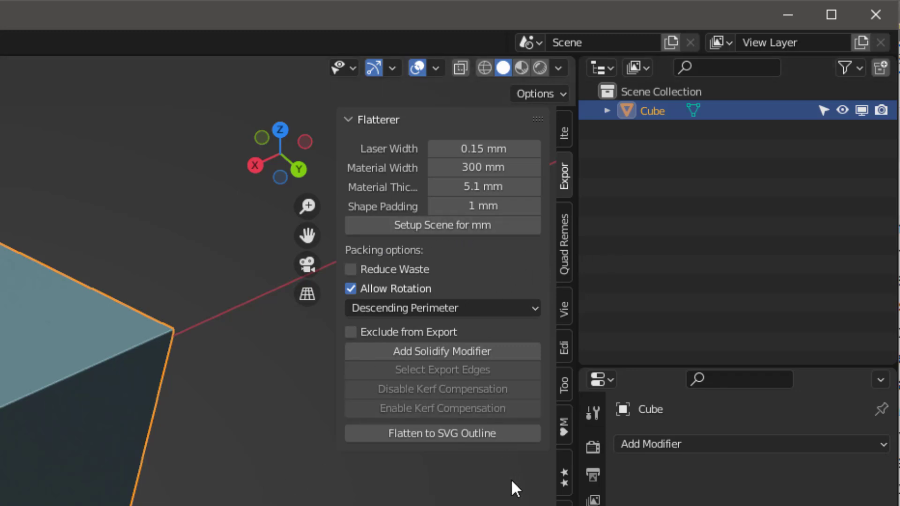
pyautogui.moveTo(1, 400); pyautogui.dragTo(18, 365, button='middle')
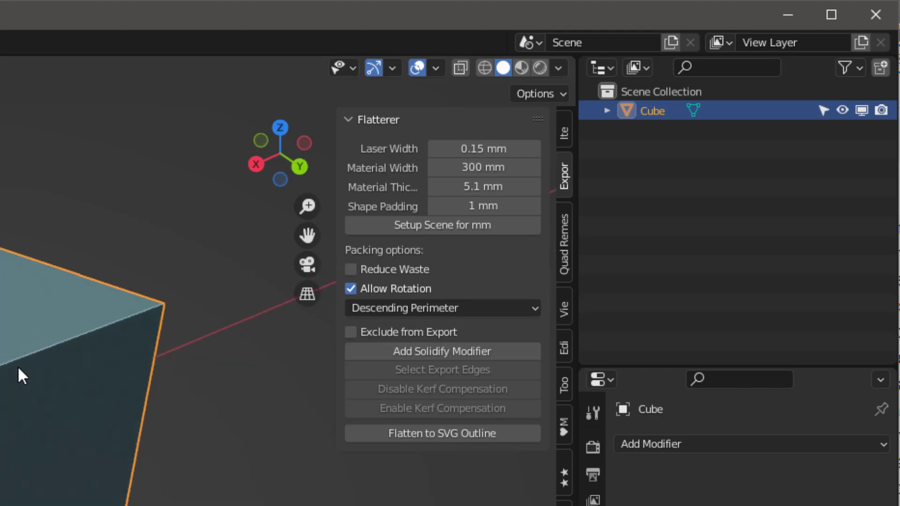
# Step: Add Flatterer's Solidify modifier to the cube and inspect its wall thickness in X-ray with the modifier's viewport display off and on
pyautogui.click(455, 353)
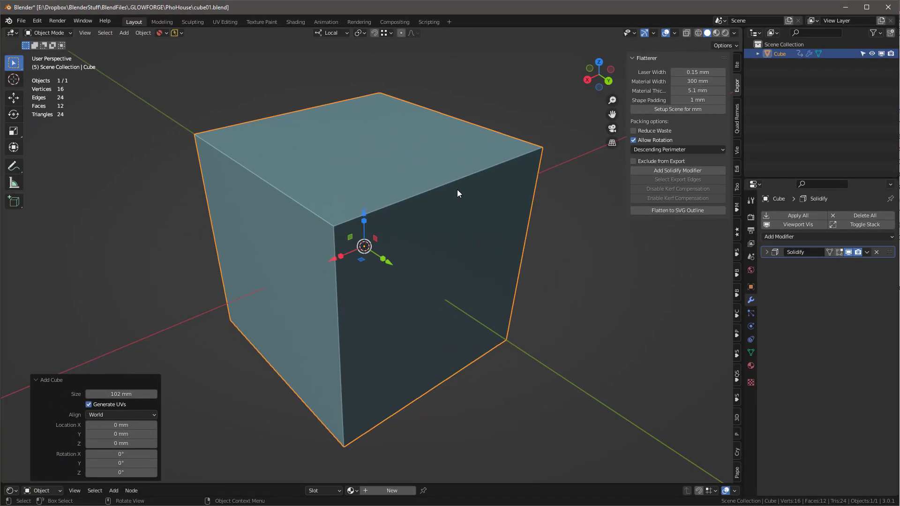
pyautogui.hotkey('alt', 'z')
pyautogui.click(848, 252)
pyautogui.click(847, 251)
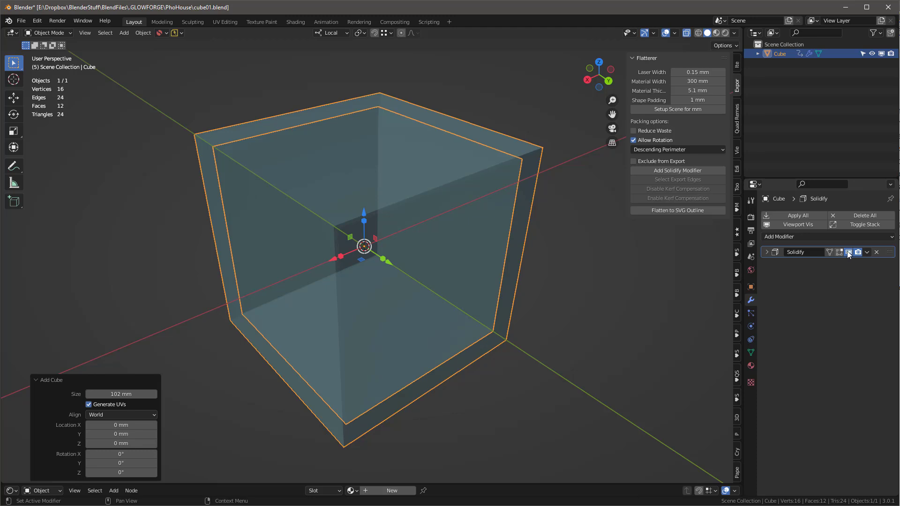
pyautogui.hotkey('alt', 'z')
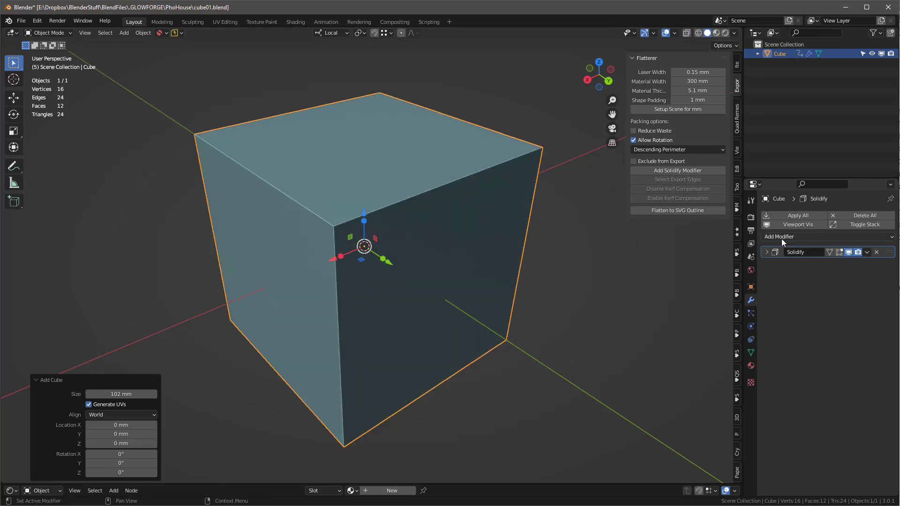
# Step: Add an Edge Split modifier to the cube below the Solidify modifier
pyautogui.click(781, 237)
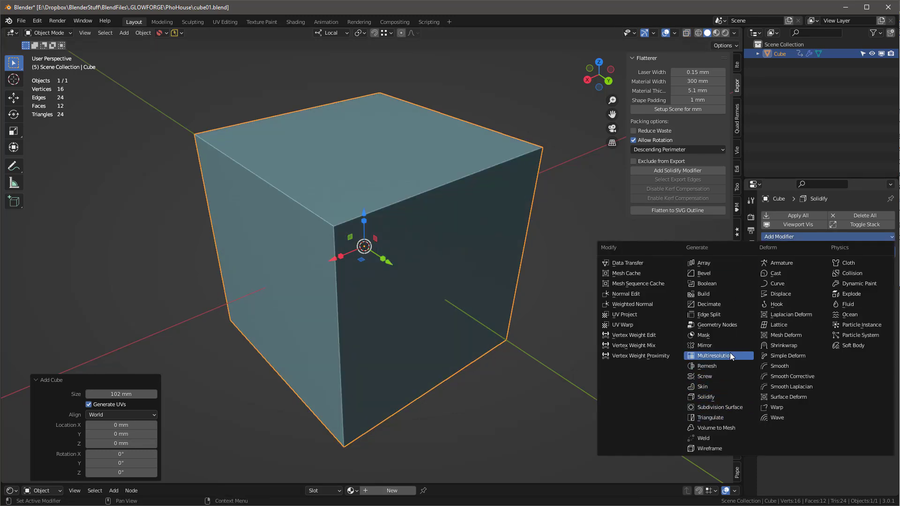
pyautogui.click(722, 314)
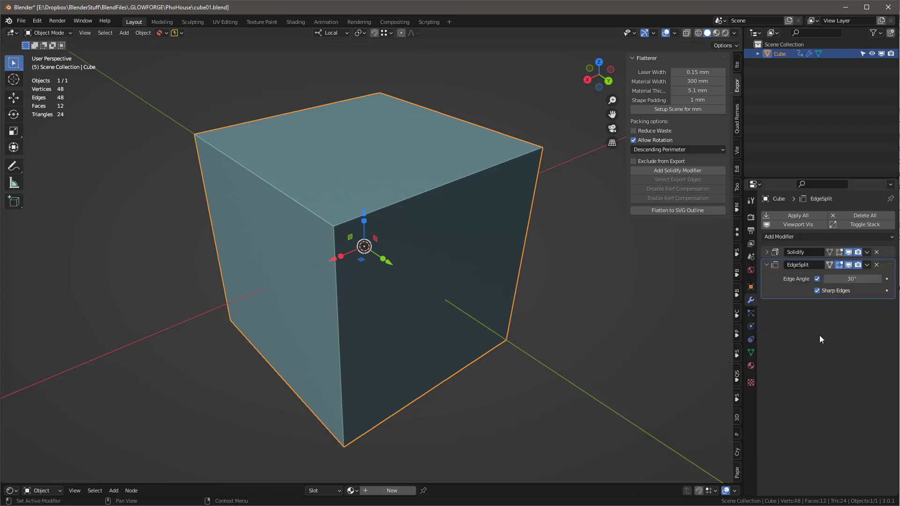
pyautogui.click(867, 265)
# Step: Switch the cube to Edit Mode
pyautogui.scroll(-2, 398, 242)
pyautogui.scroll(1, 396, 240)
pyautogui.press('Tab')
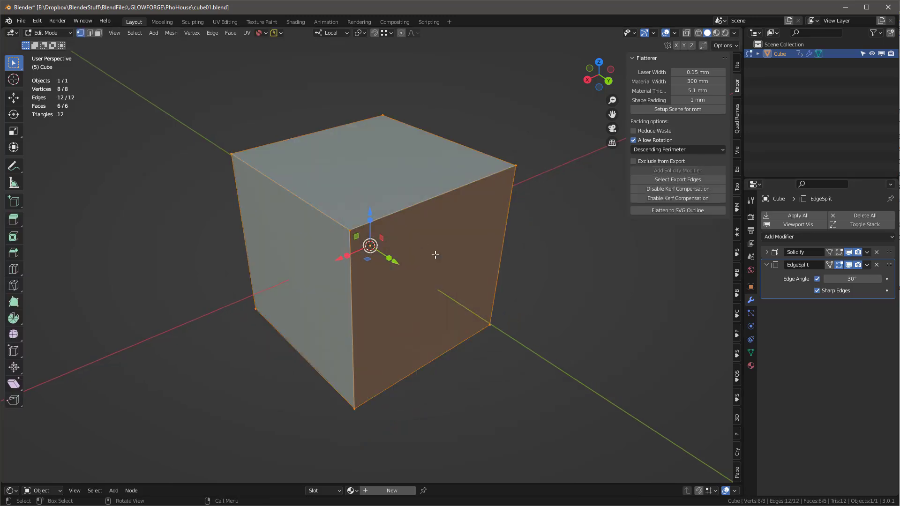
pyautogui.hotkey('ctrl', 'r')
pyautogui.scroll(4, 350, 270)
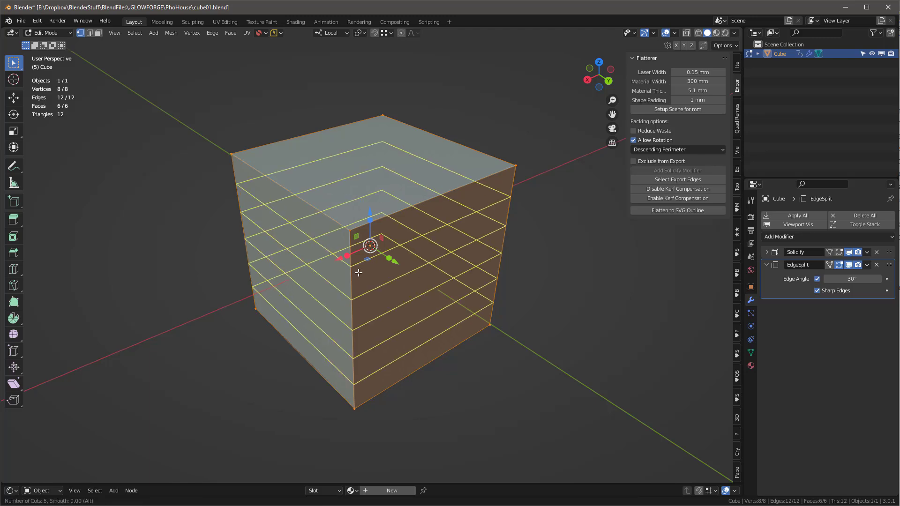
pyautogui.scroll(2, 359, 323)
pyautogui.scroll(-1, 349, 344)
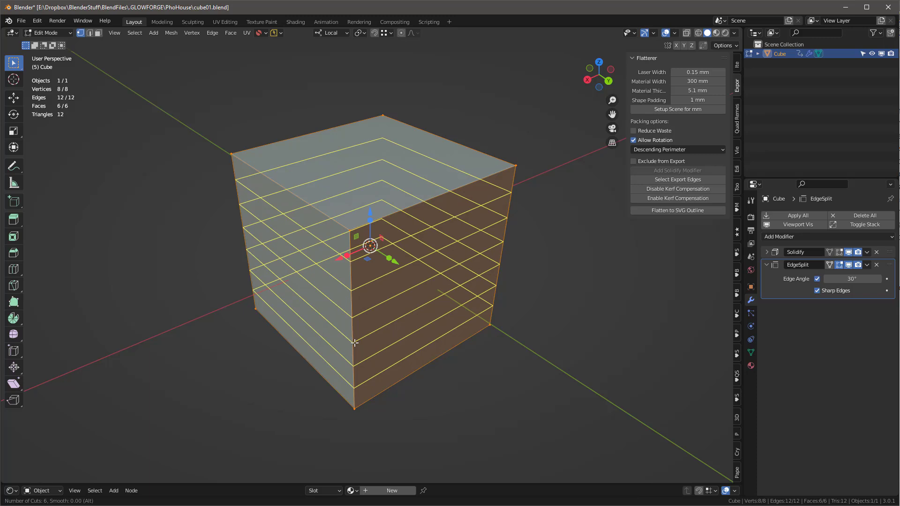
pyautogui.click(355, 343)
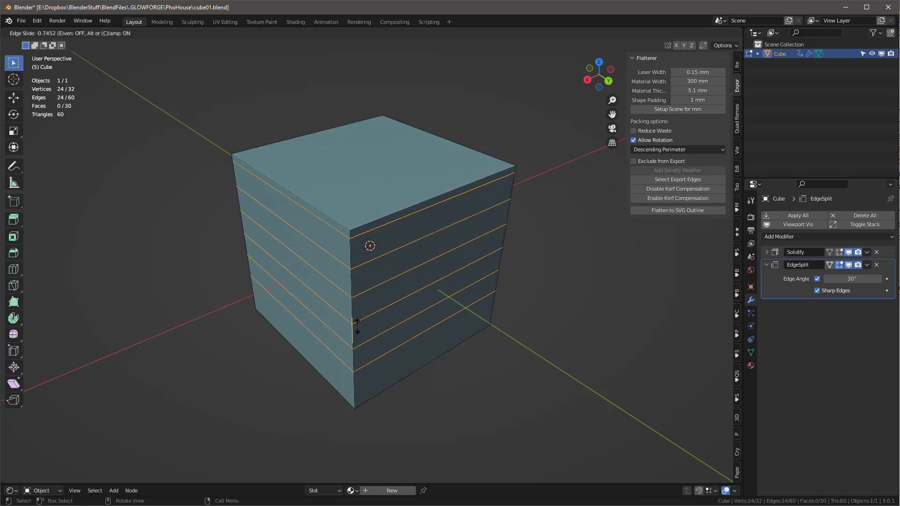
pyautogui.rightClick(361, 333)
pyautogui.hotkey('ctrl', 'z')
# Step: Add four evenly spaced horizontal loop cuts around the cube's sides without sliding them
pyautogui.hotkey('ctrl', 'r')
pyautogui.scroll(3, 355, 322)
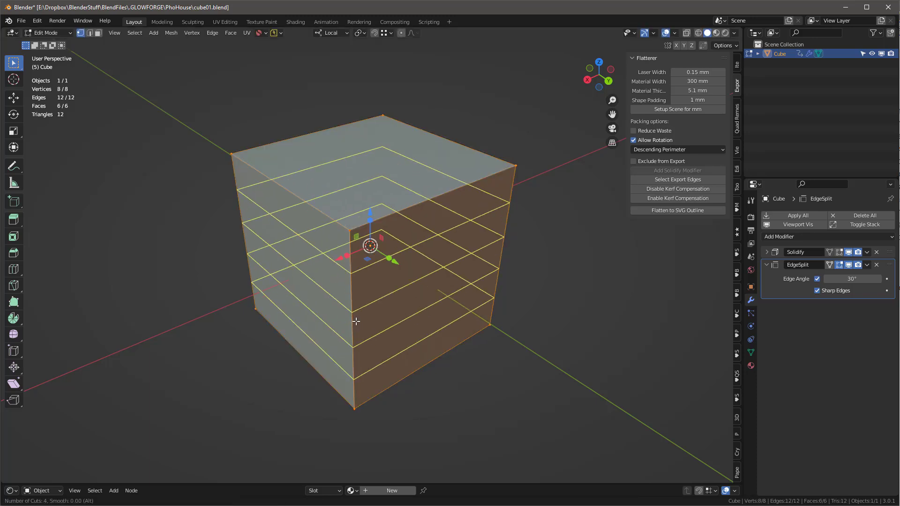
pyautogui.click(356, 322)
pyautogui.rightClick(356, 322)
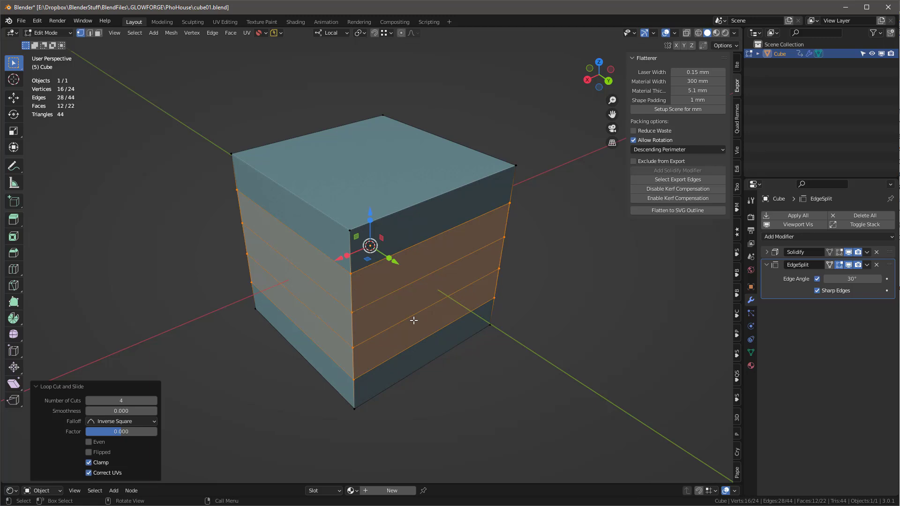
# Step: Add four evenly spaced loop cuts spread along the cube's X axis, running over the top and down the Y-facing sides
pyautogui.hotkey('ctrl', 'r')
pyautogui.scroll(3, 396, 202)
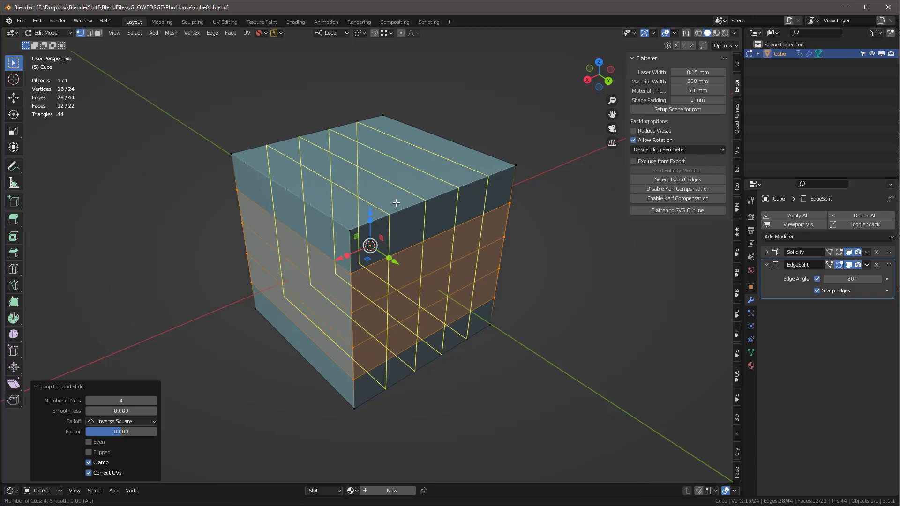
pyautogui.click(399, 204)
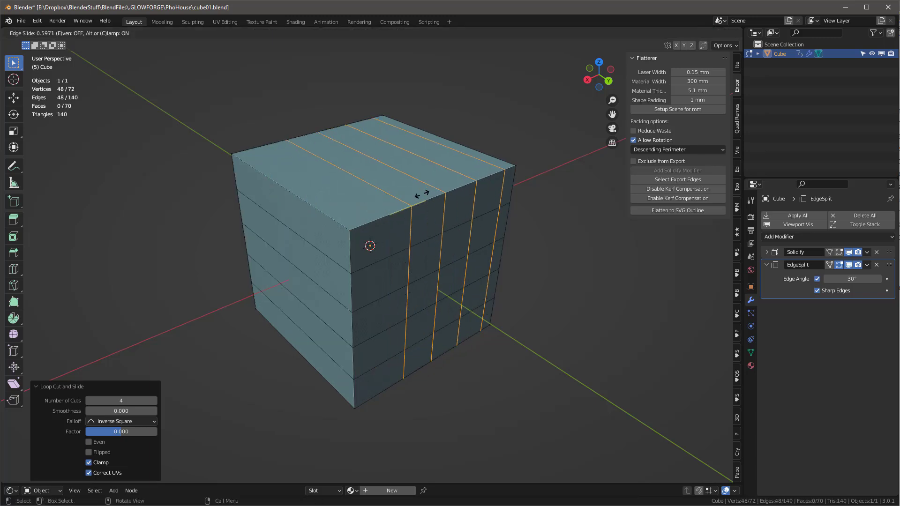
pyautogui.rightClick(399, 204)
# Step: Add four evenly spaced loop cuts spread along the cube's Y axis, completing a five-by-five grid on every face
pyautogui.hotkey('ctrl', 'r')
pyautogui.scroll(3, 282, 229)
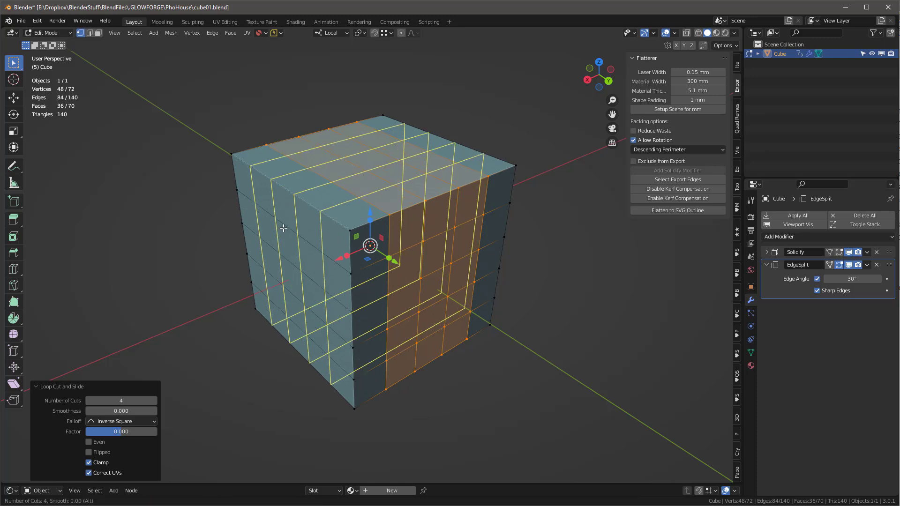
pyautogui.click(283, 229)
pyautogui.rightClick(282, 229)
pyautogui.moveTo(405, 281); pyautogui.dragTo(281, 206, button='middle')
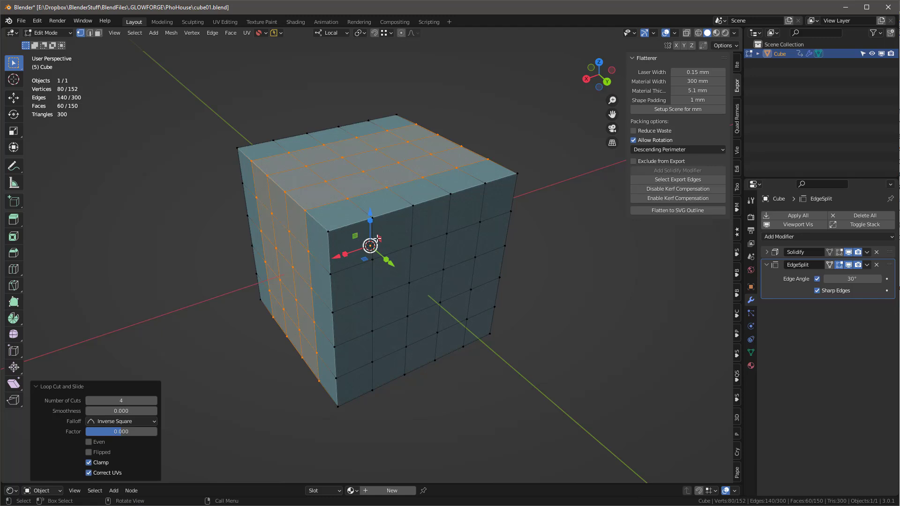
# Step: Clear the loop selection and remove the Edge Split modifier from the cube
pyautogui.click(417, 223)
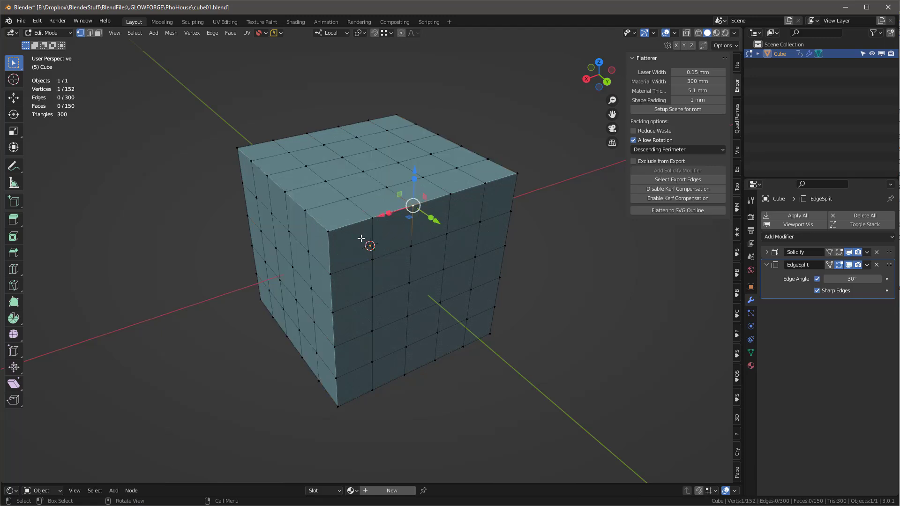
pyautogui.click(867, 266)
pyautogui.click(876, 265)
# Step: Add one horizontal loop cut in the uppermost row of side faces and slide it up to the cube's top edge
pyautogui.hotkey('ctrl', 'r')
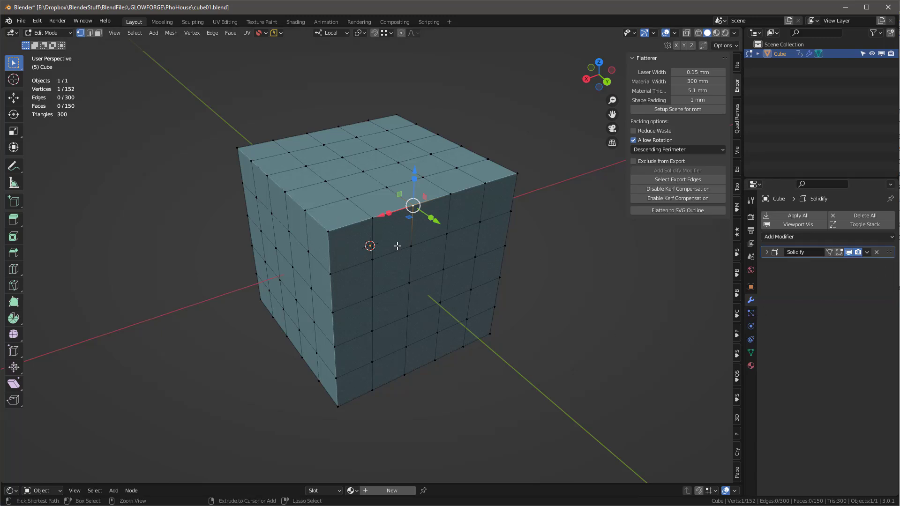
pyautogui.click(358, 243)
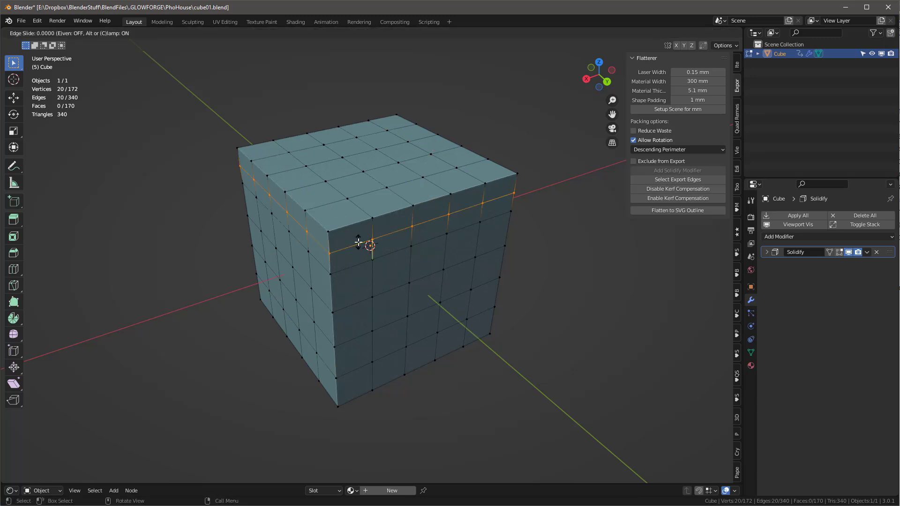
pyautogui.click(327, 131)
# Step: Move the new edge loop -5.1 mm along Z from the top edge and check this against the Flatterer material thickness
pyautogui.moveTo(370, 122); pyautogui.dragTo(370, 138)
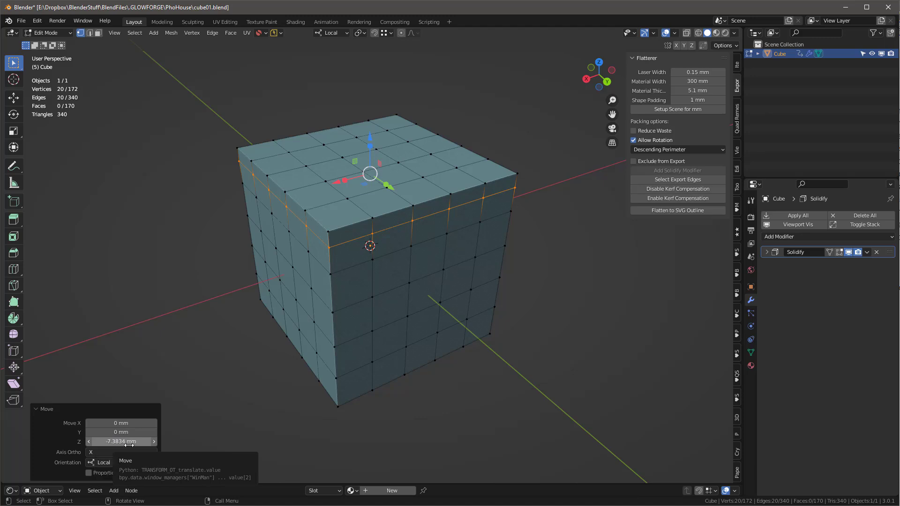
pyautogui.click(112, 442)
pyautogui.press('BackSpace')
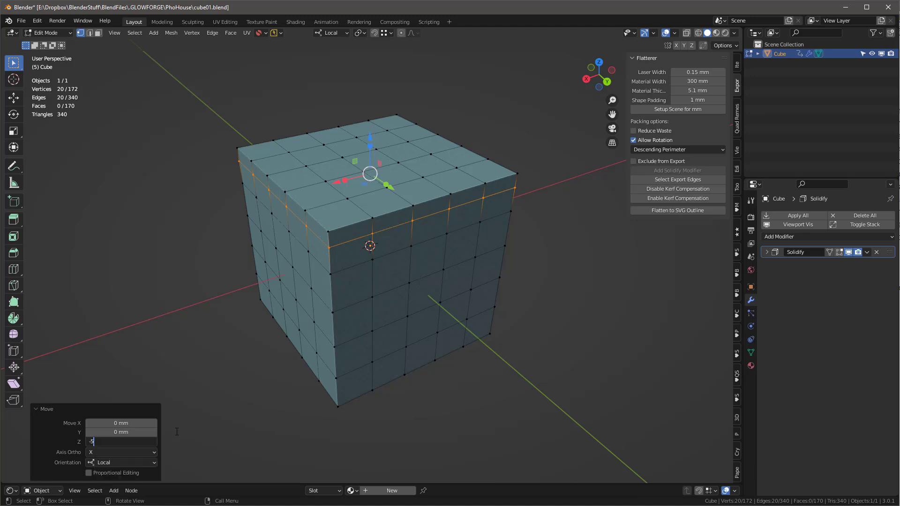
pyautogui.write('-5.1')
pyautogui.press('Return')
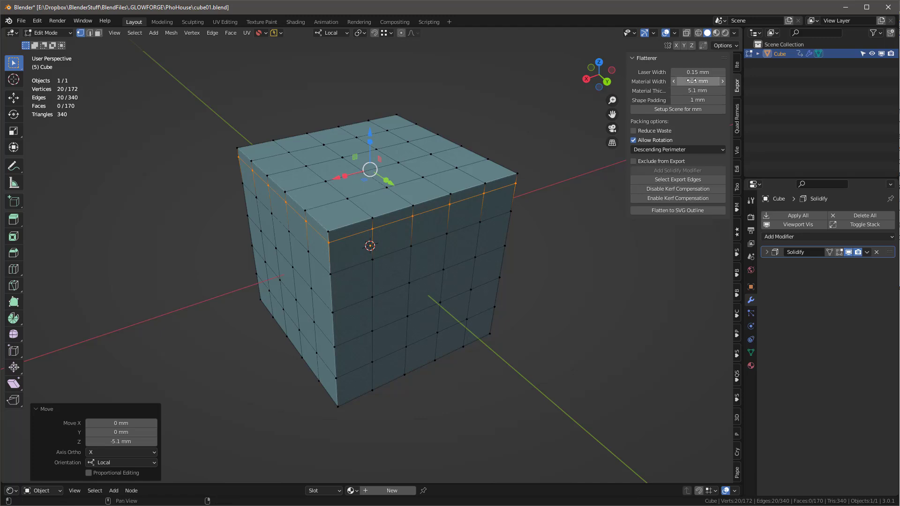
pyautogui.click(705, 91)
pyautogui.press('Return')
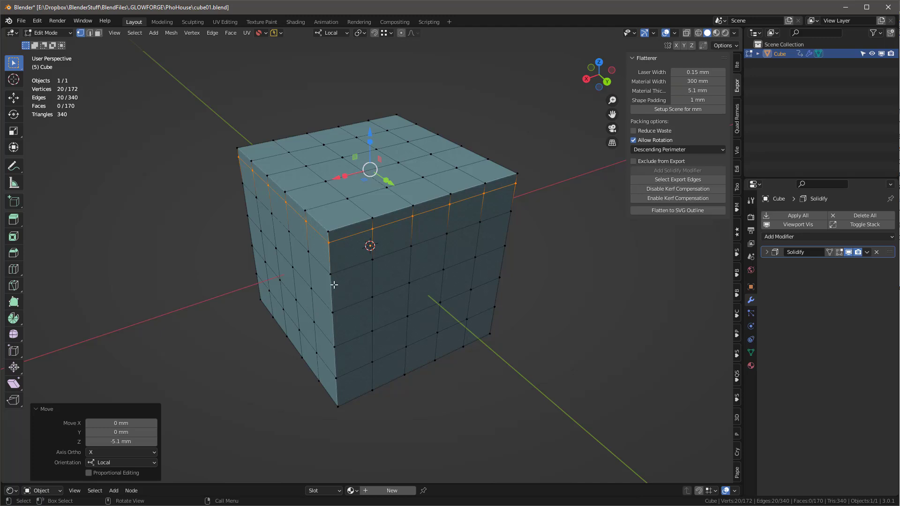
# Step: Add one loop cut in the outermost row beside the cube's +Y side and slide it onto the +Y border edges
pyautogui.hotkey('ctrl', 'r')
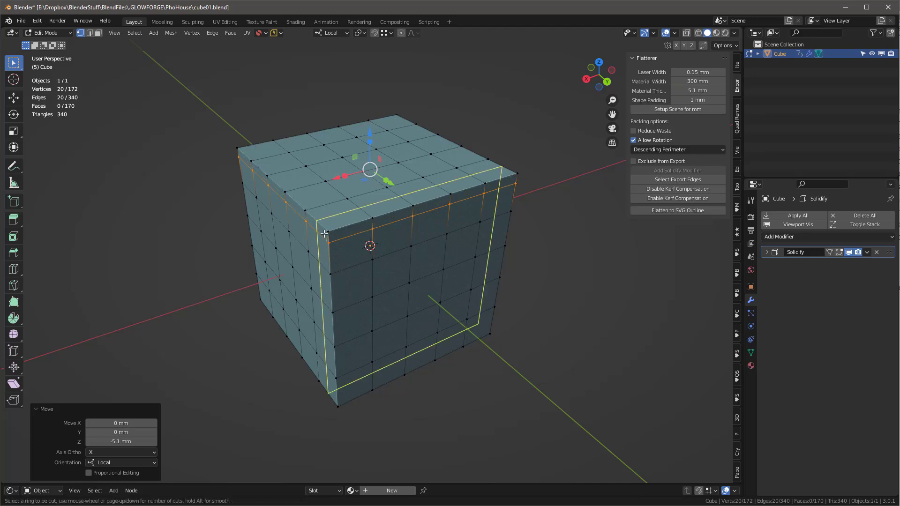
pyautogui.click(324, 233)
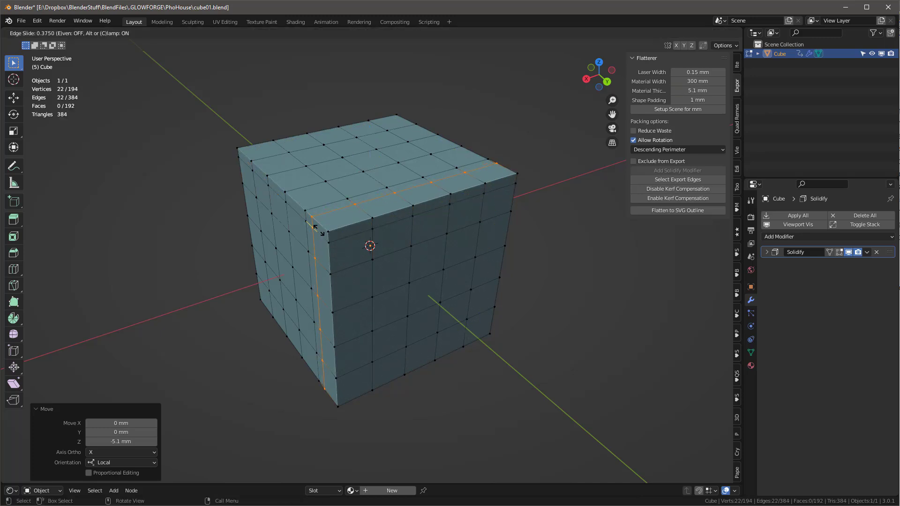
pyautogui.rightClick(323, 232)
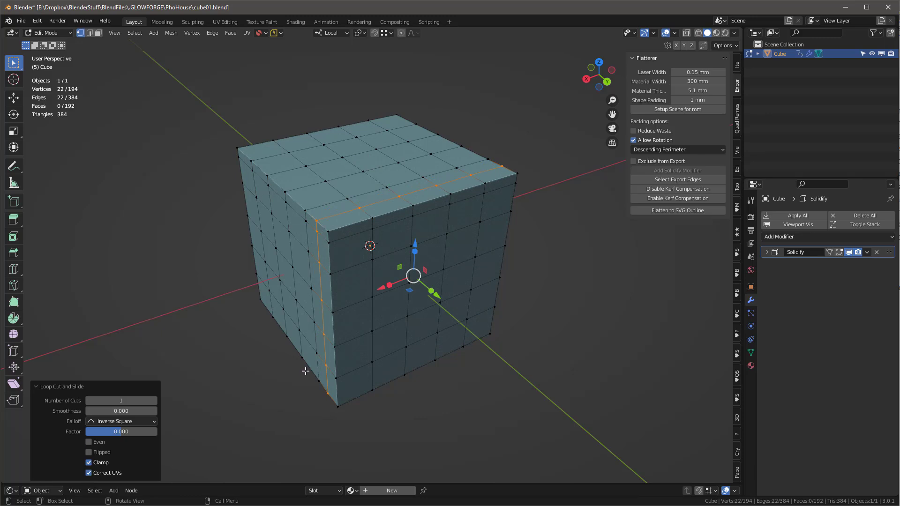
pyautogui.press('g')
pyautogui.press('g')
pyautogui.rightClick(389, 291)
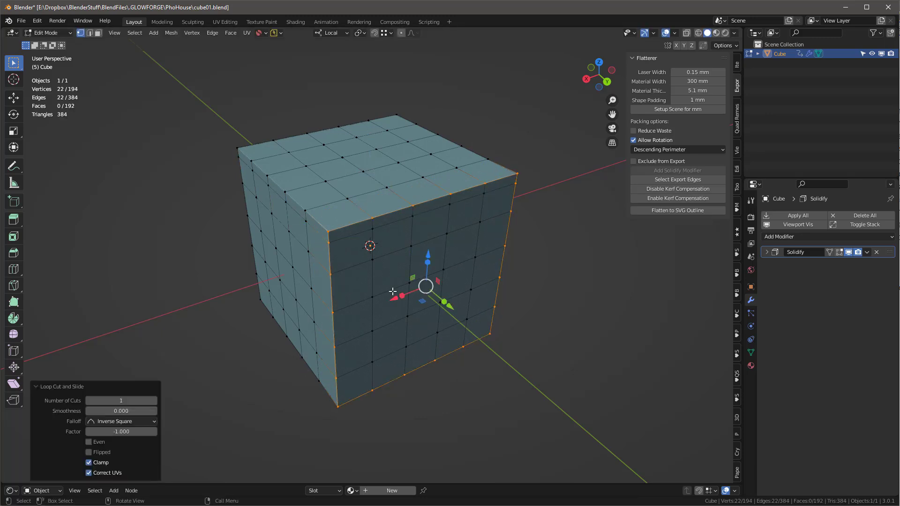
# Step: Move the new edge loop -5.1 mm along Y, inward from the +Y side
pyautogui.moveTo(448, 306); pyautogui.dragTo(424, 294)
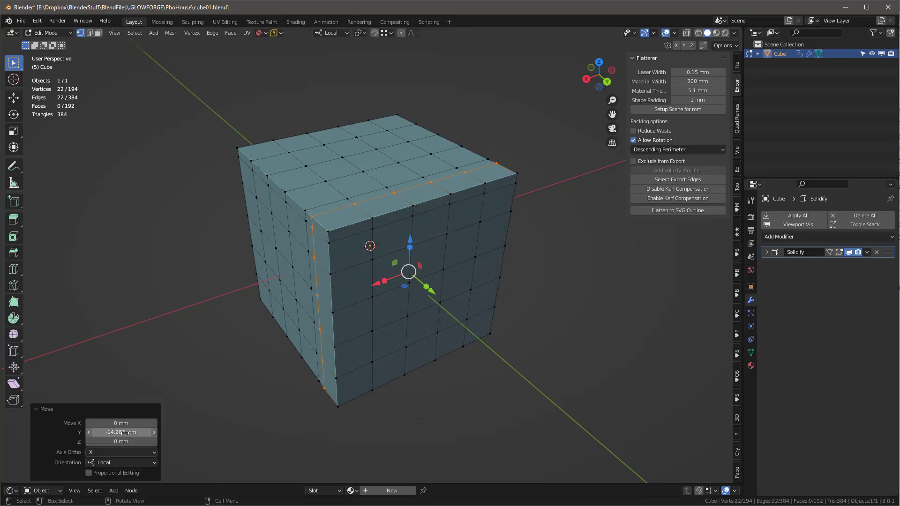
pyautogui.click(108, 432)
pyautogui.press('BackSpace')
pyautogui.press('Return')
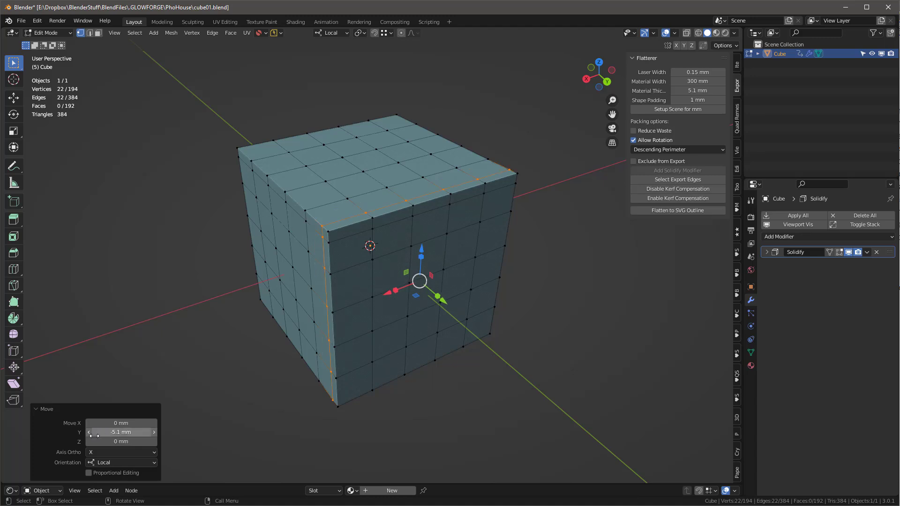
# Step: Add one loop cut in the outermost column beside the cube's +X side and slide it onto the +X border edges
pyautogui.moveTo(211, 401); pyautogui.dragTo(300, 343, button='middle')
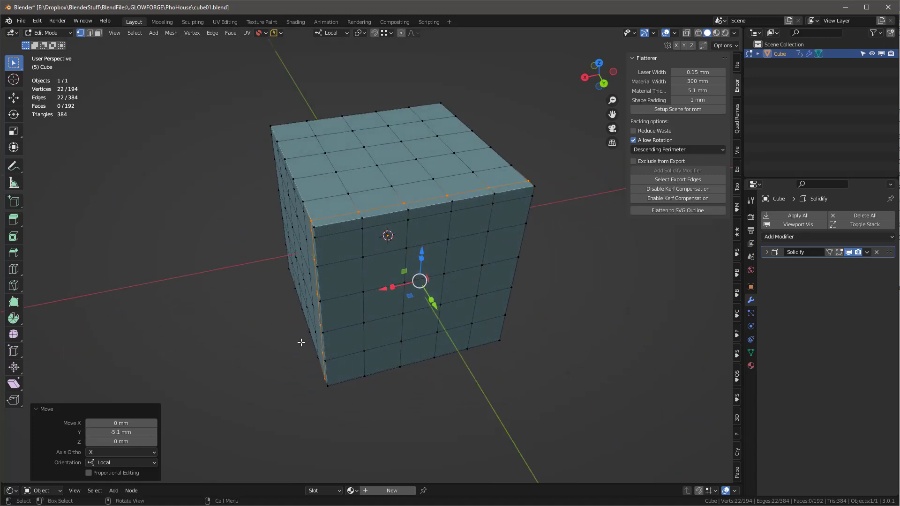
pyautogui.hotkey('ctrl', 'r')
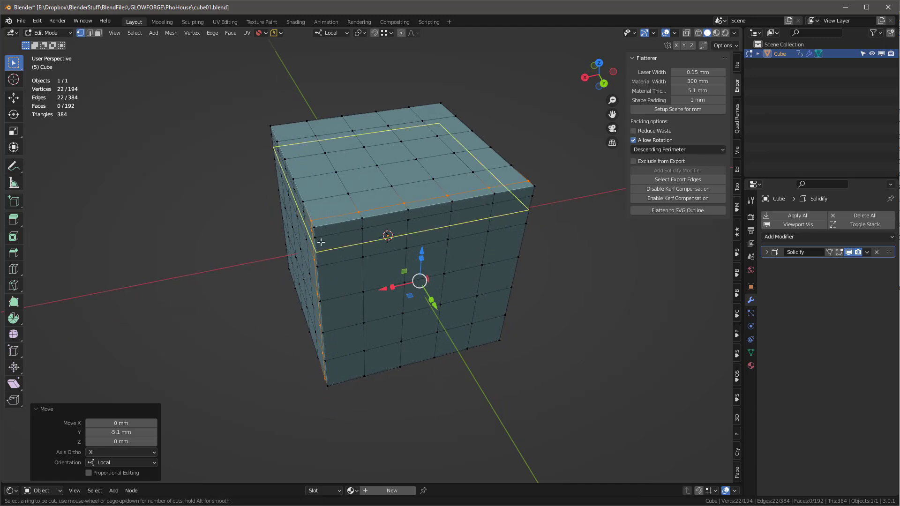
pyautogui.click(329, 240)
pyautogui.click(227, 267)
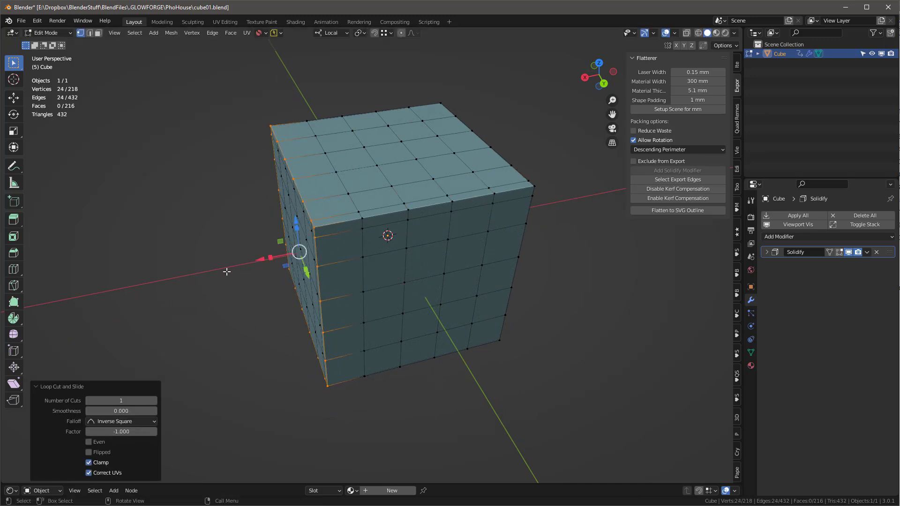
# Step: Move the new edge loop -5.1 mm along X, inward from the +X side
pyautogui.moveTo(257, 261); pyautogui.dragTo(284, 256)
pyautogui.click(125, 423)
pyautogui.press('BackSpace')
pyautogui.write('-5.1')
pyautogui.press('Return')
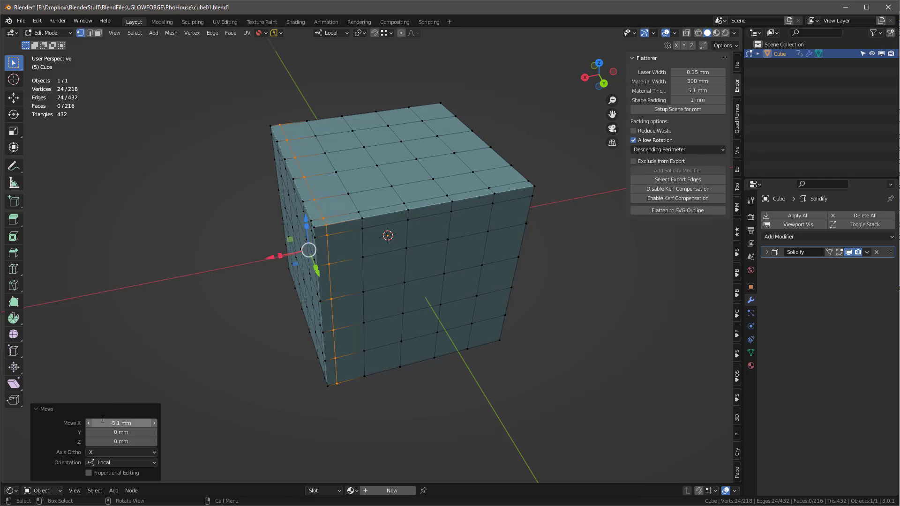
# Step: Select the whole mesh and symmetrize it in the +Z to -Z direction
pyautogui.moveTo(142, 378); pyautogui.dragTo(311, 335, button='middle')
pyautogui.press('a')
pyautogui.moveTo(311, 295); pyautogui.dragTo(305, 263, button='middle')
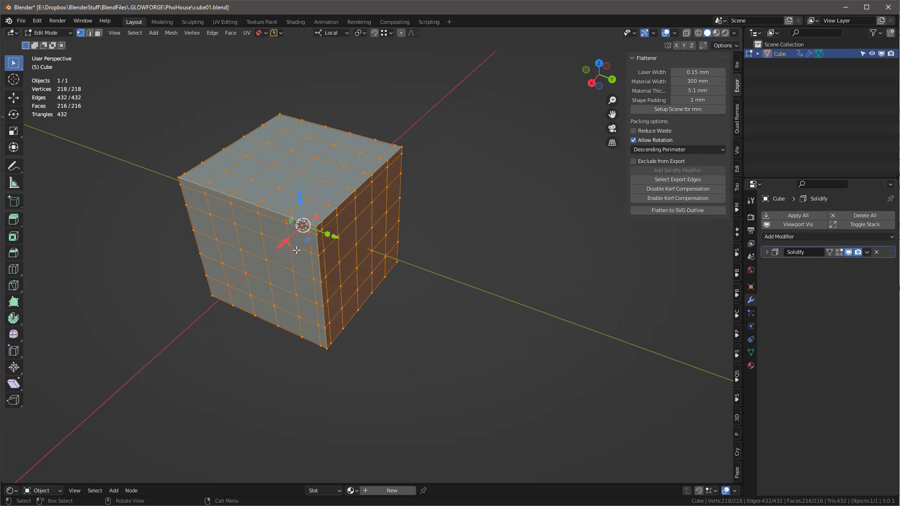
pyautogui.click(172, 34)
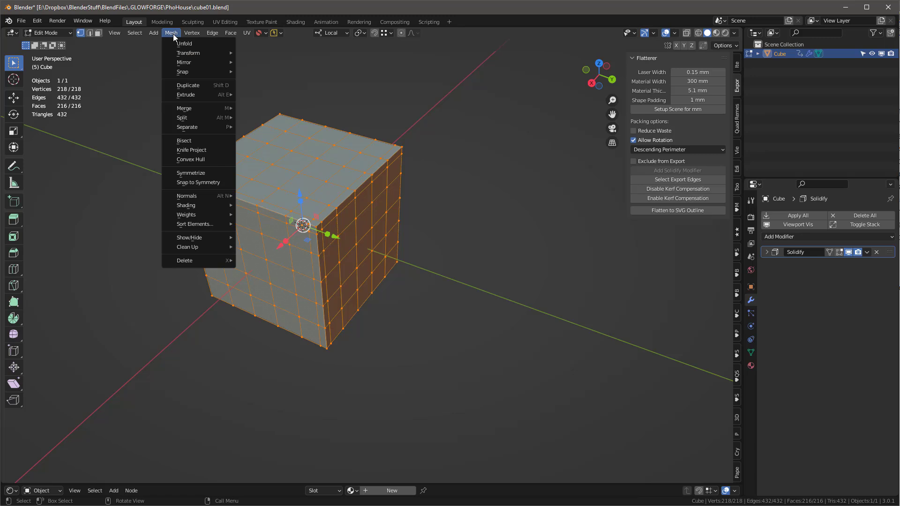
pyautogui.click(186, 172)
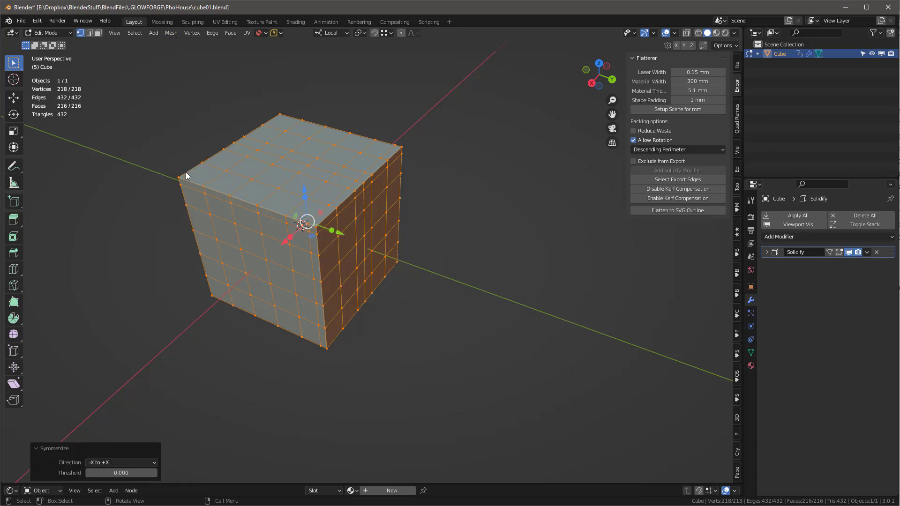
pyautogui.click(101, 462)
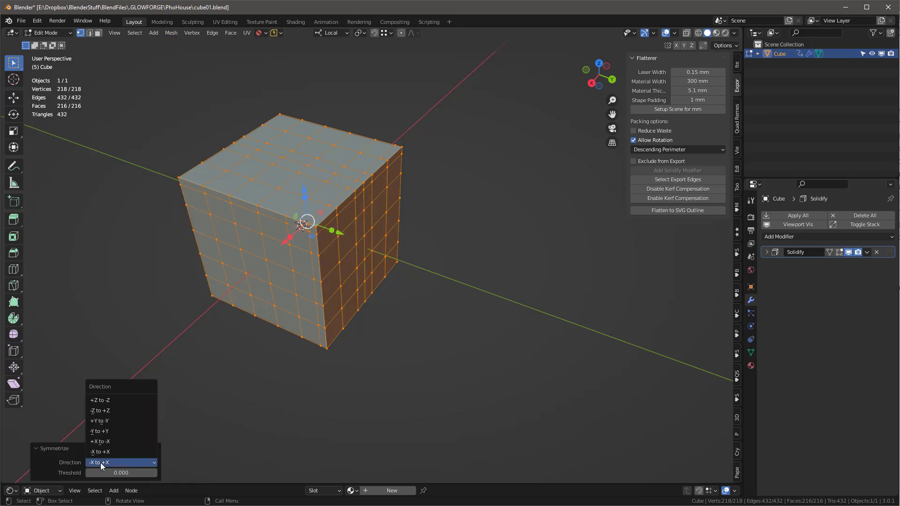
pyautogui.click(102, 401)
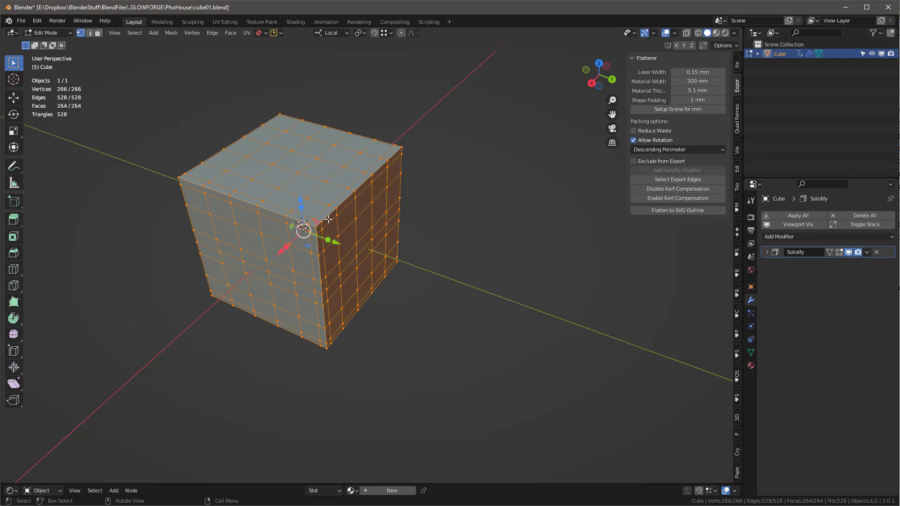
# Step: Symmetrize the whole mesh in the +Y to -Y direction
pyautogui.press('q')
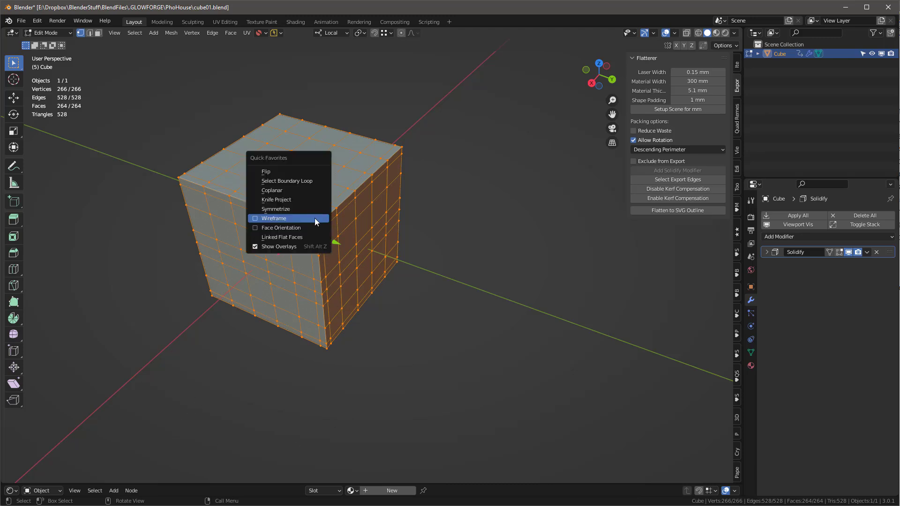
pyautogui.click(287, 211)
pyautogui.click(120, 461)
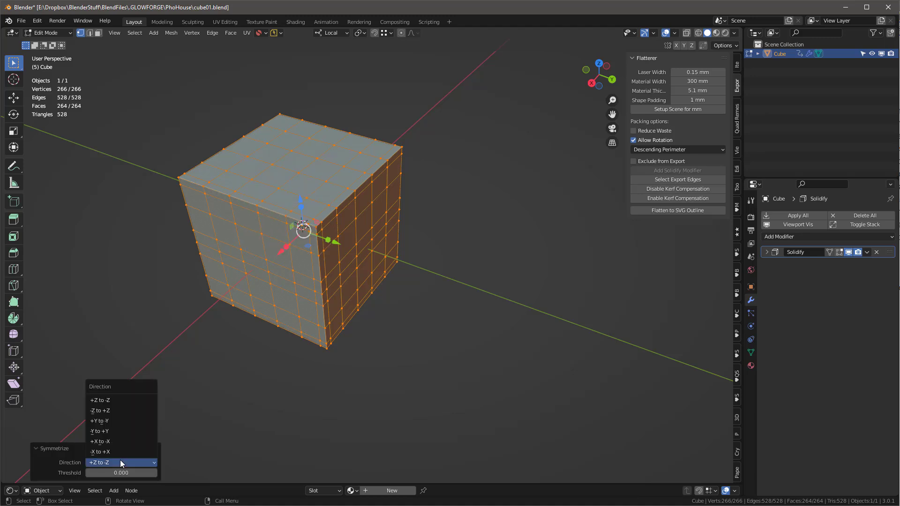
pyautogui.click(113, 421)
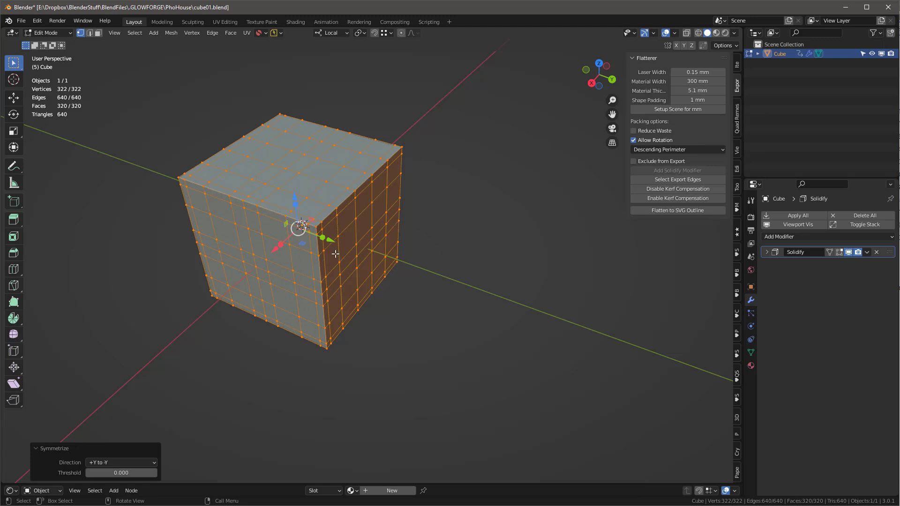
# Step: Symmetrize the whole mesh in the +X to -X direction
pyautogui.press('q')
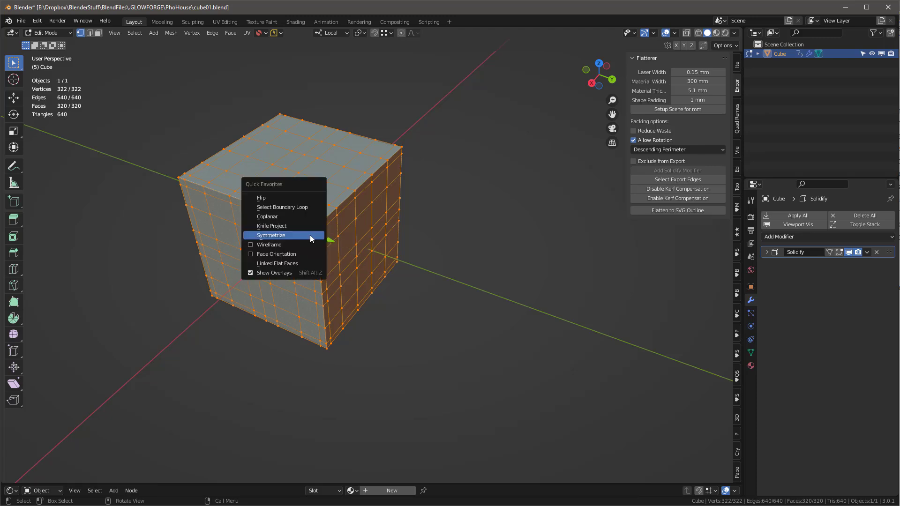
pyautogui.click(312, 239)
pyautogui.click(106, 464)
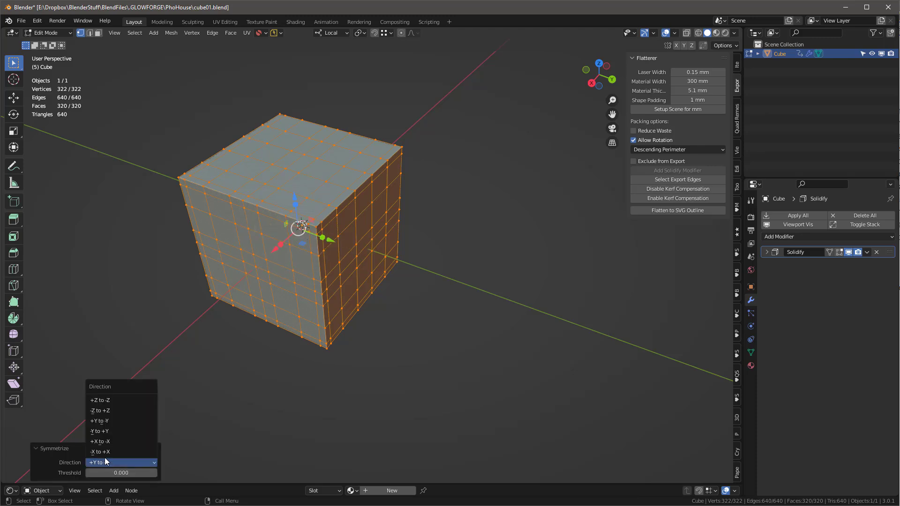
pyautogui.click(100, 441)
# Step: Switch to edge selection, clear the selection and dissolve the horizontal edge loop running around the cube's middle
pyautogui.moveTo(225, 403); pyautogui.dragTo(257, 354, button='middle')
pyautogui.press('2')
pyautogui.scroll(2, 285, 299)
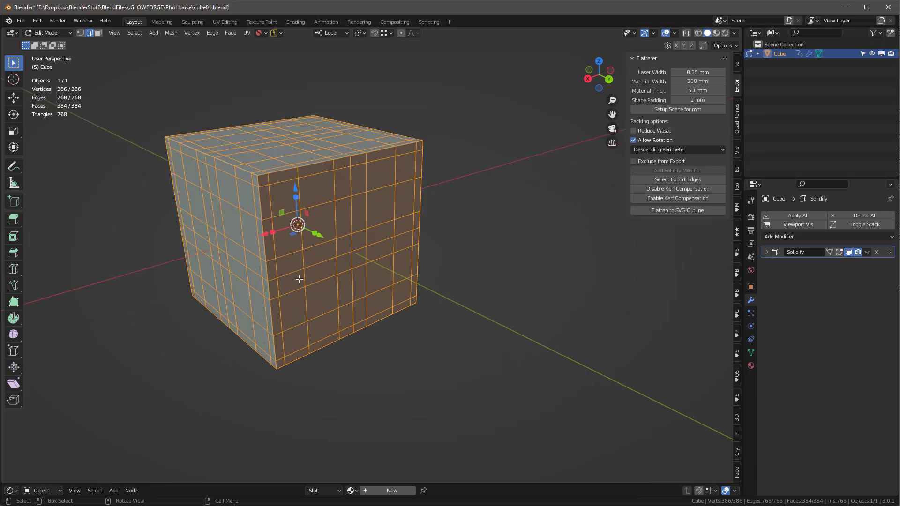
pyautogui.moveTo(296, 271); pyautogui.dragTo(288, 259, button='middle')
pyautogui.moveTo(274, 240)
pyautogui.mouseDown(button='middle')
pyautogui.moveTo(227, 237)
pyautogui.moveTo(262, 236)
pyautogui.moveTo(274, 253)
pyautogui.mouseUp(button='middle')
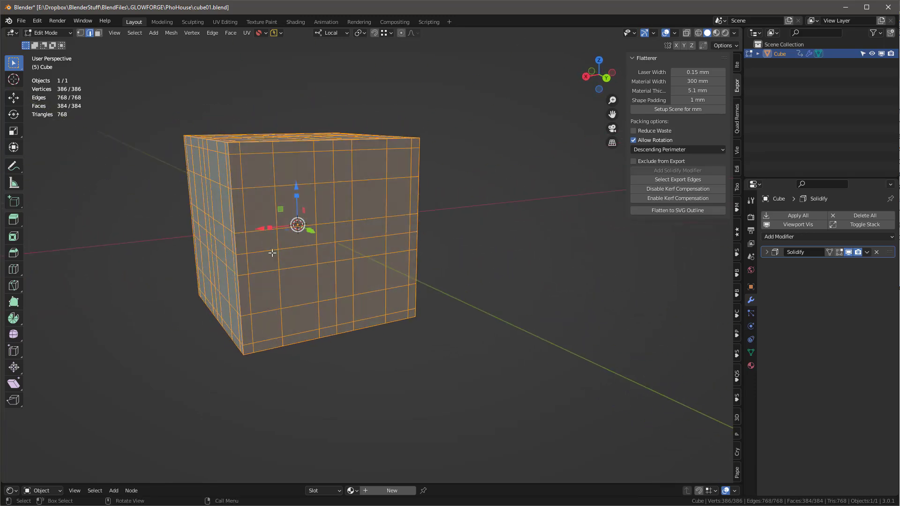
pyautogui.hotkey('alt', 'a')
pyautogui.keyDown('alt'); pyautogui.click(262, 251); pyautogui.keyUp('alt')
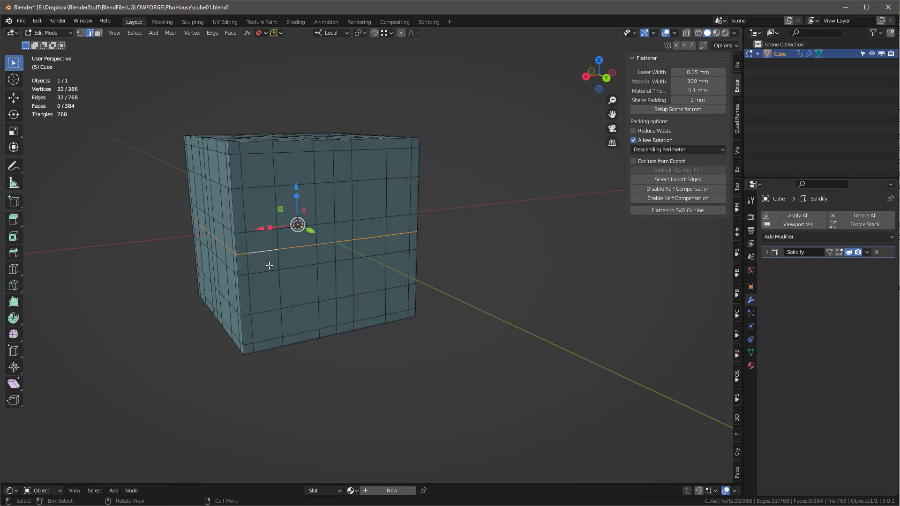
pyautogui.hotkey('ctrl', 'x')
# Step: Dissolve the two remaining center edge loops, one at the middle of X and one at the middle of Y
pyautogui.moveTo(330, 244); pyautogui.dragTo(309, 192, button='middle')
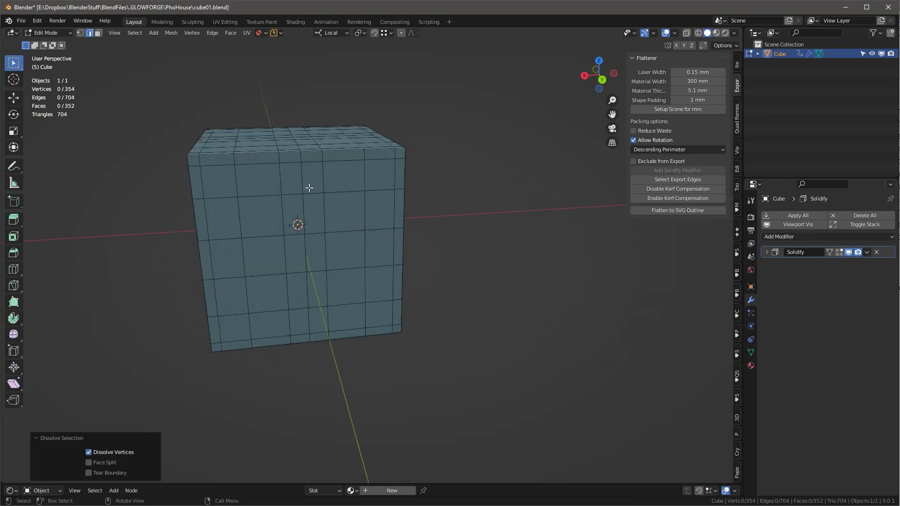
pyautogui.keyDown('alt'); pyautogui.click(301, 180); pyautogui.keyUp('alt')
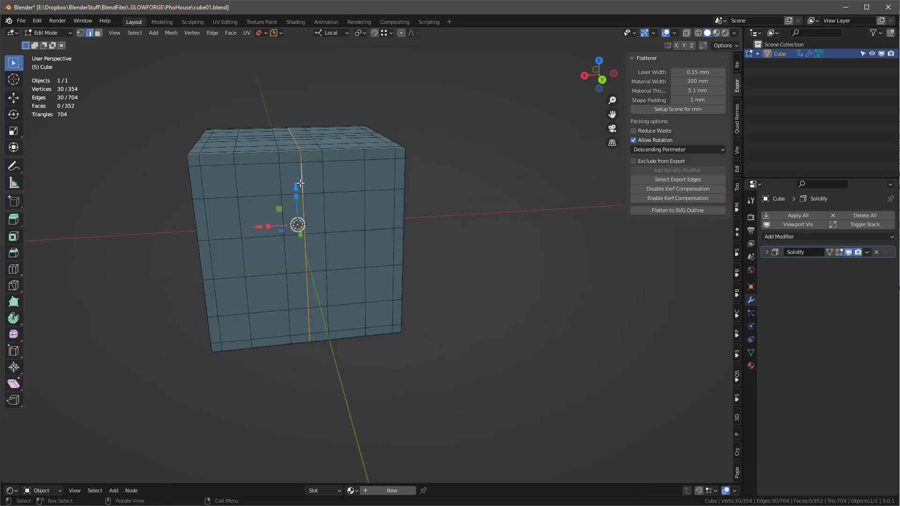
pyautogui.hotkey('ctrl', 'x')
pyautogui.moveTo(304, 193); pyautogui.dragTo(333, 219, button='middle')
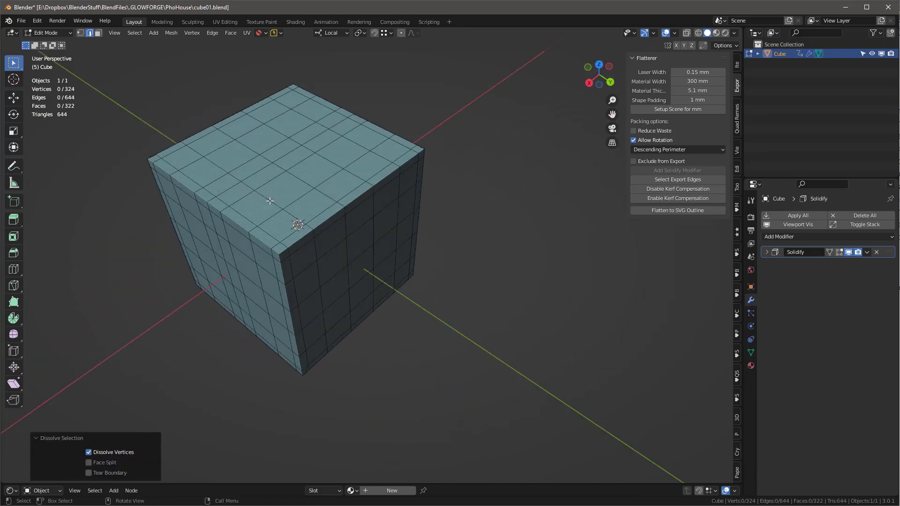
pyautogui.keyDown('alt'); pyautogui.click(227, 188); pyautogui.keyUp('alt')
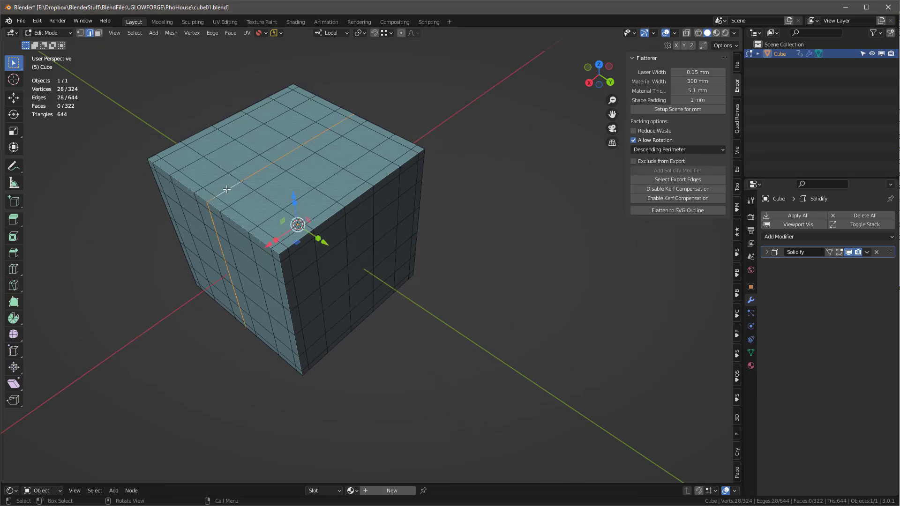
pyautogui.hotkey('ctrl', 'x')
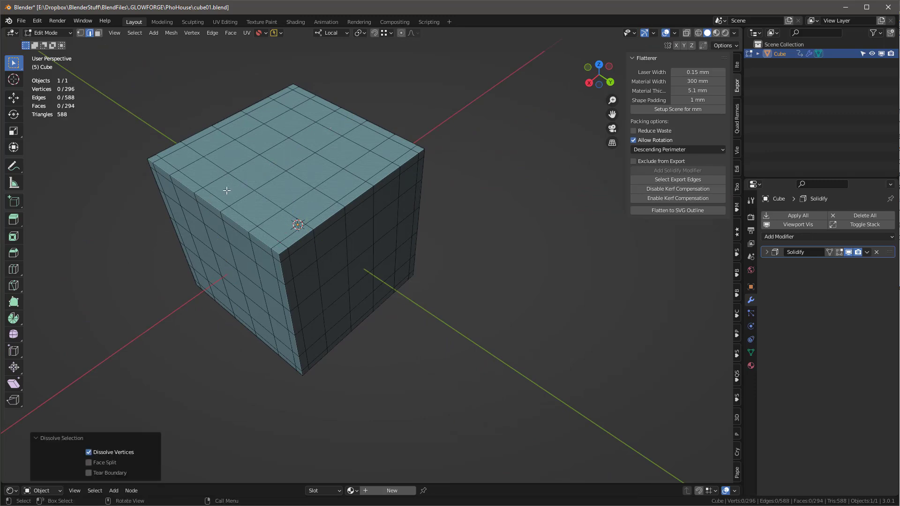
# Step: Switch to face selection and select a single face in the uppermost full row of the +Y side
pyautogui.moveTo(227, 190); pyautogui.dragTo(328, 219, button='middle')
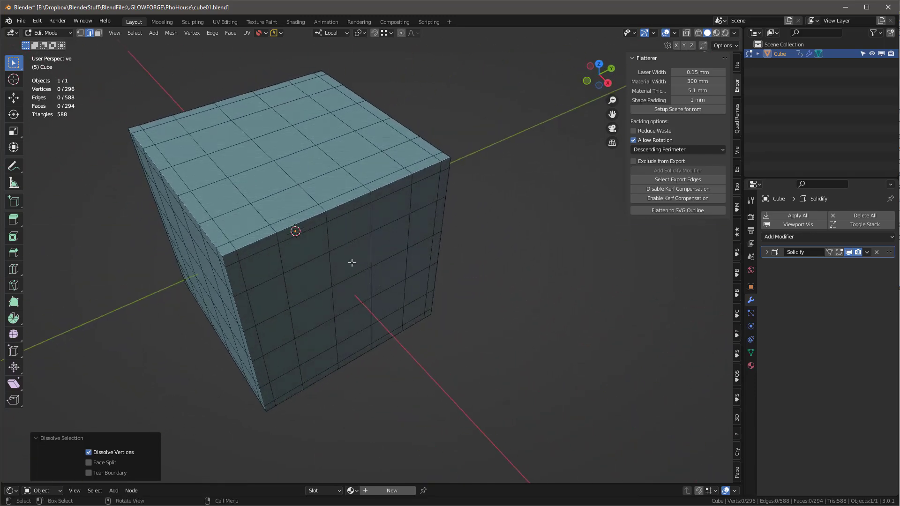
pyautogui.moveTo(346, 262); pyautogui.dragTo(281, 178, button='middle')
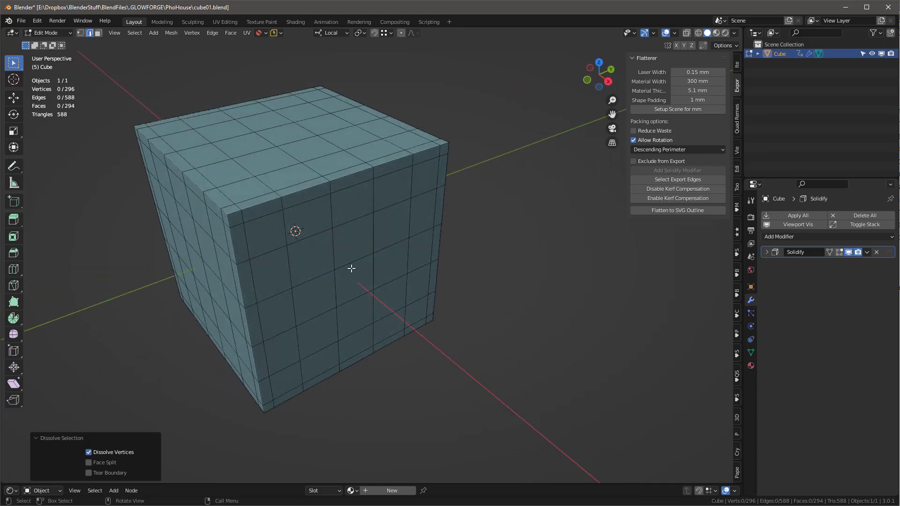
pyautogui.moveTo(350, 269)
pyautogui.mouseDown(button='middle')
pyautogui.moveTo(307, 251)
pyautogui.moveTo(343, 272)
pyautogui.mouseUp(button='middle')
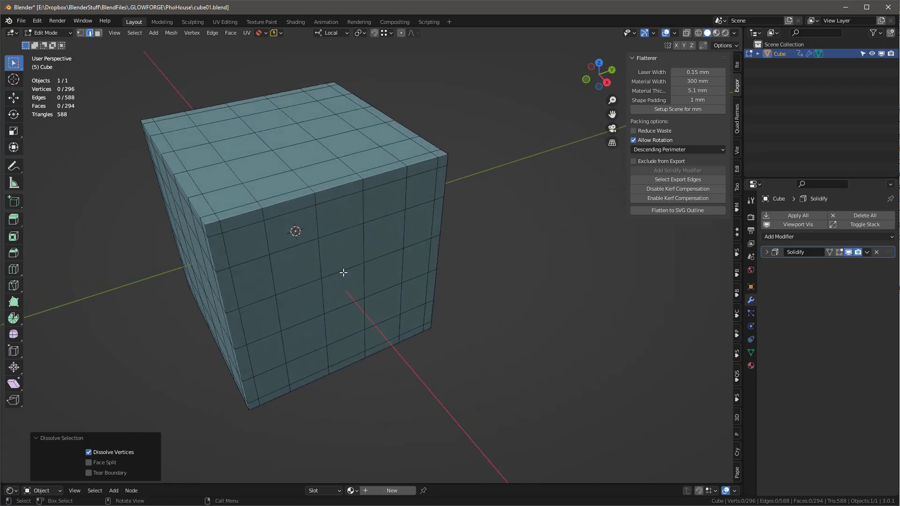
pyautogui.moveTo(284, 300); pyautogui.dragTo(388, 233, button='middle')
pyautogui.click(288, 196)
pyautogui.press('3')
pyautogui.click(324, 206)
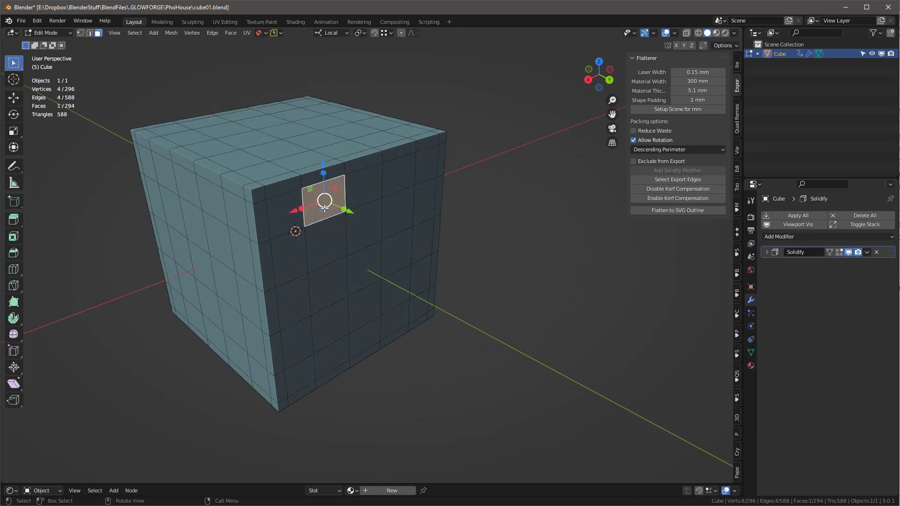
# Step: Select one face on the cube's -Y side, extend the selection with Linked Flat Faces and delete those faces
pyautogui.moveTo(325, 208); pyautogui.dragTo(207, 267, button='middle')
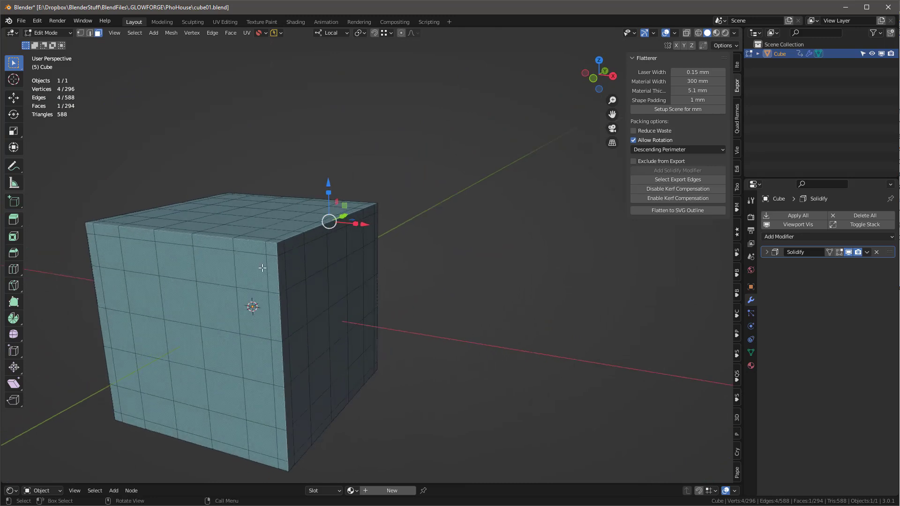
pyautogui.click(204, 269)
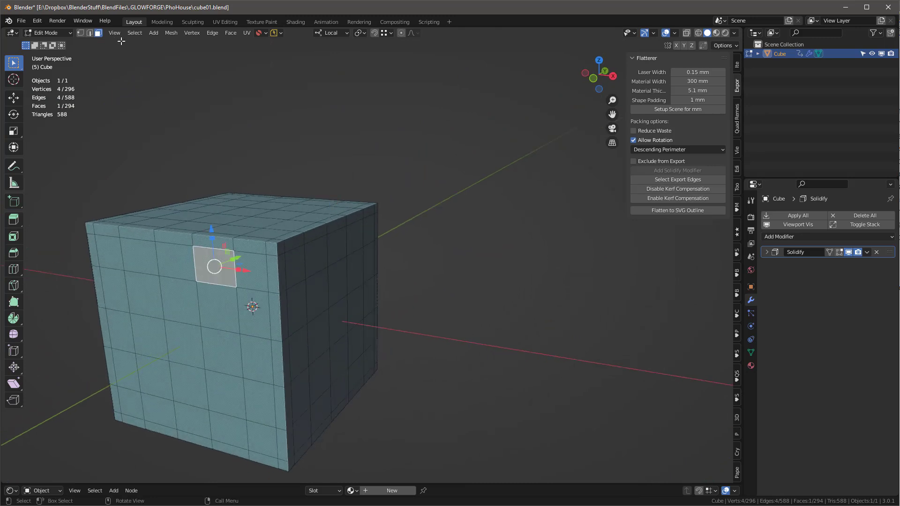
pyautogui.click(133, 33)
pyautogui.moveTo(168, 201)
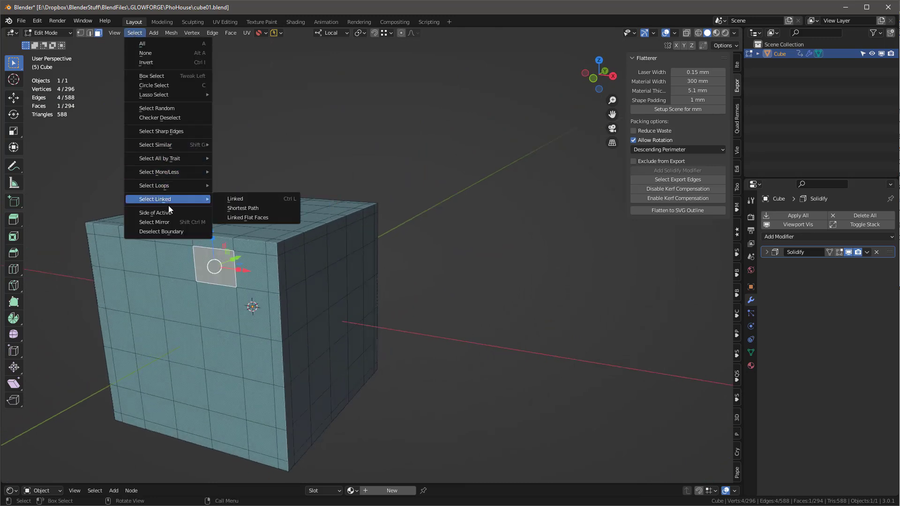
pyautogui.click(247, 217)
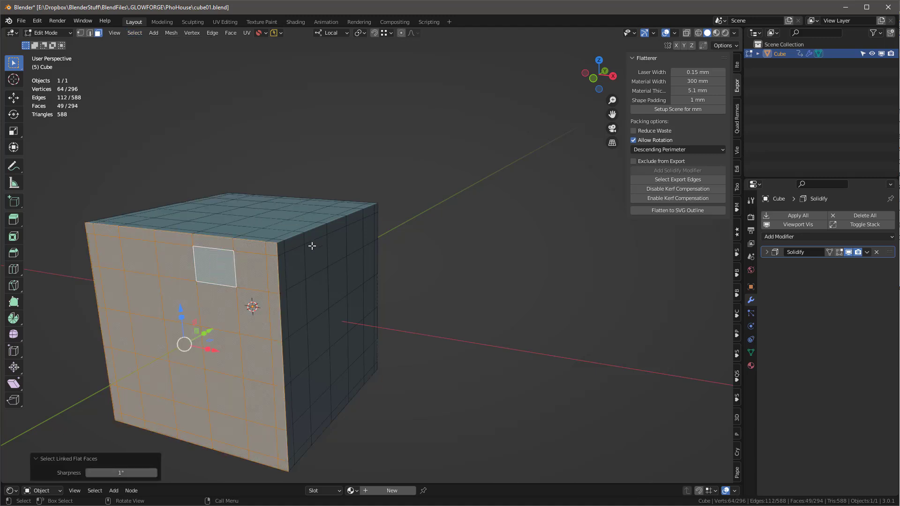
pyautogui.scroll(-3, 309, 244)
pyautogui.moveTo(318, 241); pyautogui.dragTo(301, 265, button='middle')
pyautogui.press('x')
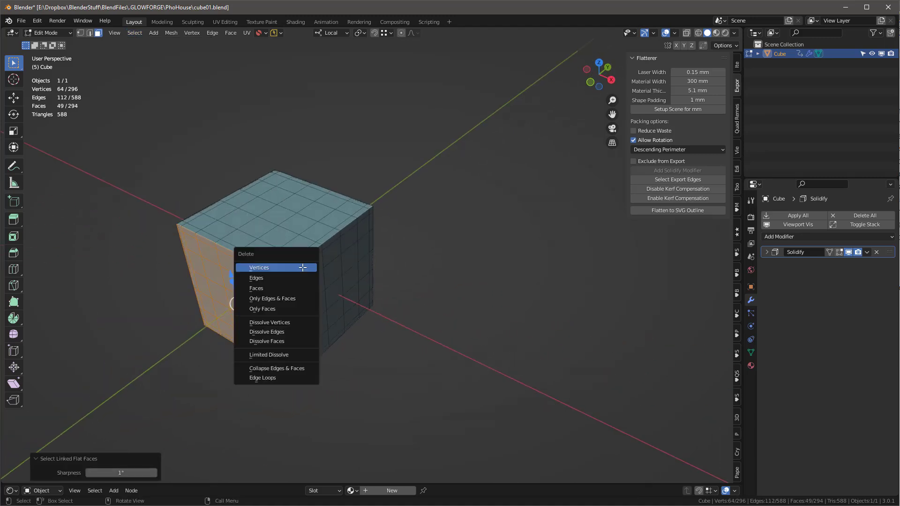
pyautogui.click(295, 287)
# Step: Select the cube's whole -X side with Linked Flat Faces and delete its faces
pyautogui.moveTo(295, 288); pyautogui.dragTo(166, 293, button='middle')
pyautogui.click(167, 293)
pyautogui.press('q')
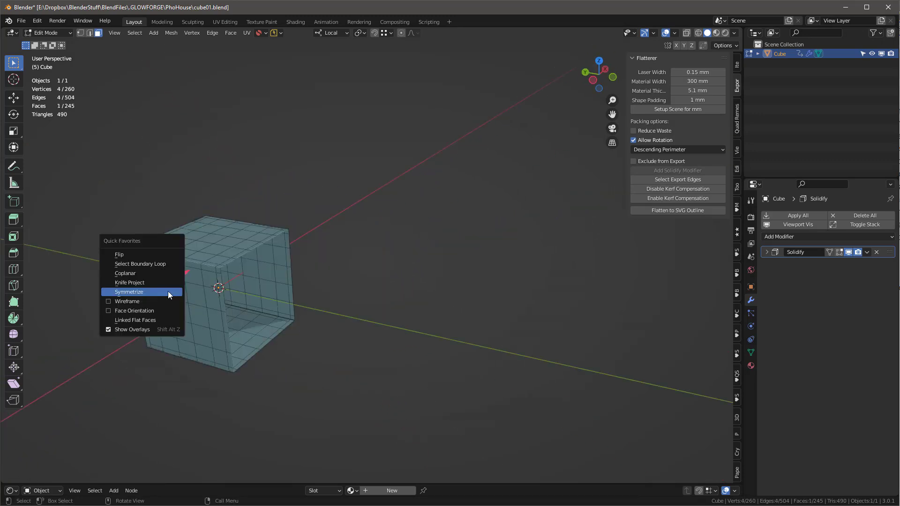
pyautogui.click(162, 320)
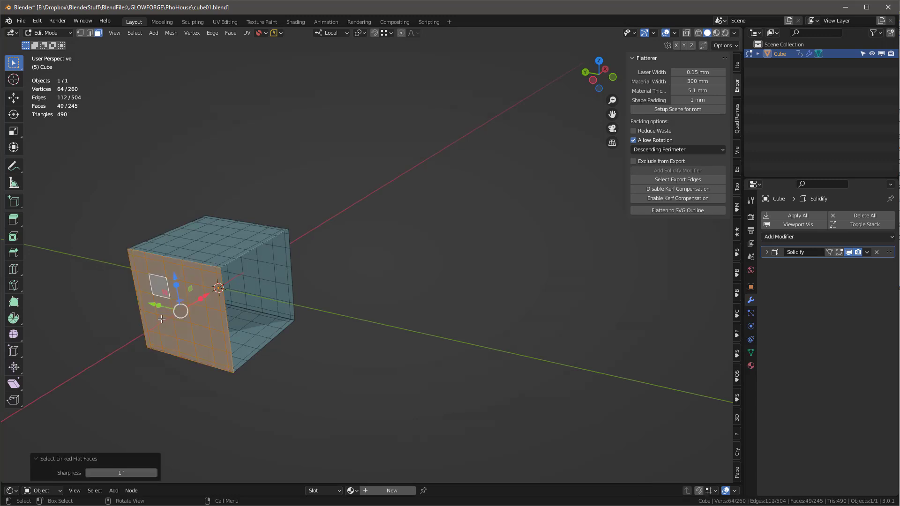
pyautogui.press('x')
pyautogui.click(161, 319)
# Step: Select the cube's entire underside with Linked Flat Faces and delete its faces
pyautogui.moveTo(161, 318); pyautogui.dragTo(211, 327, button='middle')
pyautogui.click(265, 366)
pyautogui.press('q')
pyautogui.click(266, 364)
pyautogui.press('x')
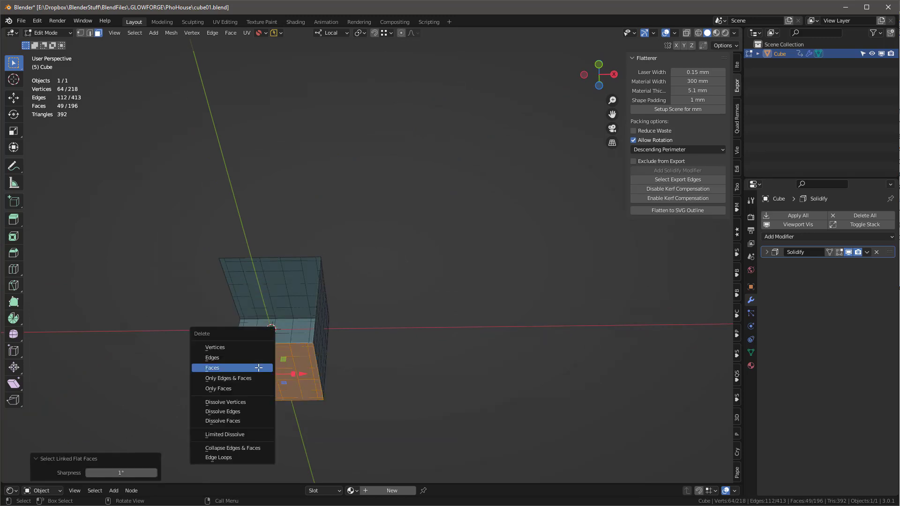
pyautogui.click(258, 367)
# Step: Select the whole +Y side with Linked Flat Faces and separate the selection into its own object
pyautogui.moveTo(257, 367); pyautogui.dragTo(197, 381, button='middle')
pyautogui.scroll(4, 322, 378)
pyautogui.scroll(-3, 310, 378)
pyautogui.moveTo(310, 378); pyautogui.dragTo(277, 358, button='middle')
pyautogui.scroll(3, 289, 362)
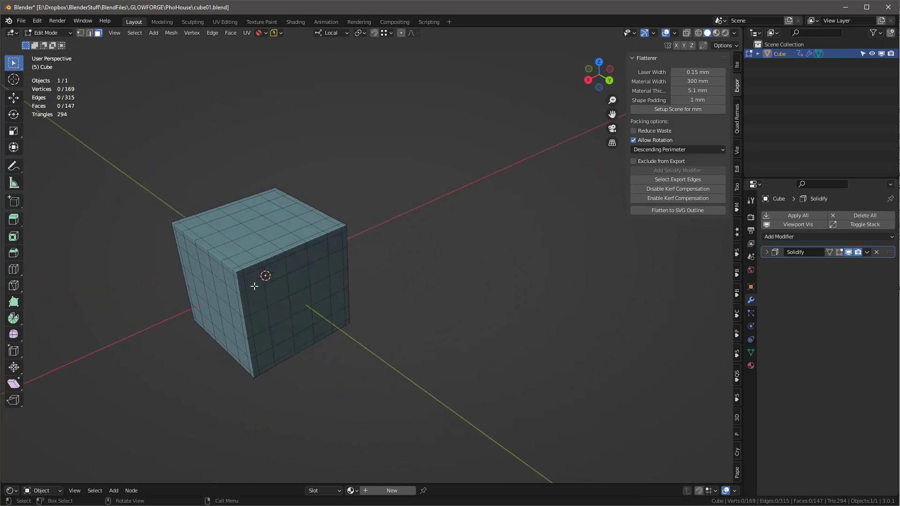
pyautogui.scroll(2, 254, 286)
pyautogui.click(310, 285)
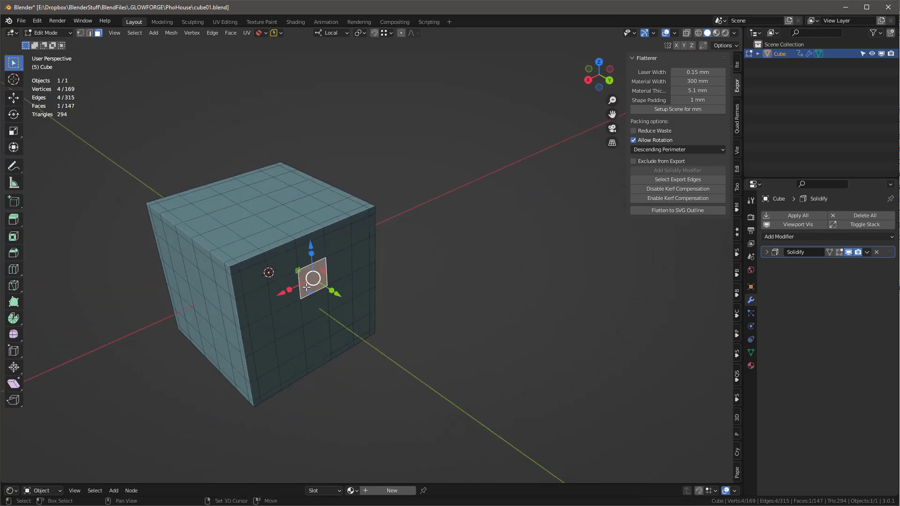
pyautogui.press('q')
pyautogui.click(446, 339)
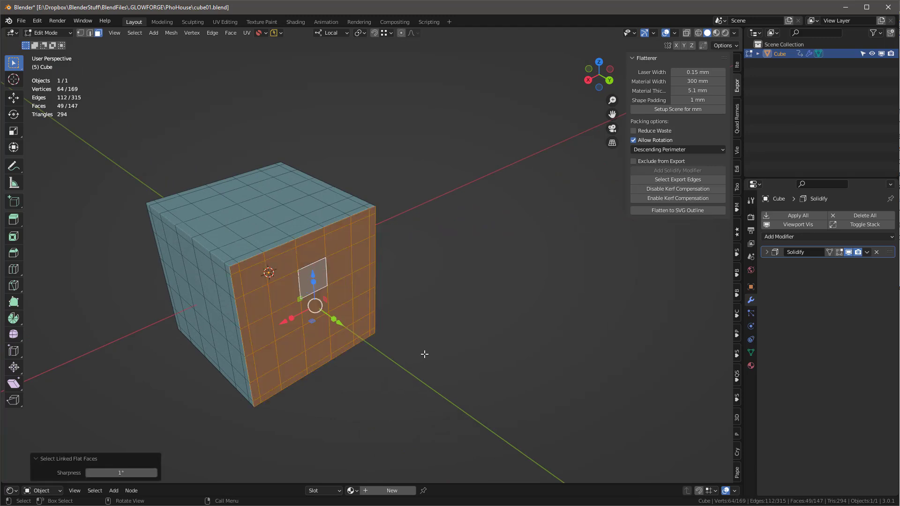
pyautogui.press('p')
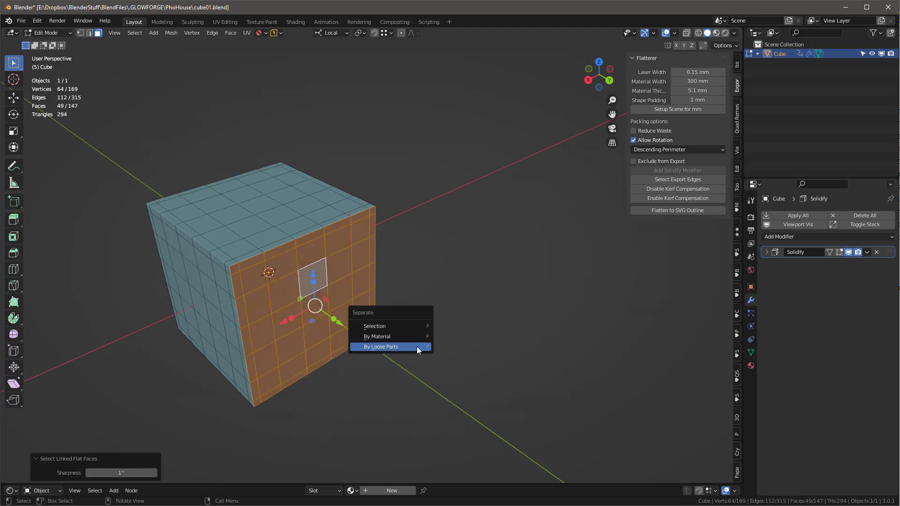
pyautogui.click(392, 326)
# Step: Select the whole +X side with Linked Flat Faces and separate the selection into its own object
pyautogui.click(206, 286)
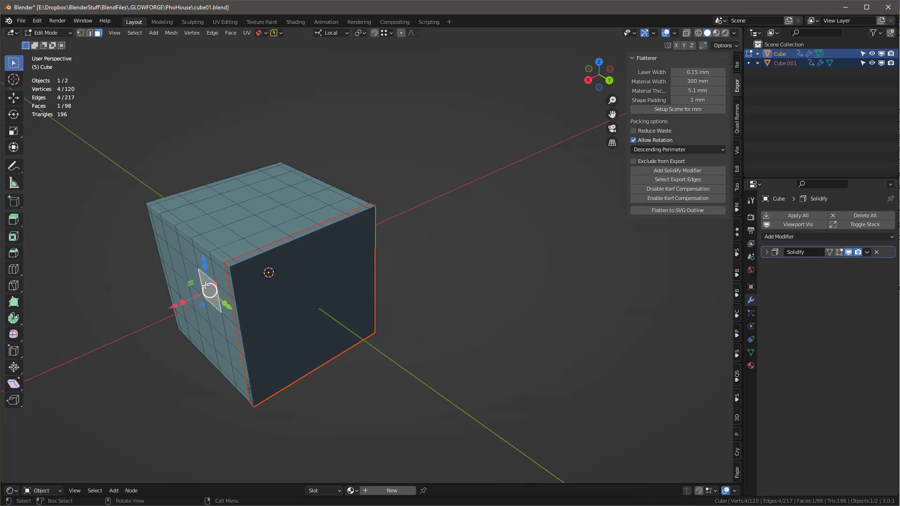
pyautogui.press('q')
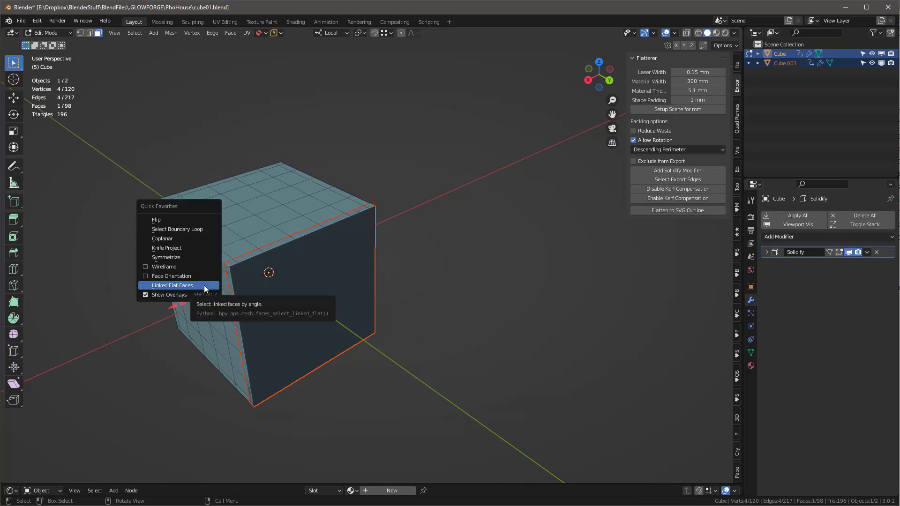
pyautogui.click(204, 285)
pyautogui.press('p')
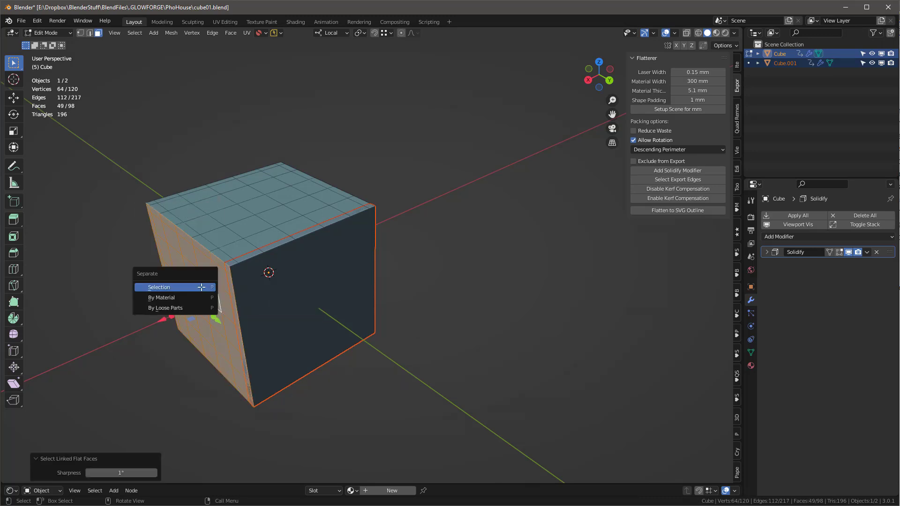
pyautogui.click(202, 287)
# Step: Select all three panels in Object Mode, enter Edit Mode for them together and return to Object Mode
pyautogui.moveTo(234, 280); pyautogui.dragTo(235, 231, button='middle')
pyautogui.press('Tab')
pyautogui.press('a')
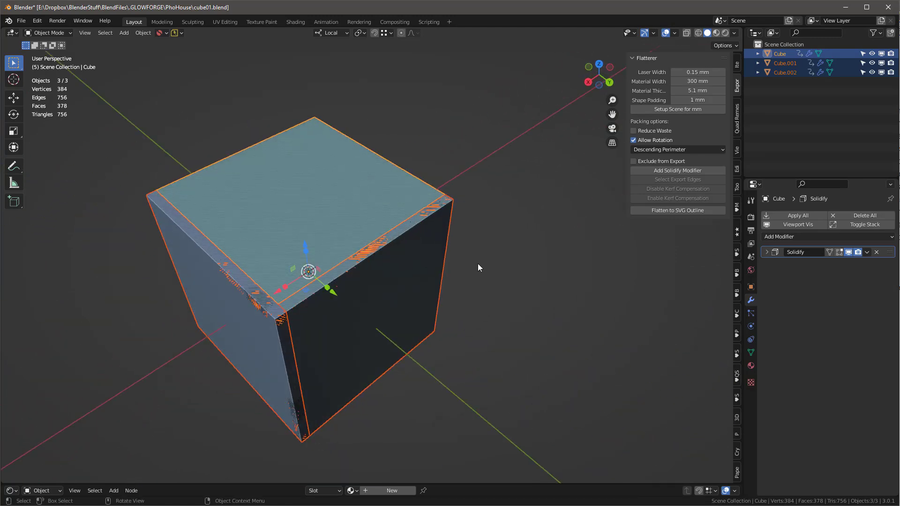
pyautogui.press('Tab')
pyautogui.moveTo(372, 284); pyautogui.dragTo(302, 272, button='middle')
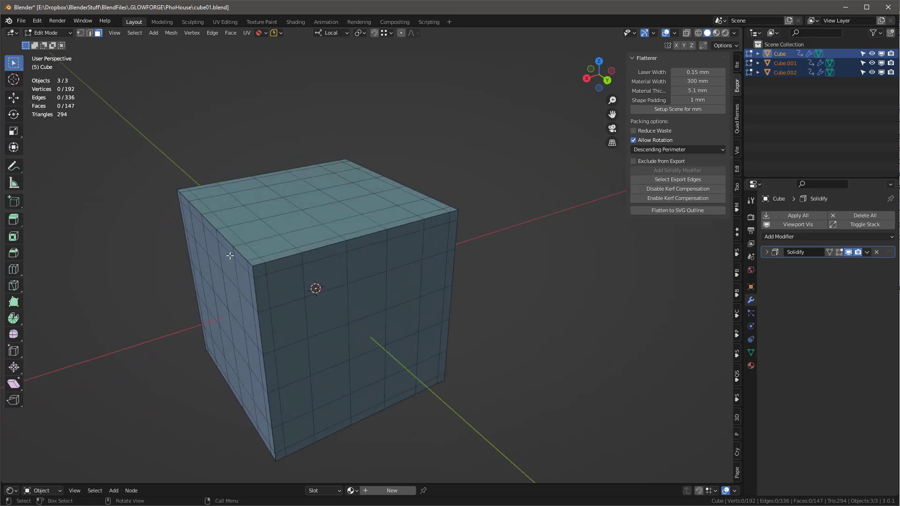
pyautogui.click(316, 249)
pyautogui.press('Tab')
# Step: Select only the top panel, enter Edit Mode on it and isolate it in local view
pyautogui.click(344, 254)
pyautogui.press('Tab')
pyautogui.scroll(4, 330, 236)
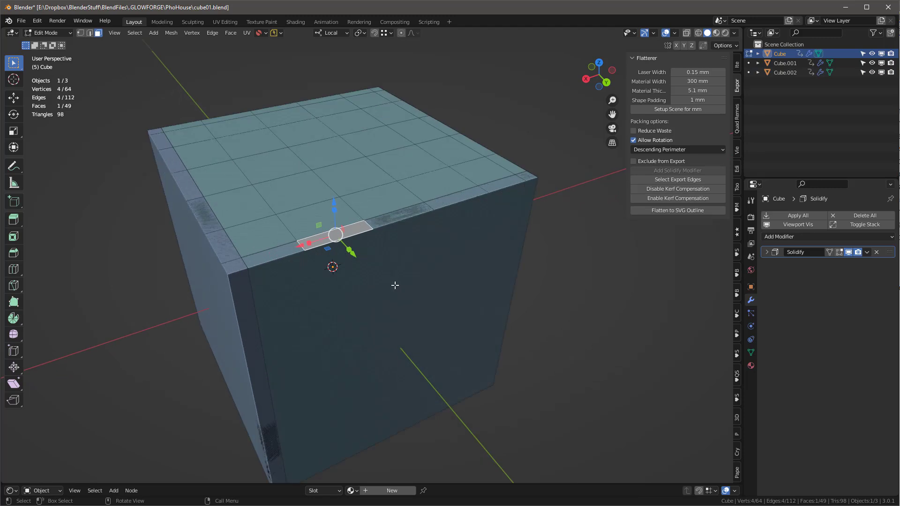
pyautogui.press('KP_Divide')
pyautogui.moveTo(488, 322); pyautogui.dragTo(468, 266, button='middle')
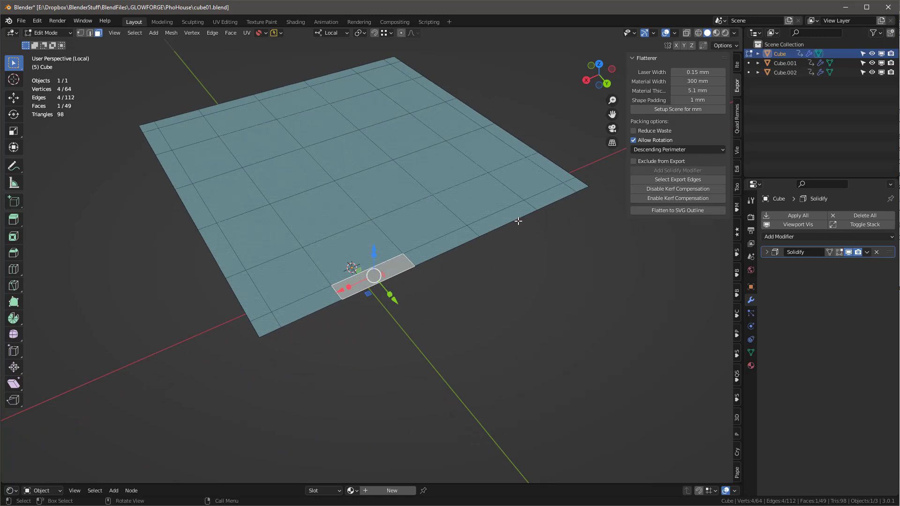
# Step: Switch to edge selection and delete the second and fourth full-length border edges on each of the top panel's four sides
pyautogui.press('2')
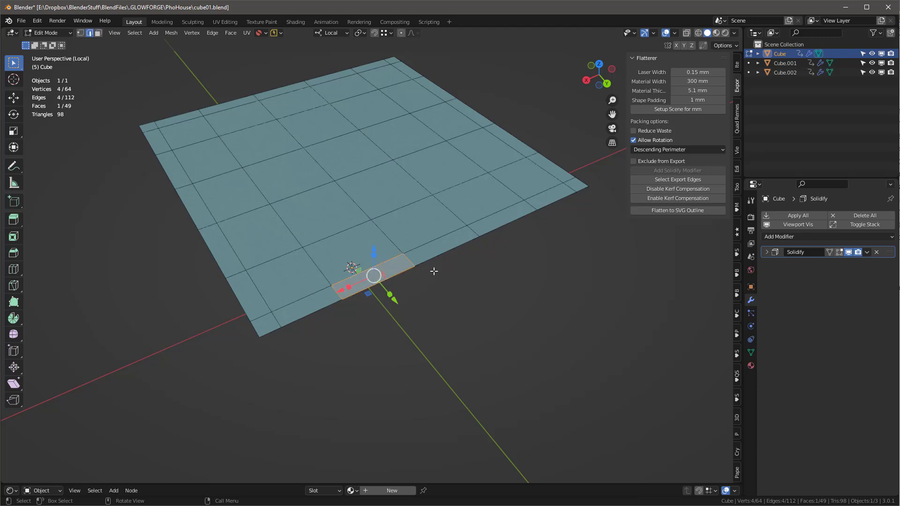
pyautogui.click(404, 272)
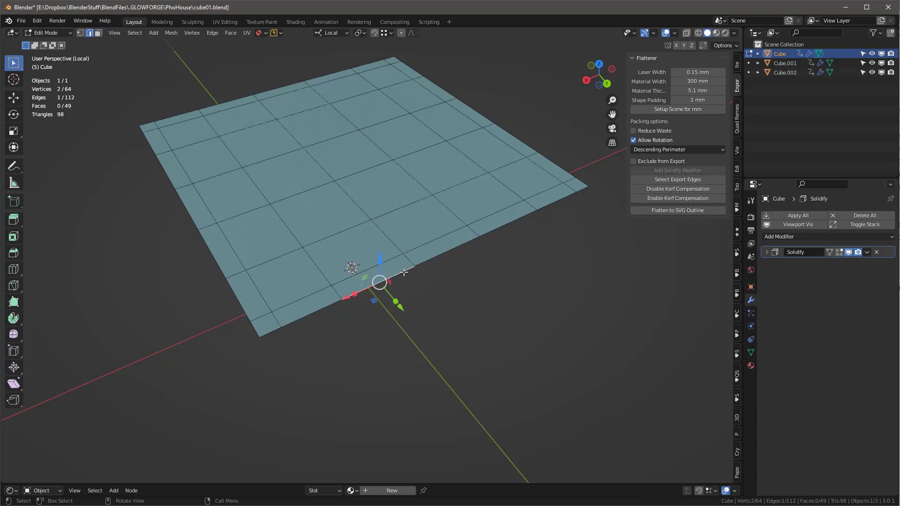
pyautogui.keyDown('shift'); pyautogui.click(504, 227); pyautogui.keyUp('shift')
pyautogui.keyDown('shift'); pyautogui.click(518, 139); pyautogui.keyUp('shift')
pyautogui.keyDown('shift'); pyautogui.click(442, 88); pyautogui.keyUp('shift')
pyautogui.keyDown('shift'); pyautogui.click(330, 74); pyautogui.keyUp('shift')
pyautogui.keyDown('shift'); pyautogui.click(238, 99); pyautogui.keyUp('shift')
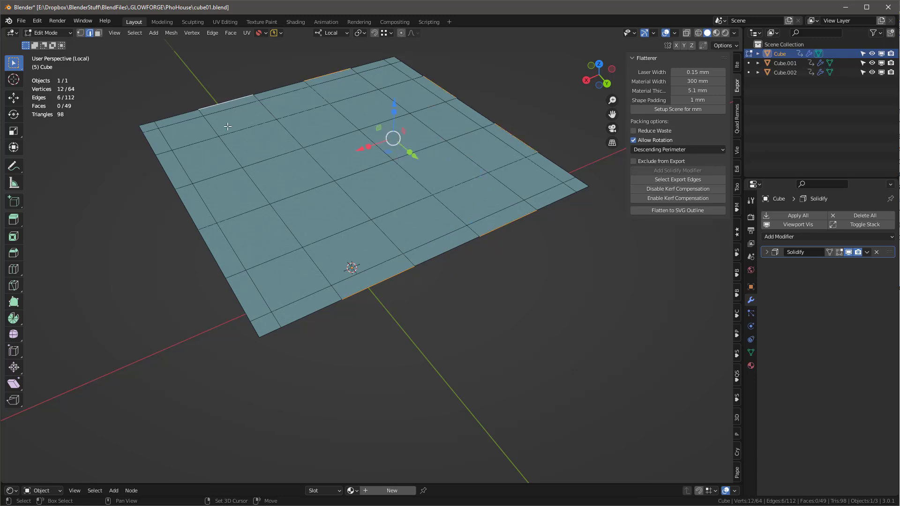
pyautogui.keyDown('shift'); pyautogui.click(165, 165); pyautogui.keyUp('shift')
pyautogui.keyDown('shift'); pyautogui.click(211, 249); pyautogui.keyUp('shift')
pyautogui.press('x')
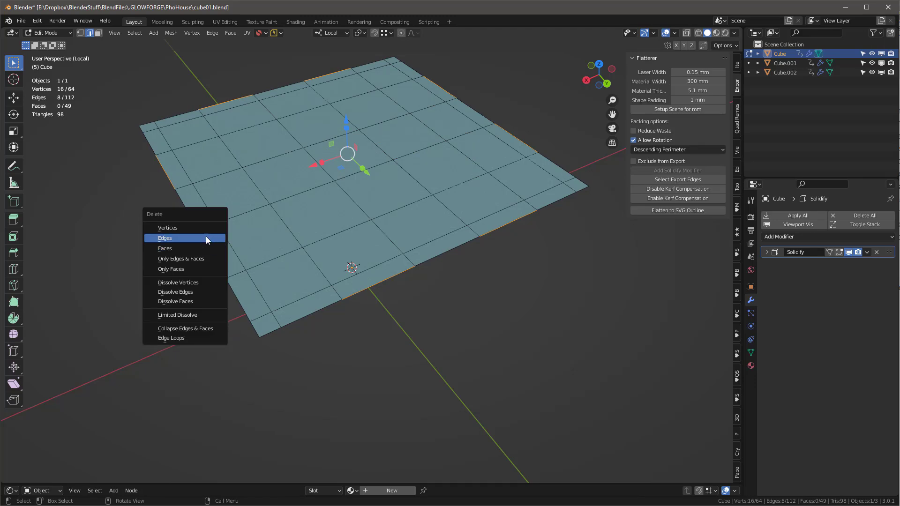
pyautogui.click(212, 249)
# Step: Return to Object Mode, exit local view and open the +Y side panel in Edit Mode
pyautogui.moveTo(203, 235); pyautogui.dragTo(413, 312, button='middle')
pyautogui.press('Tab')
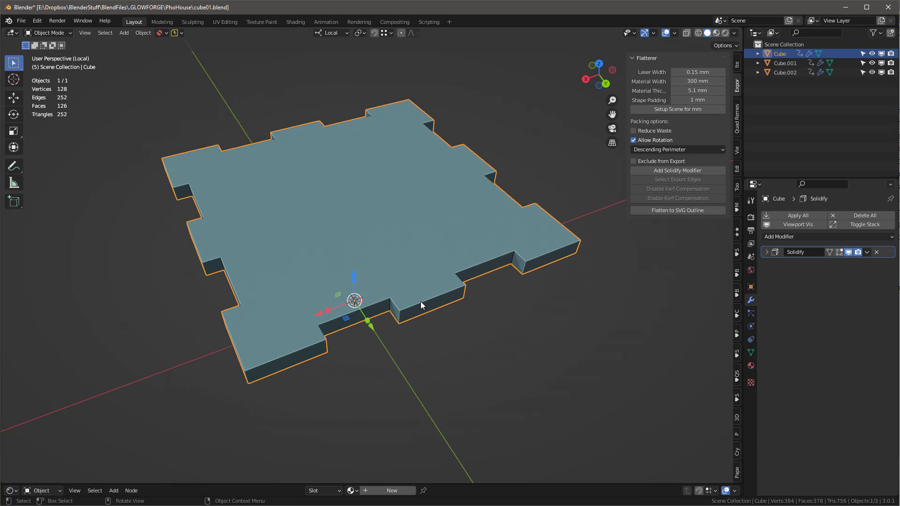
pyautogui.press('KP_Divide')
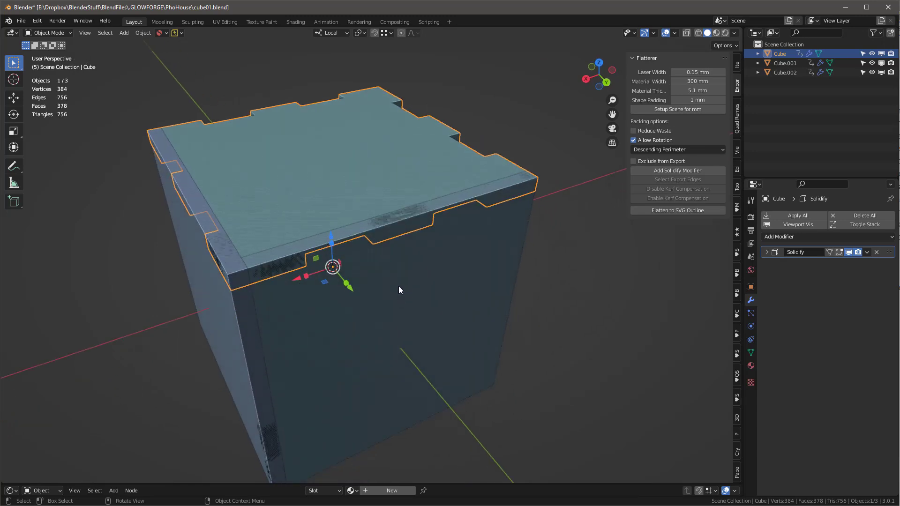
pyautogui.click(399, 287)
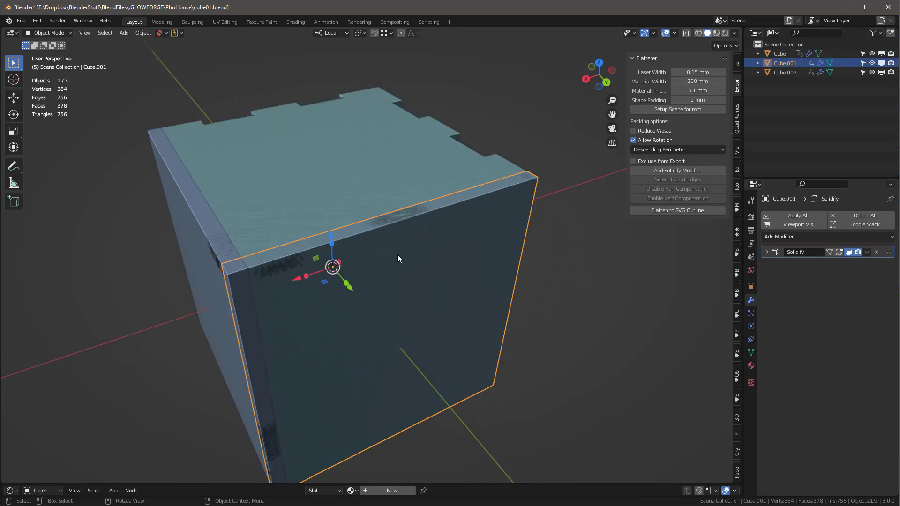
pyautogui.press('Tab')
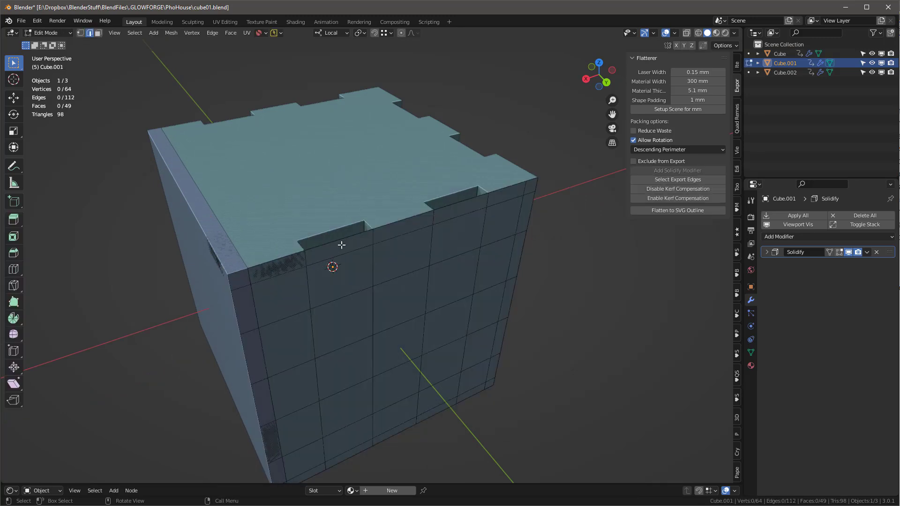
# Step: Delete the +Y panel's first, third and fifth full-length upper border edges plus both upper corners' border edges, and return to Object Mode
pyautogui.click(284, 259)
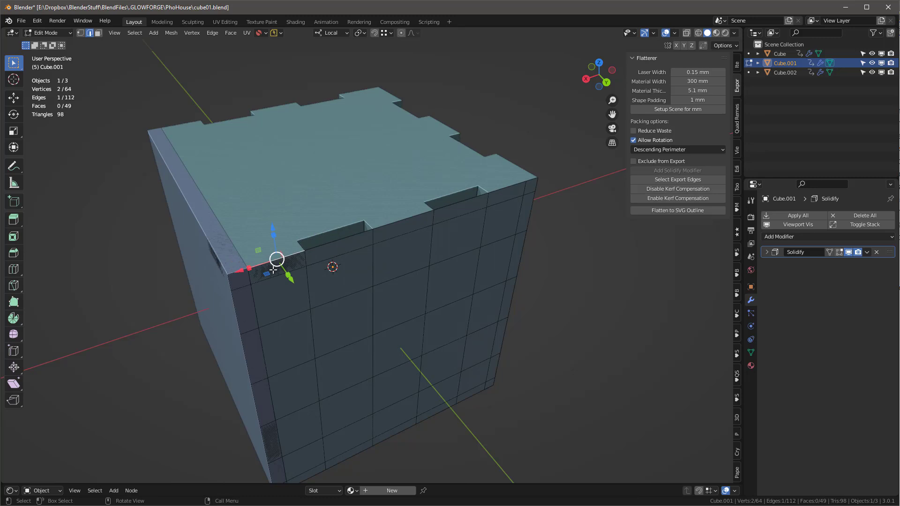
pyautogui.keyDown('shift'); pyautogui.click(235, 271); pyautogui.keyUp('shift')
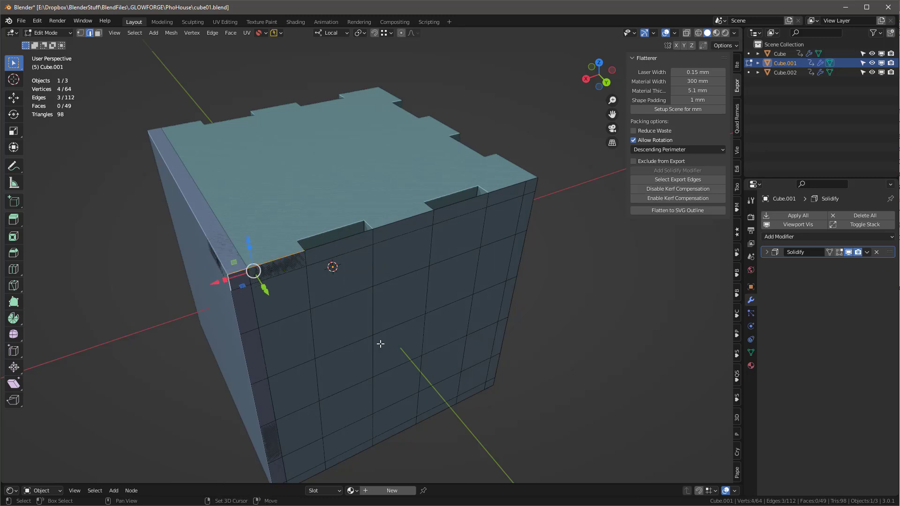
pyautogui.keyDown('shift'); pyautogui.click(410, 214); pyautogui.keyUp('shift')
pyautogui.keyDown('shift'); pyautogui.click(500, 188); pyautogui.keyUp('shift')
pyautogui.keyDown('shift'); pyautogui.click(528, 181); pyautogui.keyUp('shift')
pyautogui.keyDown('shift'); pyautogui.click(536, 186); pyautogui.keyUp('shift')
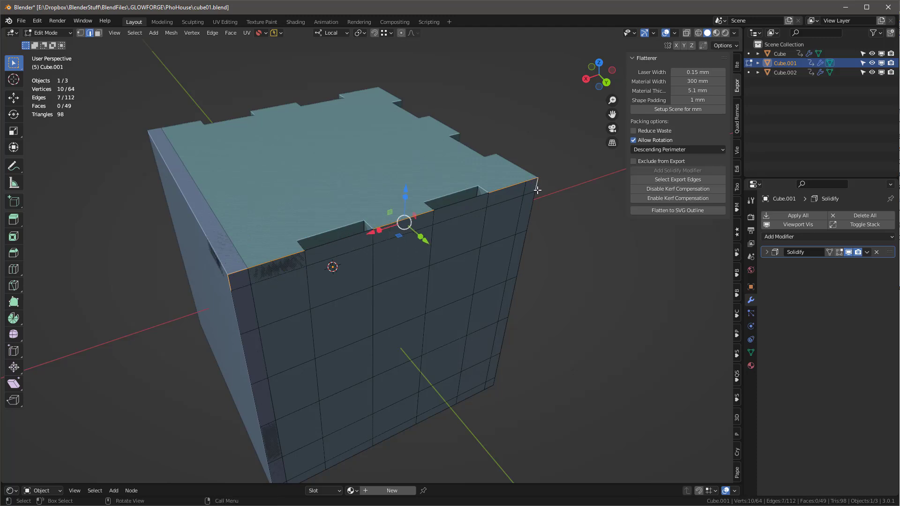
pyautogui.press('x')
pyautogui.click(533, 192)
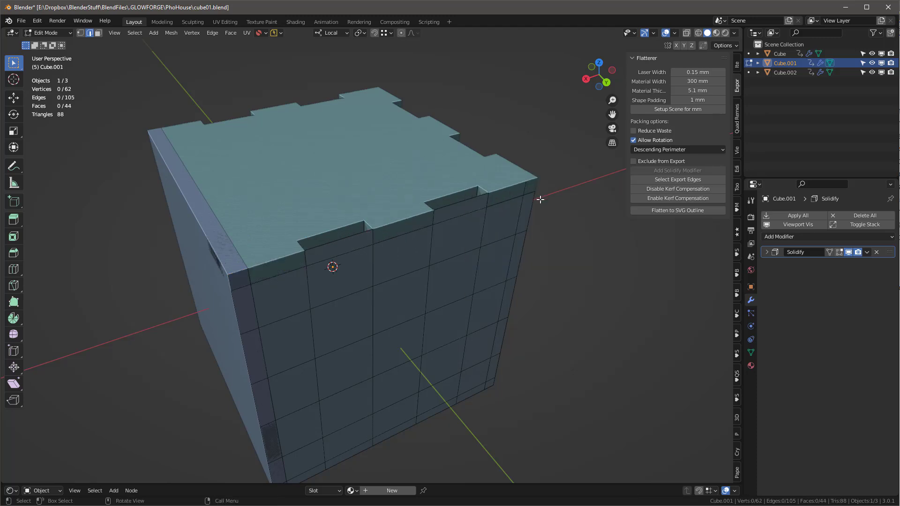
pyautogui.scroll(-1, 530, 238)
pyautogui.scroll(-3, 486, 223)
pyautogui.press('Tab')
# Step: Delete the stray vertical edge left at the +Y panel's upper +X corner and return to Object Mode
pyautogui.scroll(3, 488, 227)
pyautogui.moveTo(488, 227); pyautogui.dragTo(318, 257, button='middle')
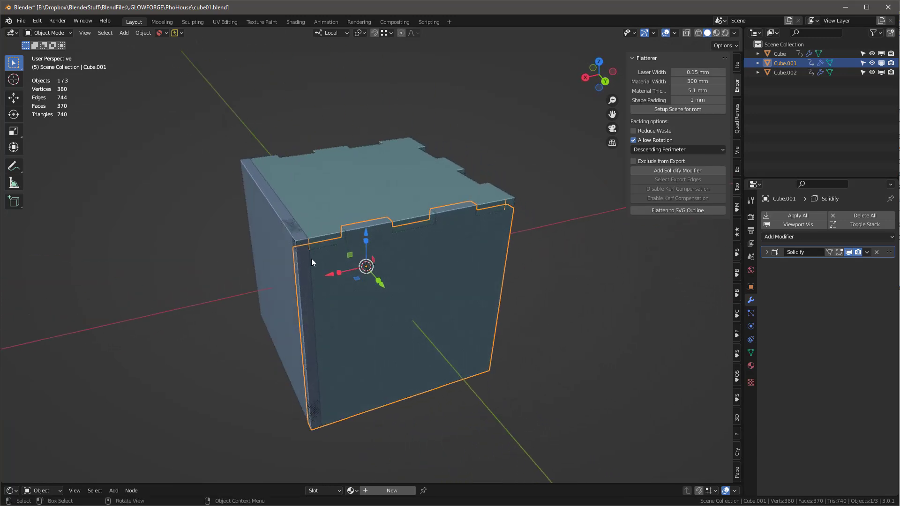
pyautogui.scroll(3, 301, 251)
pyautogui.press('Tab')
pyautogui.click(322, 230)
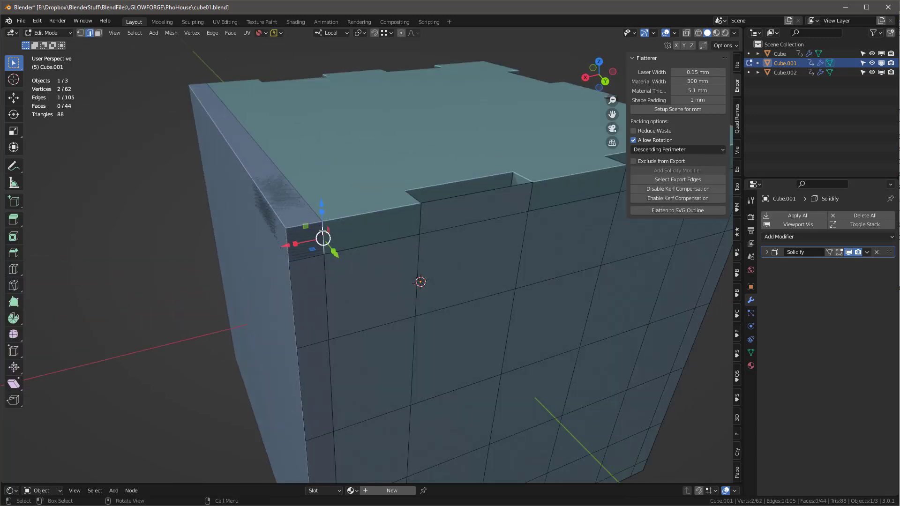
pyautogui.press('x')
pyautogui.click(322, 232)
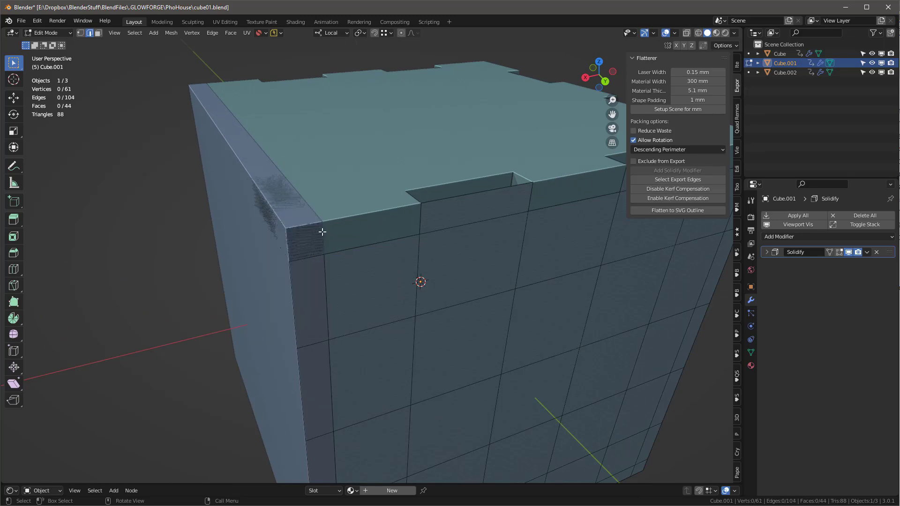
pyautogui.press('Tab')
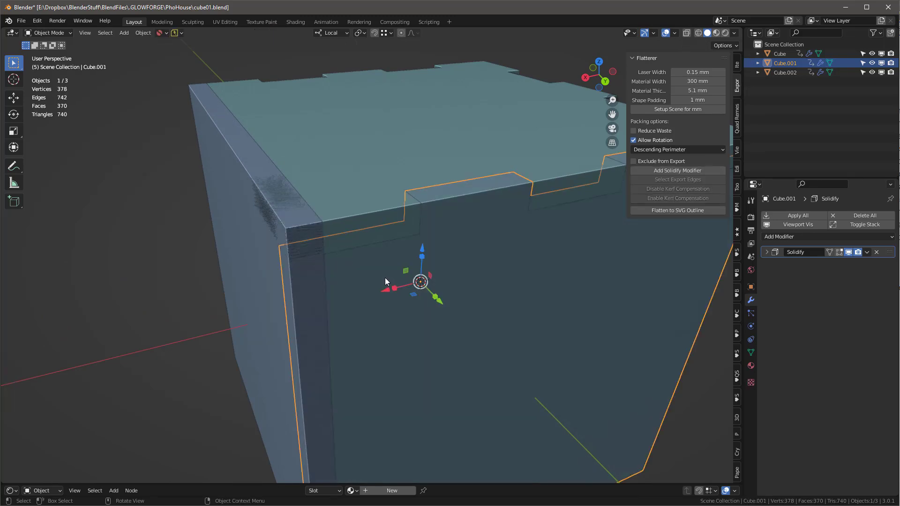
# Step: Open the +X side panel in Edit Mode and delete its first, third and fifth full-length upper border edges plus both upper corners' border edges
pyautogui.scroll(-4, 385, 278)
pyautogui.moveTo(385, 277); pyautogui.dragTo(505, 239, button='middle')
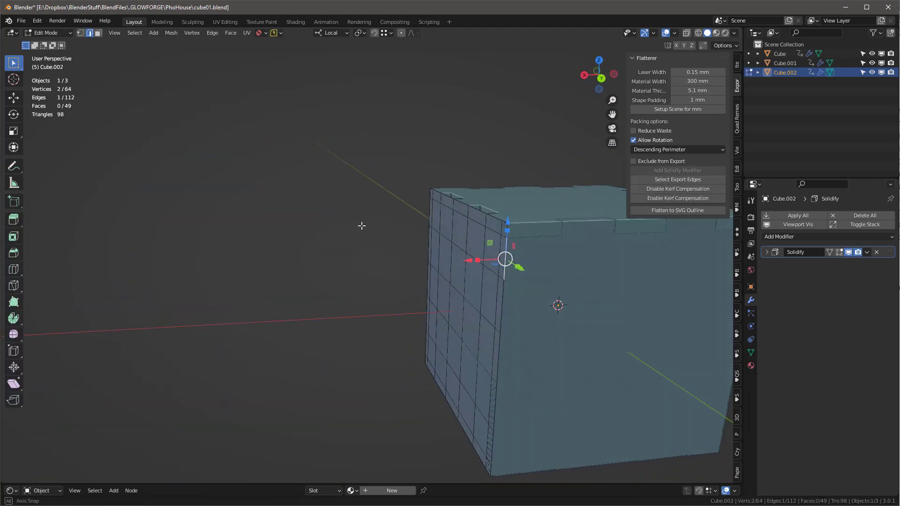
pyautogui.scroll(-2, 476, 225)
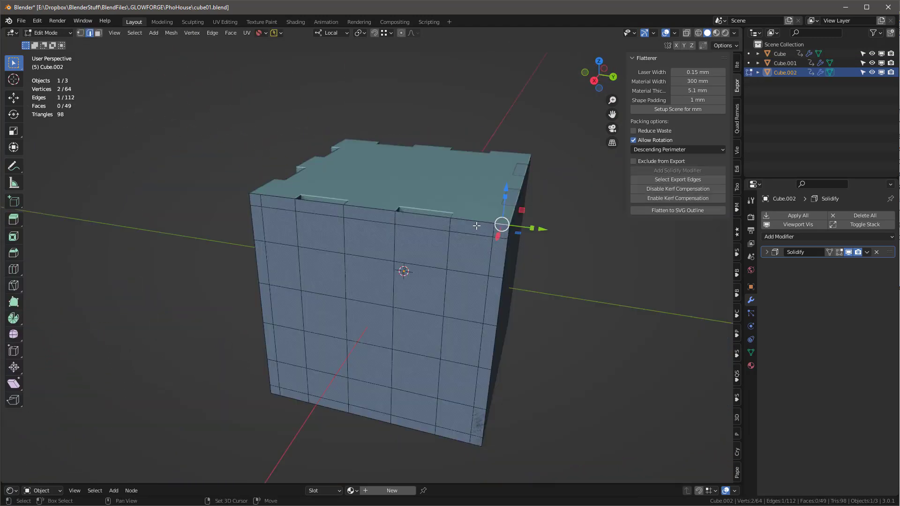
pyautogui.keyDown('shift'); pyautogui.click(470, 222); pyautogui.keyUp('shift')
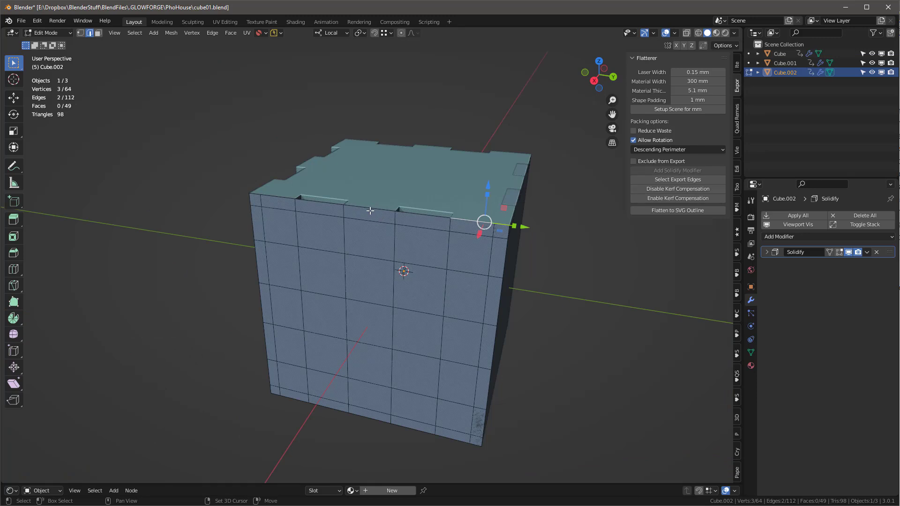
pyautogui.keyDown('shift'); pyautogui.click(370, 211); pyautogui.keyUp('shift')
pyautogui.keyDown('shift'); pyautogui.click(283, 199); pyautogui.keyUp('shift')
pyautogui.keyDown('shift'); pyautogui.click(256, 194); pyautogui.keyUp('shift')
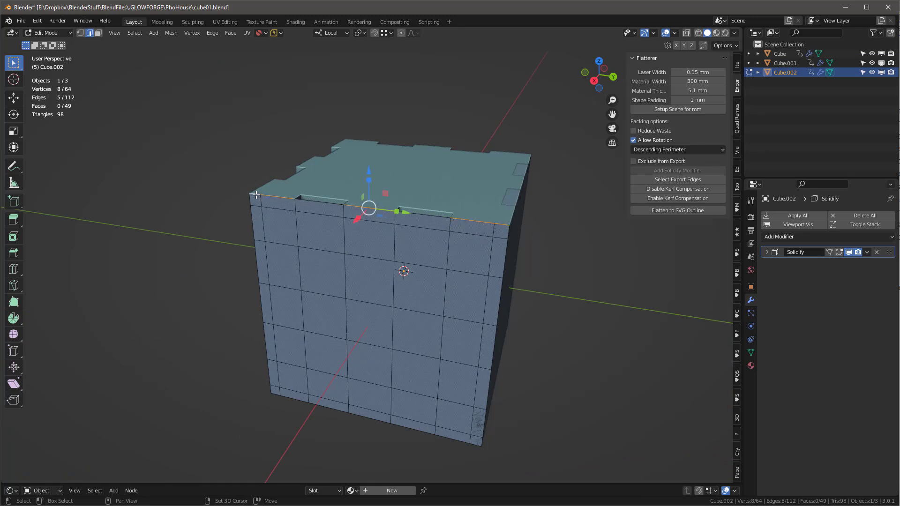
pyautogui.press('x')
pyautogui.click(271, 214)
# Step: Delete the stray vertical edges left at the +X panel's two upper corners
pyautogui.moveTo(387, 251); pyautogui.dragTo(433, 245, button='middle')
pyautogui.press('Tab')
pyautogui.press('Tab')
pyautogui.click(235, 230)
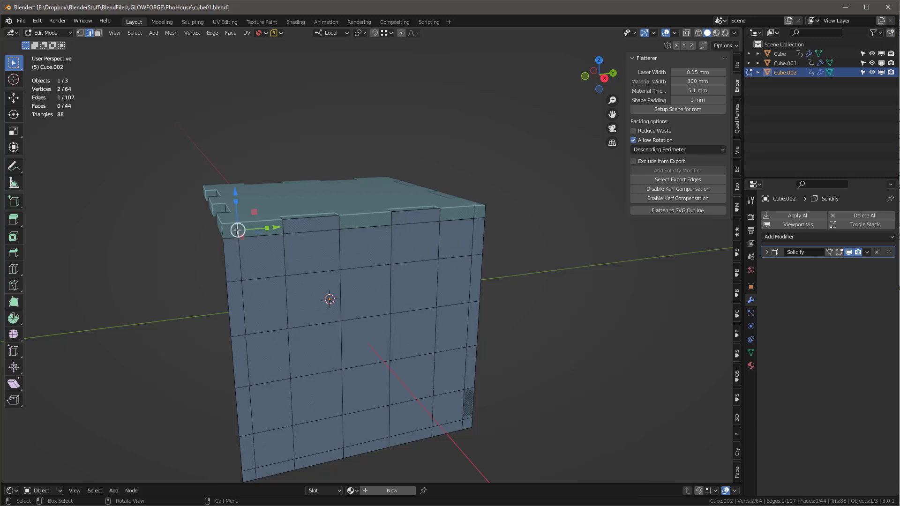
pyautogui.keyDown('shift'); pyautogui.click(472, 210); pyautogui.keyUp('shift')
pyautogui.keyDown('shift'); pyautogui.click(485, 210); pyautogui.keyUp('shift')
pyautogui.press('x')
pyautogui.click(483, 213)
# Step: Examine the finger joints along the +X panel's upper edge and its vertical corner with the +Y panel
pyautogui.moveTo(473, 242); pyautogui.dragTo(412, 256, button='middle')
pyautogui.scroll(-2, 421, 244)
pyautogui.scroll(3, 421, 245)
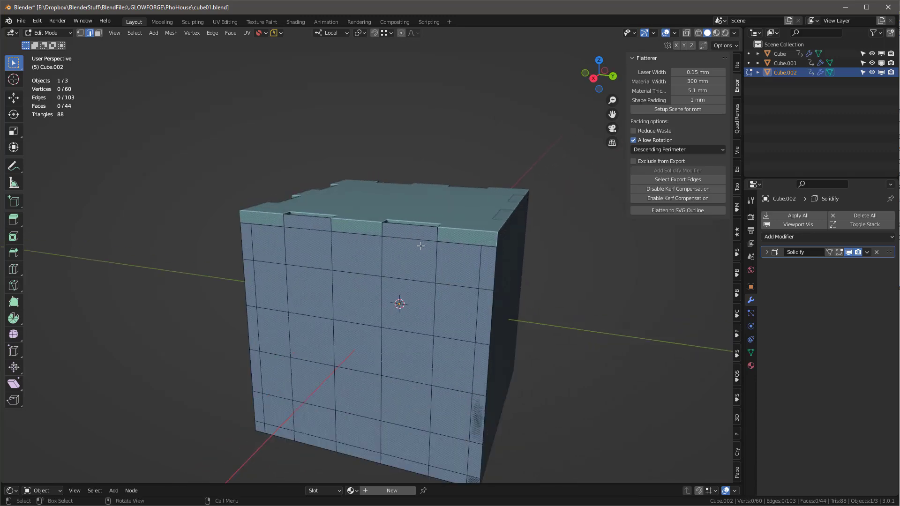
pyautogui.scroll(-2, 420, 247)
pyautogui.scroll(4, 438, 247)
pyautogui.scroll(-3, 438, 247)
pyautogui.moveTo(437, 247); pyautogui.dragTo(396, 244, button='middle')
pyautogui.scroll(-2, 396, 245)
pyautogui.scroll(3, 404, 255)
pyautogui.moveTo(424, 281); pyautogui.dragTo(488, 263, button='middle')
# Step: Delete the second and fourth full-length edges on the +X panel's vertical border facing the +Y panel, and return to Object Mode
pyautogui.press('Tab')
pyautogui.click(466, 245)
pyautogui.click(385, 251)
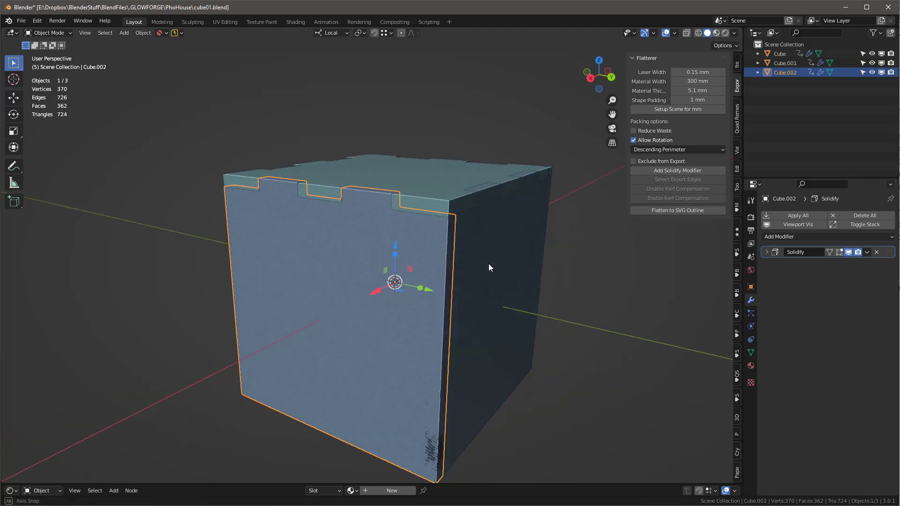
pyautogui.press('Tab')
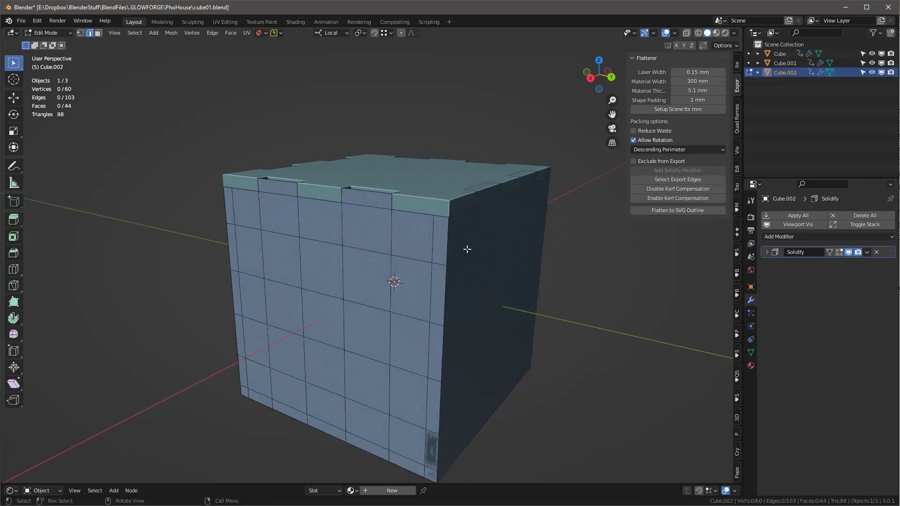
pyautogui.click(444, 294)
pyautogui.keyDown('shift'); pyautogui.click(441, 396); pyautogui.keyUp('shift')
pyautogui.press('x')
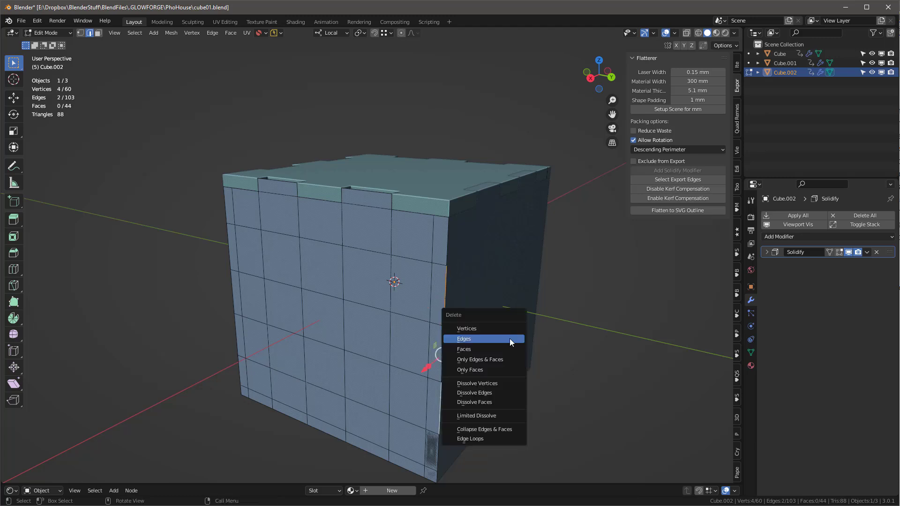
pyautogui.click(512, 339)
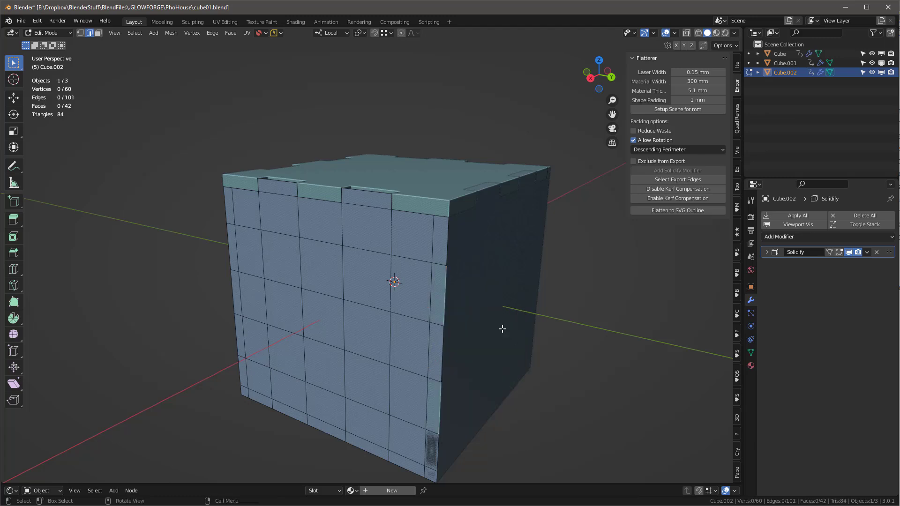
pyautogui.press('Tab')
# Step: Delete the first, third and fifth full-length edges of the +Y panel's vertical +X border plus its lower corner edges, and return to Object Mode
pyautogui.scroll(-5, 502, 329)
pyautogui.moveTo(472, 308)
pyautogui.mouseDown(button='middle')
pyautogui.moveTo(500, 291)
pyautogui.moveTo(461, 304)
pyautogui.mouseUp(button='middle')
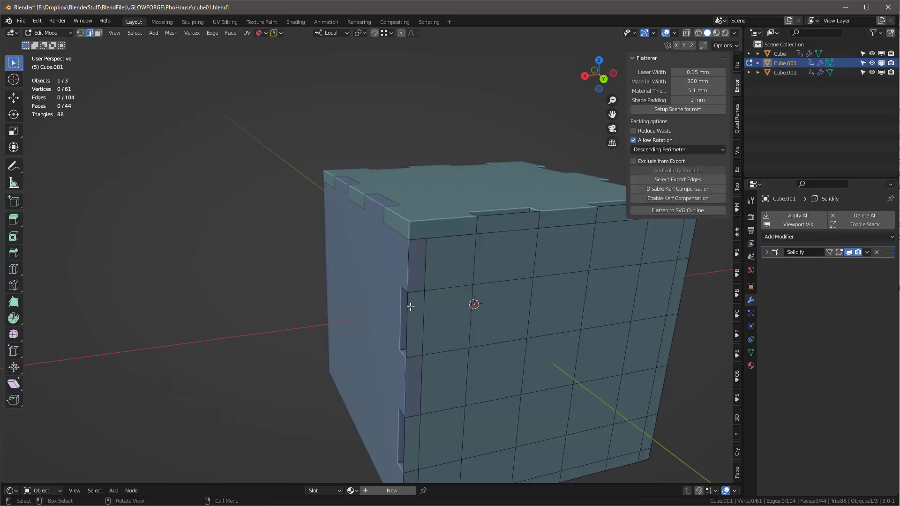
pyautogui.moveTo(533, 341); pyautogui.dragTo(486, 255, button='middle')
pyautogui.click(422, 146)
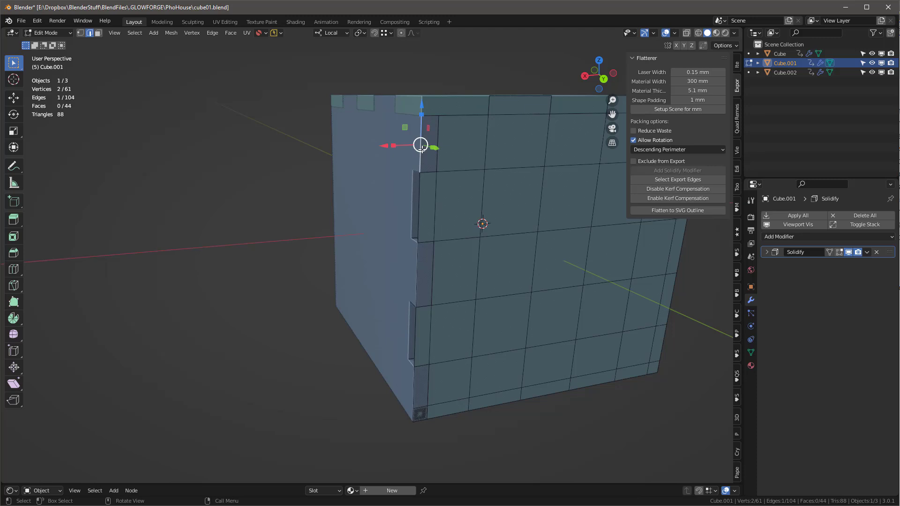
pyautogui.keyDown('shift'); pyautogui.click(418, 277); pyautogui.keyUp('shift')
pyautogui.keyDown('shift'); pyautogui.click(415, 381); pyautogui.keyUp('shift')
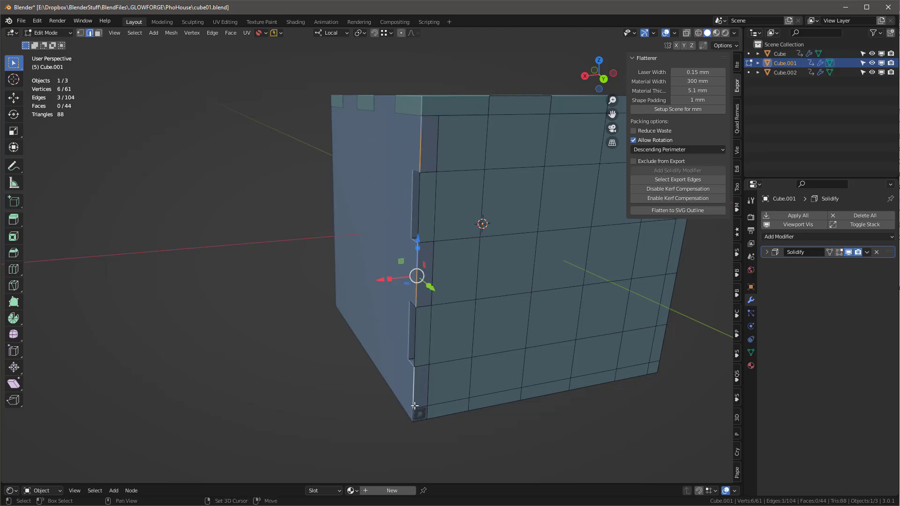
pyautogui.keyDown('shift'); pyautogui.click(414, 414); pyautogui.keyUp('shift')
pyautogui.keyDown('shift'); pyautogui.click(419, 419); pyautogui.keyUp('shift')
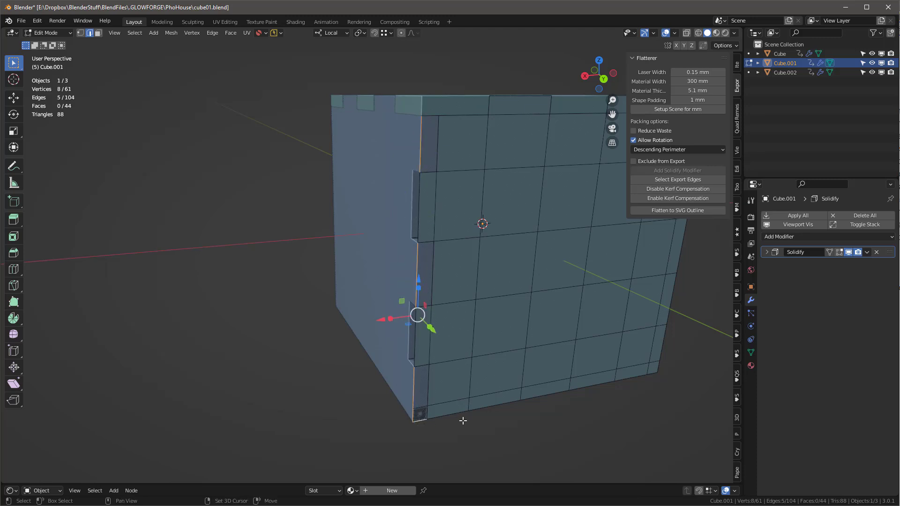
pyautogui.scroll(-2, 465, 403)
pyautogui.rightClick(468, 154)
pyautogui.click(476, 205)
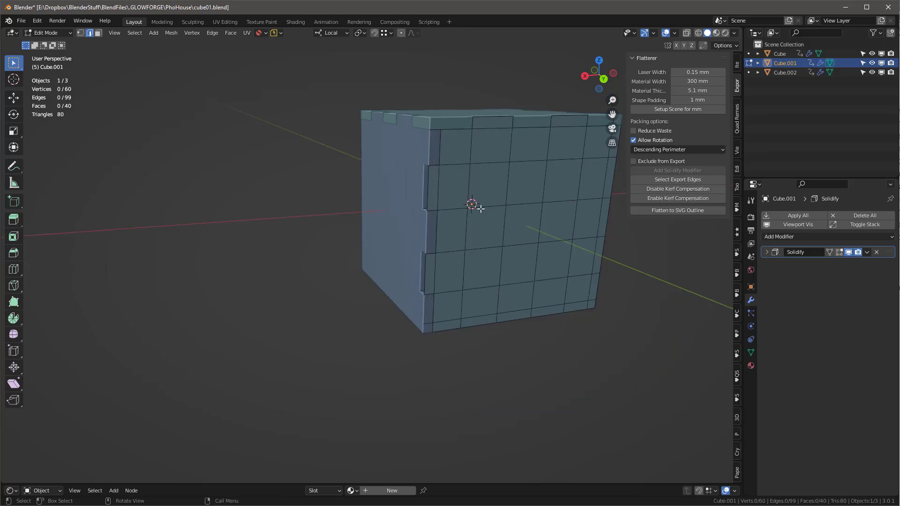
pyautogui.press('Tab')
# Step: Isolate the +Y panel in local view and delete the three stray corner vertices in vertex selection mode
pyautogui.moveTo(488, 212); pyautogui.dragTo(551, 263)
pyautogui.moveTo(551, 263); pyautogui.dragTo(440, 230, button='middle')
pyautogui.press('KP_Divide')
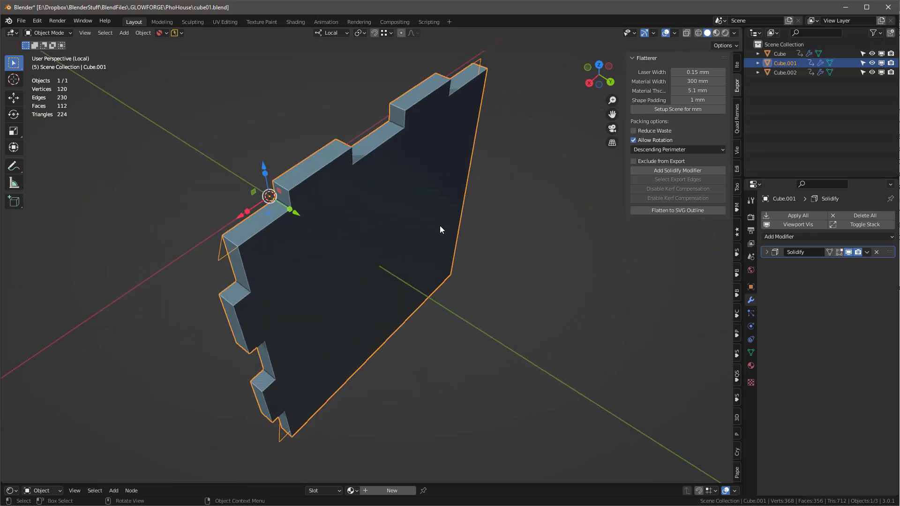
pyautogui.press('Tab')
pyautogui.press('1')
pyautogui.click(211, 166)
pyautogui.keyDown('shift'); pyautogui.click(484, 66); pyautogui.keyUp('shift')
pyautogui.keyDown('shift'); pyautogui.click(263, 459); pyautogui.keyUp('shift')
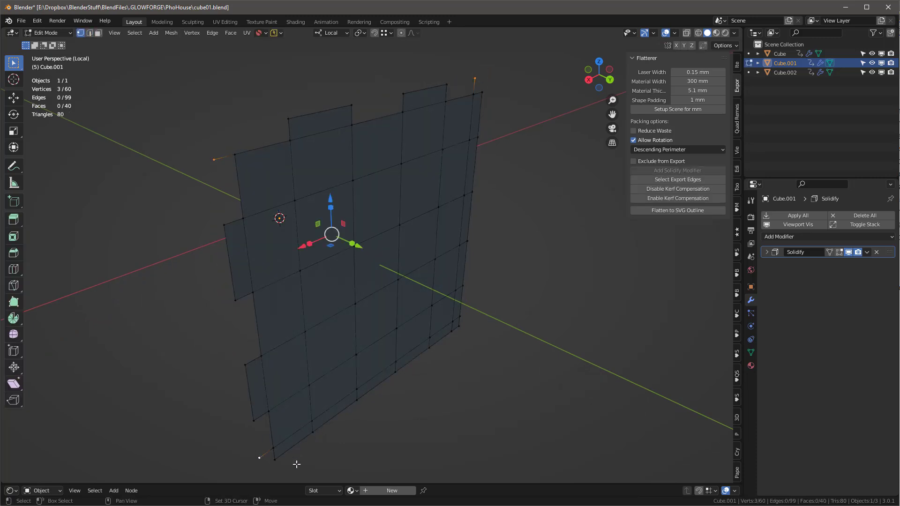
pyautogui.press('x')
pyautogui.click(378, 383)
# Step: Symmetrize the whole +Y panel mesh in the +X to -X direction
pyautogui.moveTo(378, 382); pyautogui.dragTo(359, 329, button='middle')
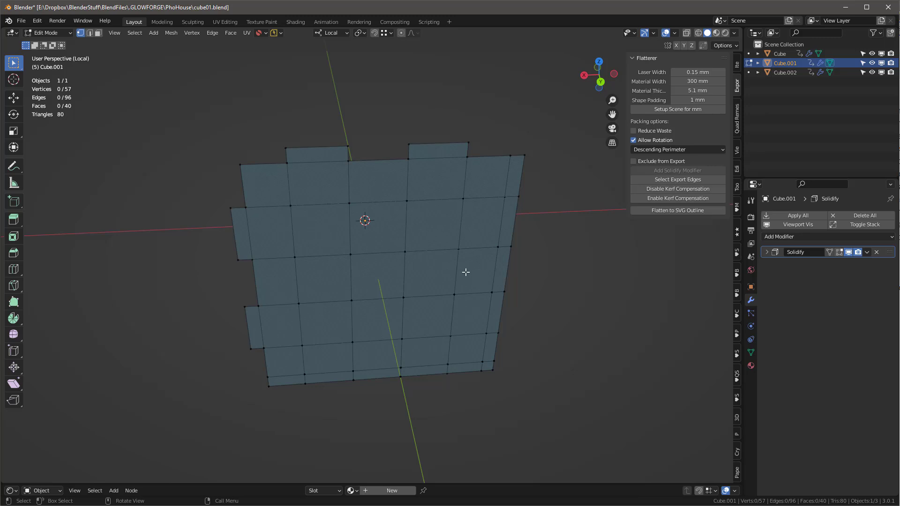
pyautogui.press('a')
pyautogui.press('q')
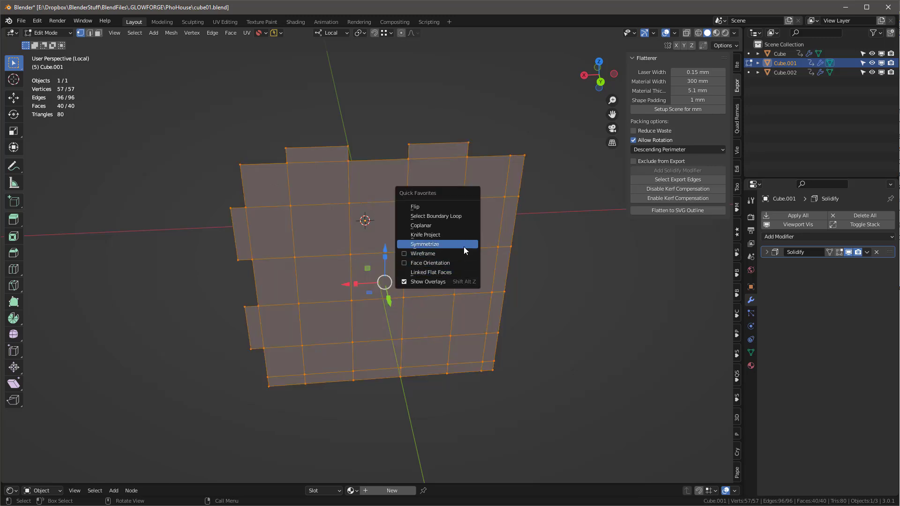
pyautogui.click(463, 249)
pyautogui.click(143, 463)
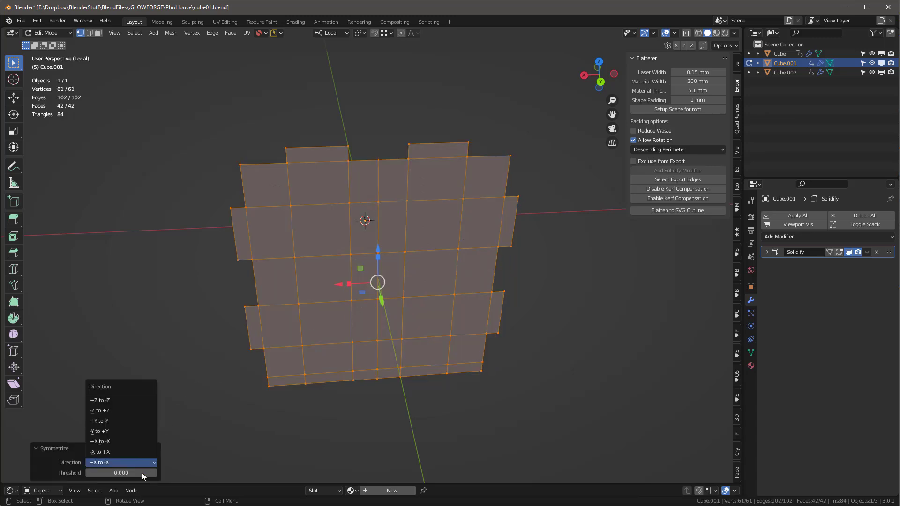
pyautogui.click(119, 441)
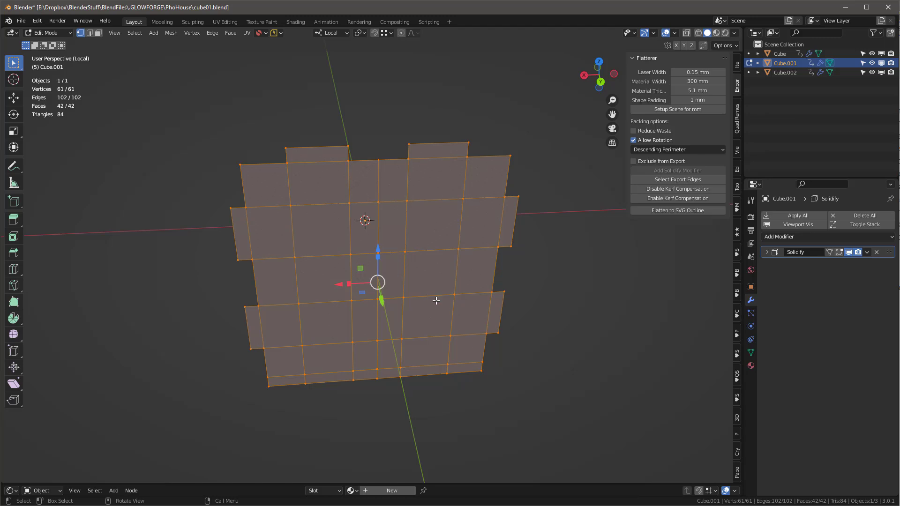
# Step: Symmetrize the +Y panel from +Z to -Z, return to Object Mode and exit local view
pyautogui.press('q')
pyautogui.click(437, 304)
pyautogui.click(112, 462)
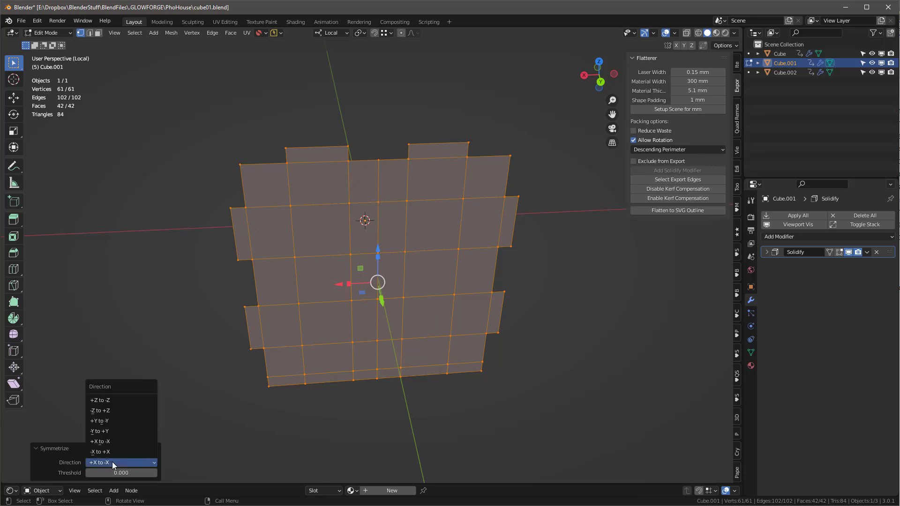
pyautogui.click(123, 400)
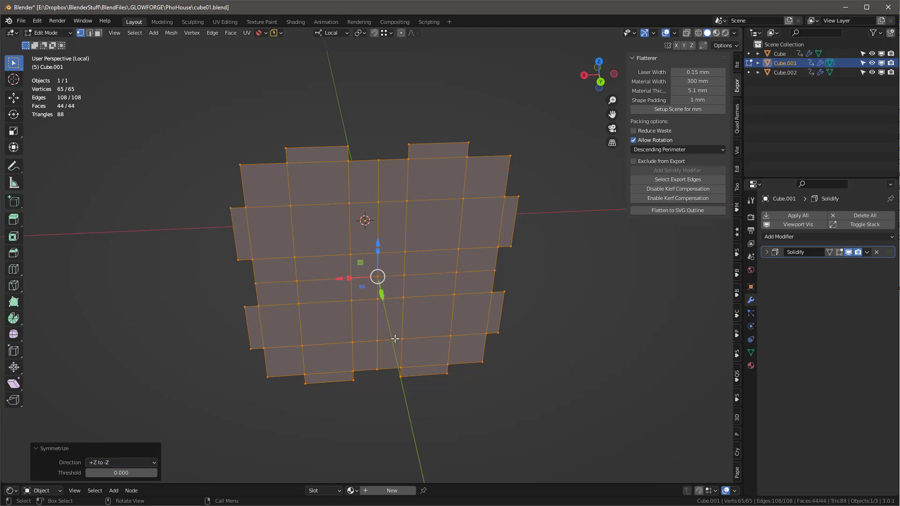
pyautogui.moveTo(394, 339)
pyautogui.mouseDown(button='middle')
pyautogui.moveTo(367, 274)
pyautogui.moveTo(336, 272)
pyautogui.mouseUp(button='middle')
pyautogui.press('Tab')
pyautogui.press('KP_Divide')
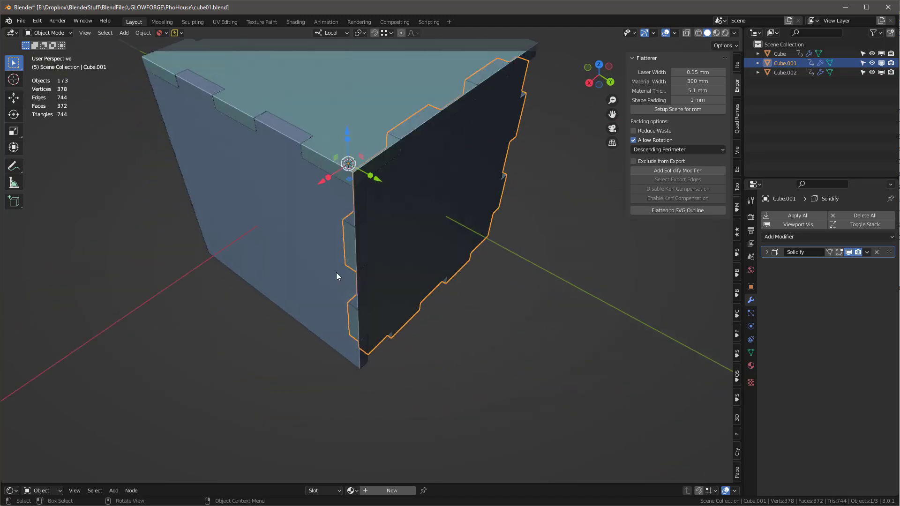
# Step: Open the +X panel in Edit Mode in local view and symmetrize its whole mesh from +Y to -Y
pyautogui.click(295, 255)
pyautogui.press('Tab')
pyautogui.press('KP_Divide')
pyautogui.moveTo(322, 247); pyautogui.dragTo(362, 225, button='middle')
pyautogui.scroll(-3, 351, 224)
pyautogui.scroll(1, 362, 225)
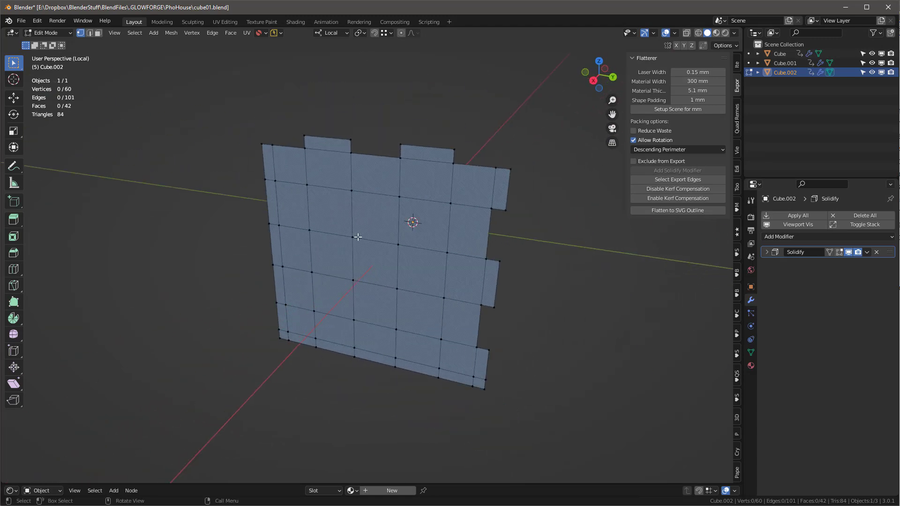
pyautogui.press('a')
pyautogui.press('q')
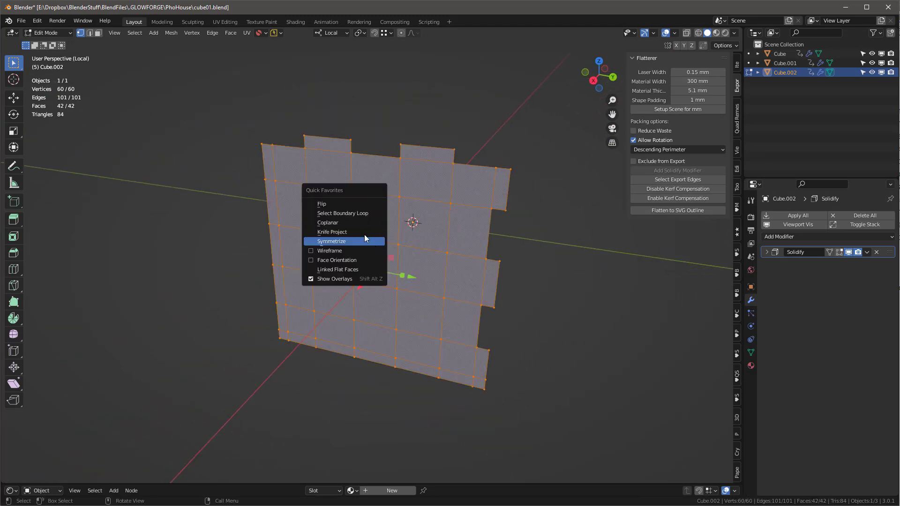
pyautogui.click(347, 242)
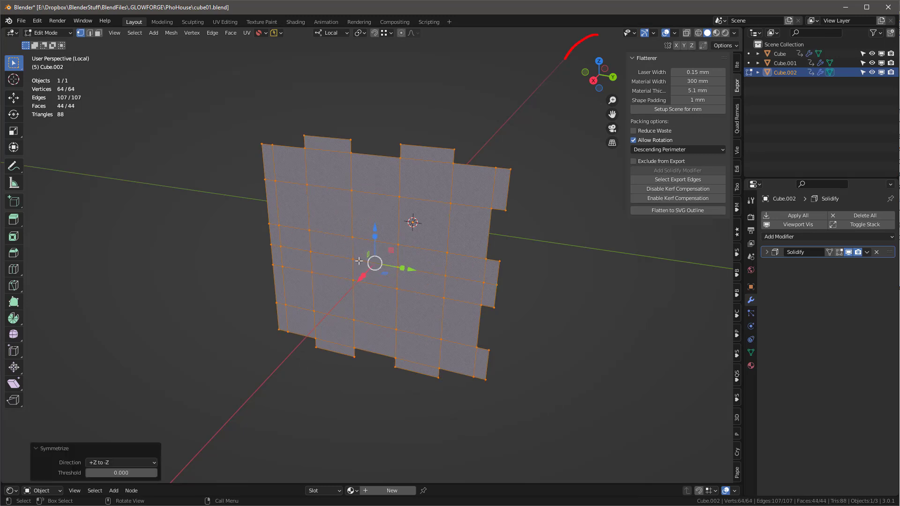
pyautogui.click(113, 463)
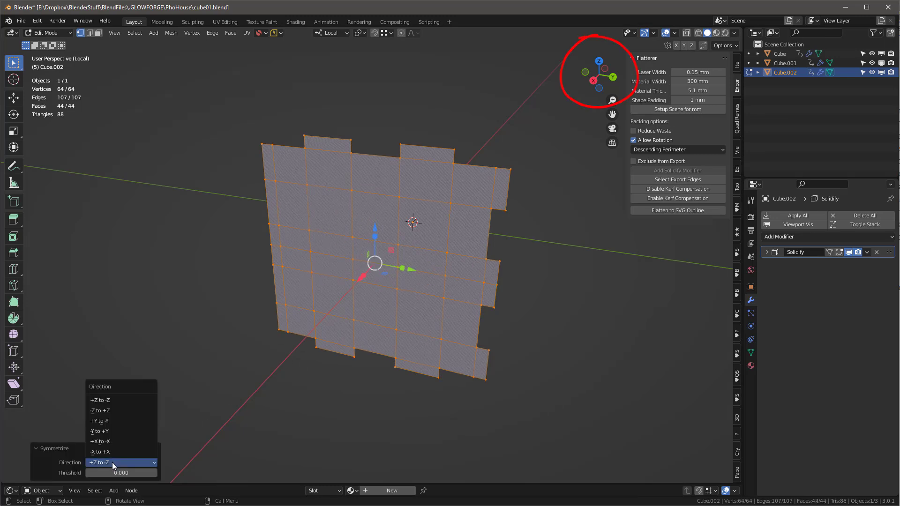
pyautogui.click(119, 420)
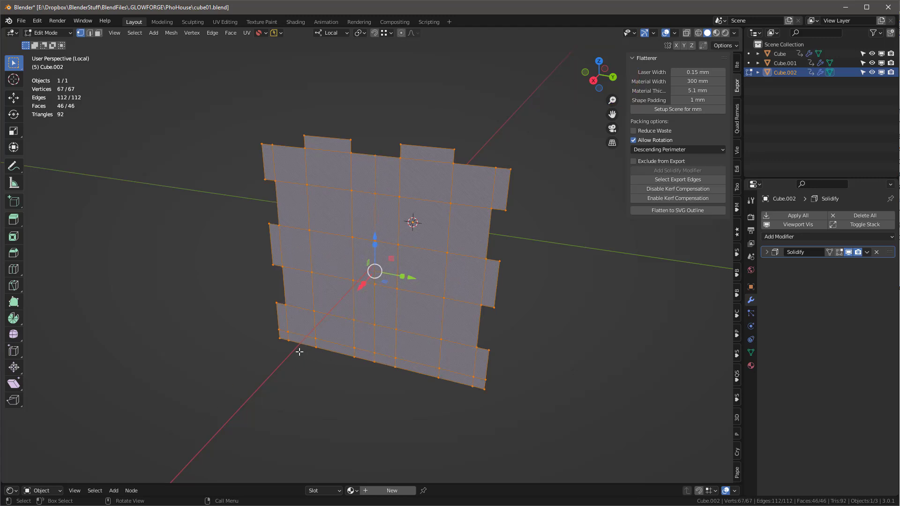
# Step: Symmetrize the +X panel from +Z to -Z, return to Object Mode and exit local view
pyautogui.press('q')
pyautogui.click(281, 348)
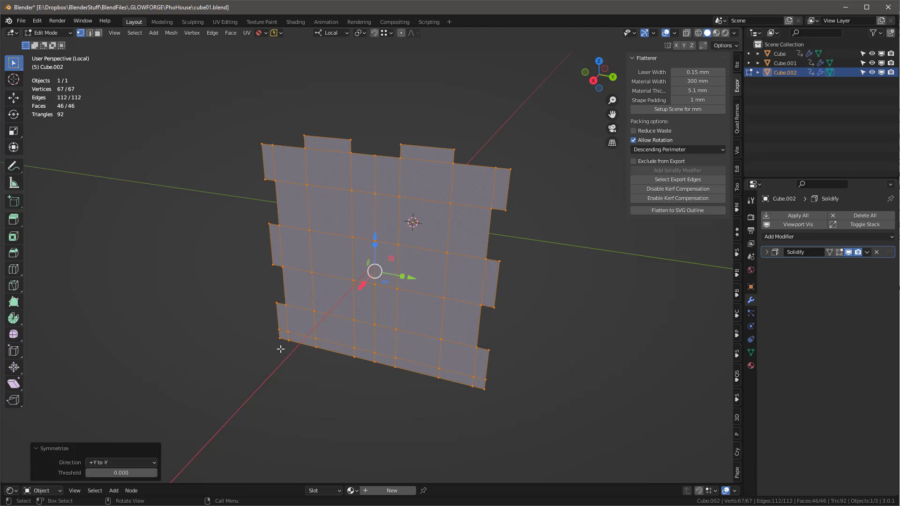
pyautogui.click(138, 463)
pyautogui.click(122, 400)
pyautogui.moveTo(419, 291); pyautogui.dragTo(413, 293, button='middle')
pyautogui.press('Tab')
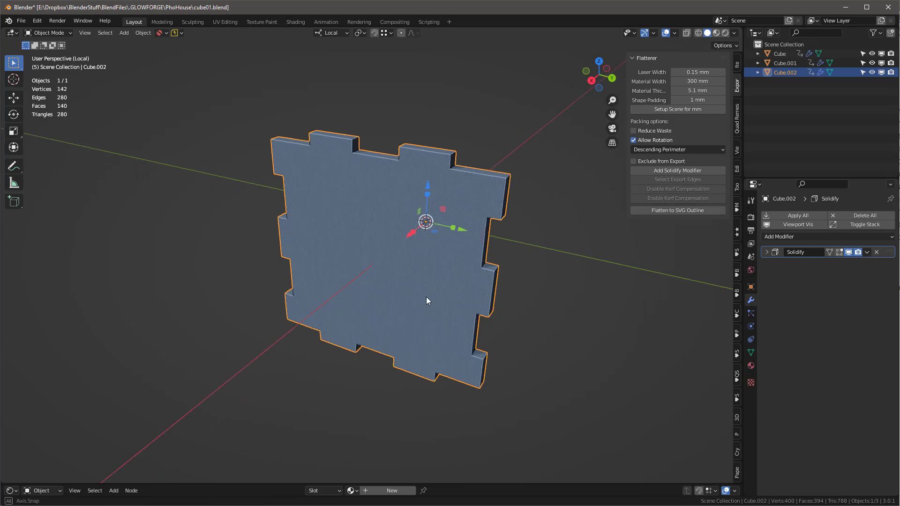
pyautogui.press('KP_Divide')
# Step: Inspect the top panel's mesh in local view, and return to the full scene in Object Mode
pyautogui.click(376, 195)
pyautogui.moveTo(376, 195); pyautogui.dragTo(408, 201, button='middle')
pyautogui.press('Tab')
pyautogui.press('Tab')
pyautogui.press('KP_Divide')
pyautogui.scroll(-5, 398, 225)
pyautogui.press('Tab')
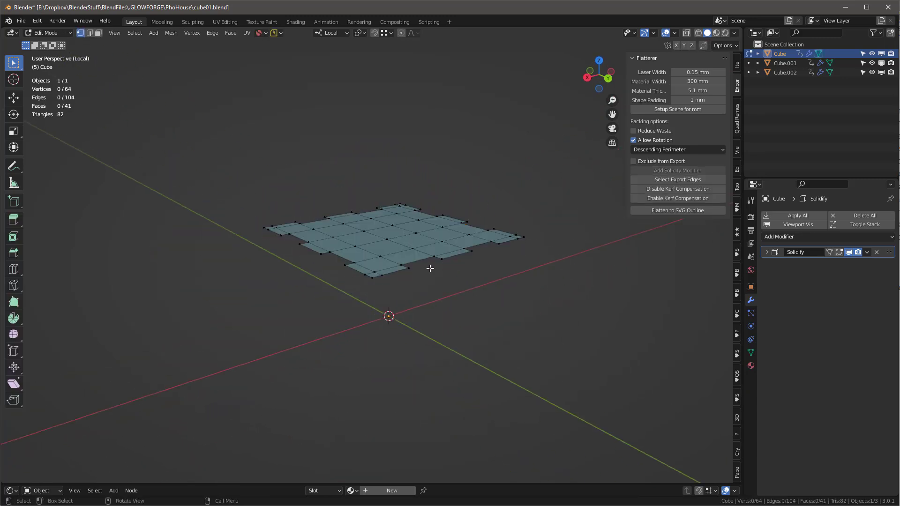
pyautogui.press('Tab')
pyautogui.press('KP_Divide')
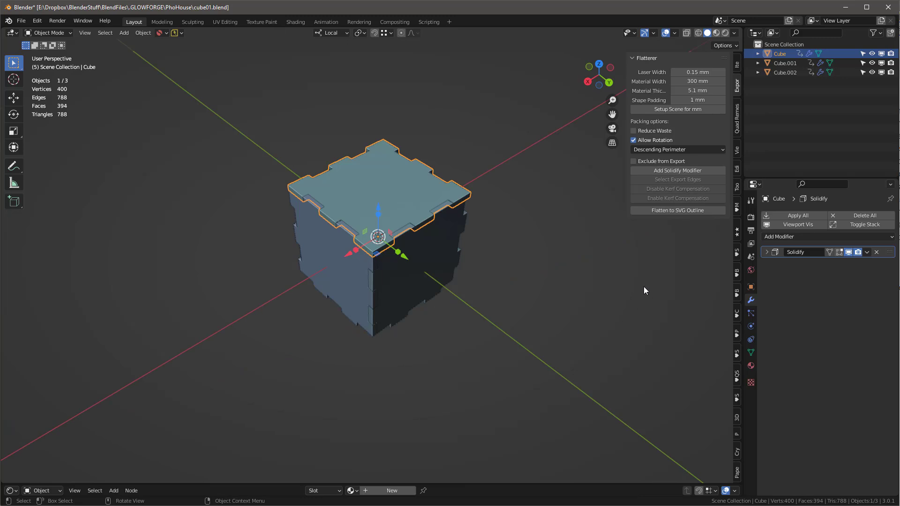
# Step: Select all three panels and examine how their finger joints interlock around the shared corner
pyautogui.press('a')
pyautogui.moveTo(411, 274); pyautogui.dragTo(453, 299, button='middle')
pyautogui.scroll(4, 453, 228)
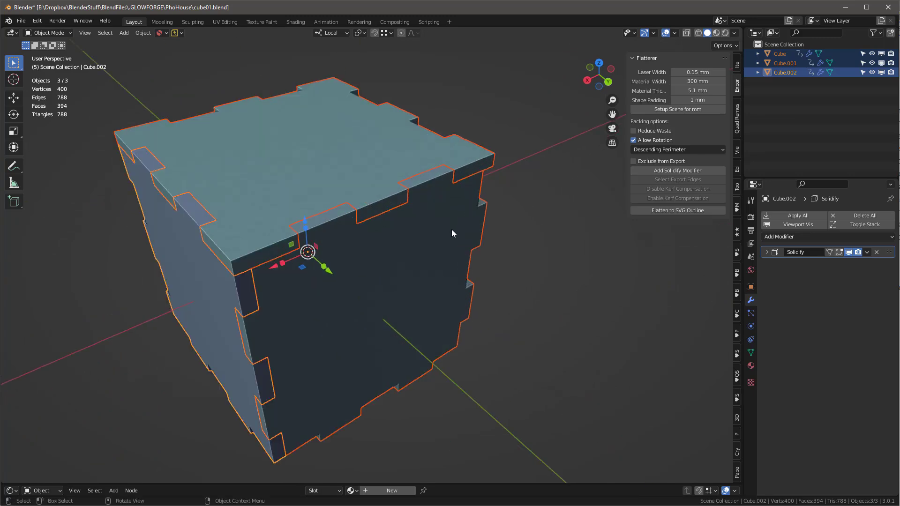
pyautogui.scroll(-3, 451, 229)
pyautogui.click(291, 256)
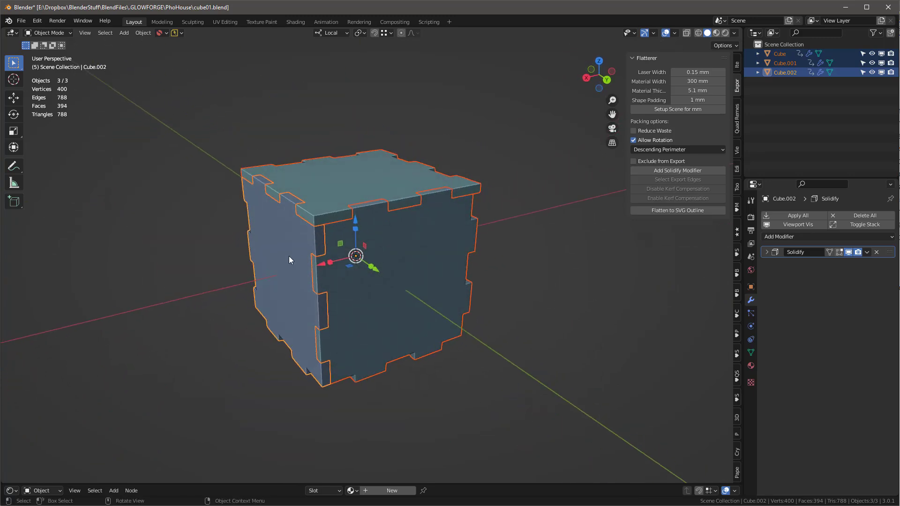
# Step: Add a Mirror modifier along X to the +X panel to create the opposite side of the box
pyautogui.moveTo(512, 266); pyautogui.dragTo(502, 283, button='middle')
pyautogui.click(783, 237)
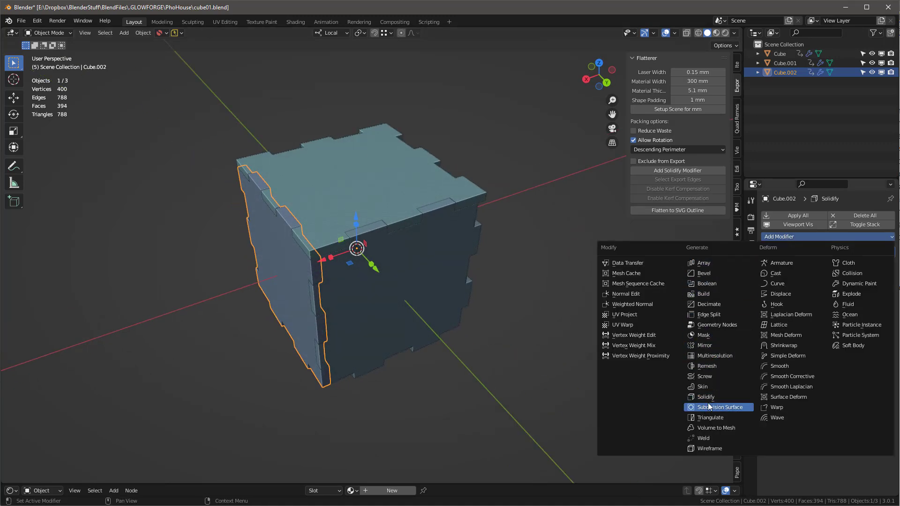
pyautogui.click(710, 344)
# Step: Add a Mirror modifier to the +Y panel and set its axis to Y only
pyautogui.moveTo(451, 295); pyautogui.dragTo(354, 301, button='middle')
pyautogui.click(354, 301)
pyautogui.moveTo(440, 290); pyautogui.dragTo(563, 282, button='middle')
pyautogui.click(781, 236)
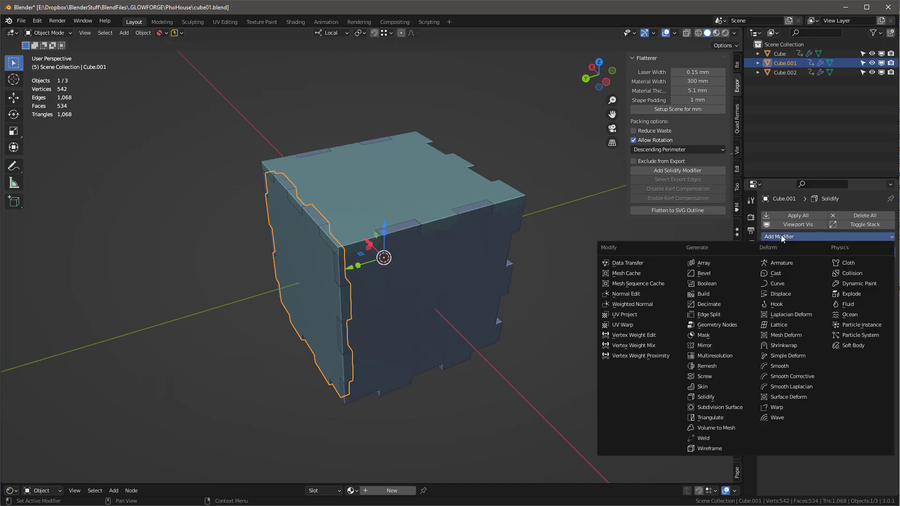
pyautogui.click(711, 347)
pyautogui.click(846, 279)
pyautogui.click(825, 279)
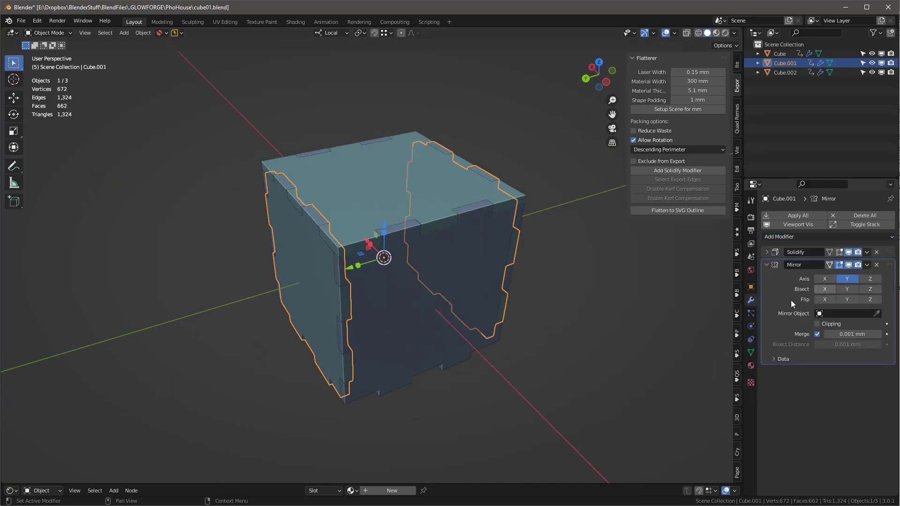
# Step: Add a Mirror modifier to the top panel and set its axis to Z only to form the bottom
pyautogui.moveTo(387, 305); pyautogui.dragTo(394, 205, button='middle')
pyautogui.click(395, 205)
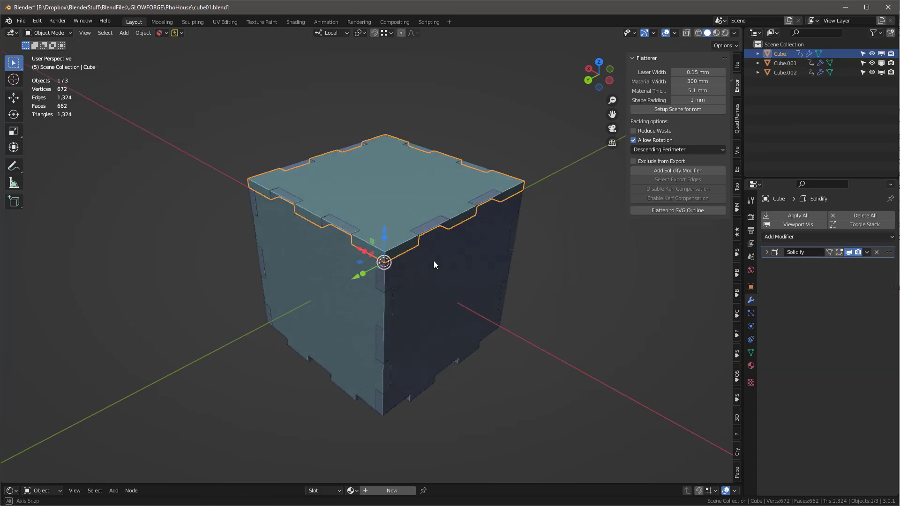
pyautogui.click(779, 237)
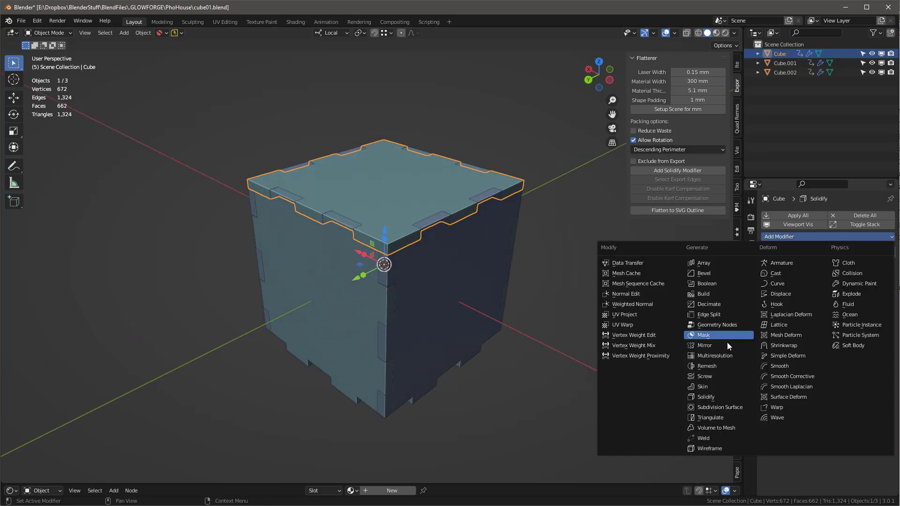
pyautogui.click(708, 347)
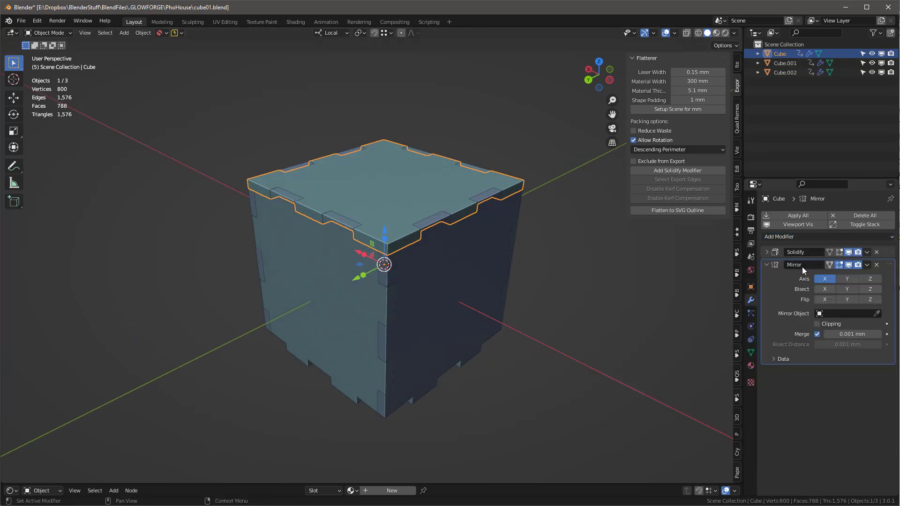
pyautogui.click(825, 279)
pyautogui.click(870, 279)
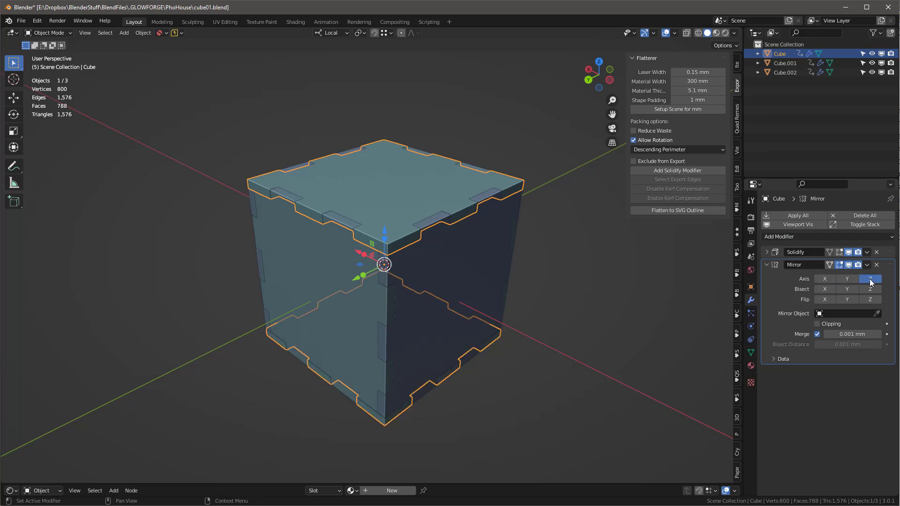
pyautogui.moveTo(473, 308); pyautogui.dragTo(455, 312, button='middle')
pyautogui.scroll(5, 453, 309)
pyautogui.scroll(-3, 448, 309)
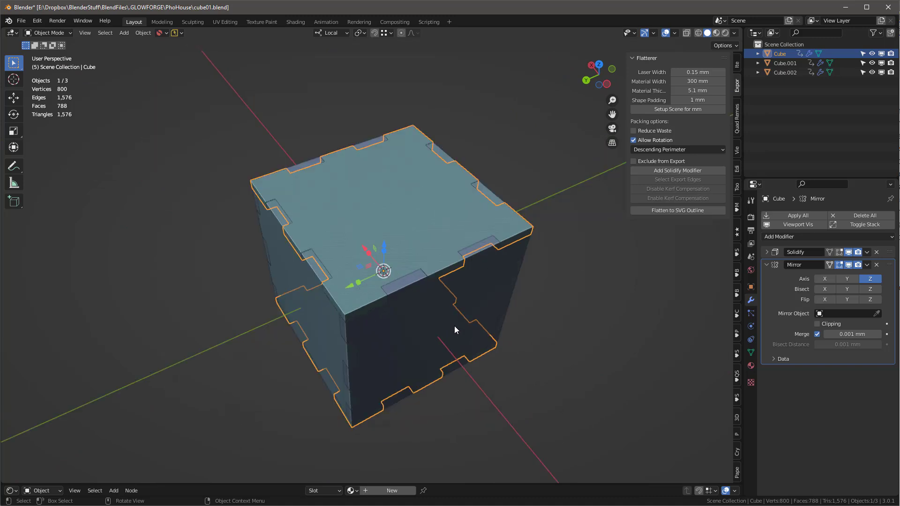
# Step: Apply the Mirror modifier on each of the three panel objects, keeping their Solidify modifiers live
pyautogui.press('Tab')
pyautogui.press('Tab')
pyautogui.click(867, 265)
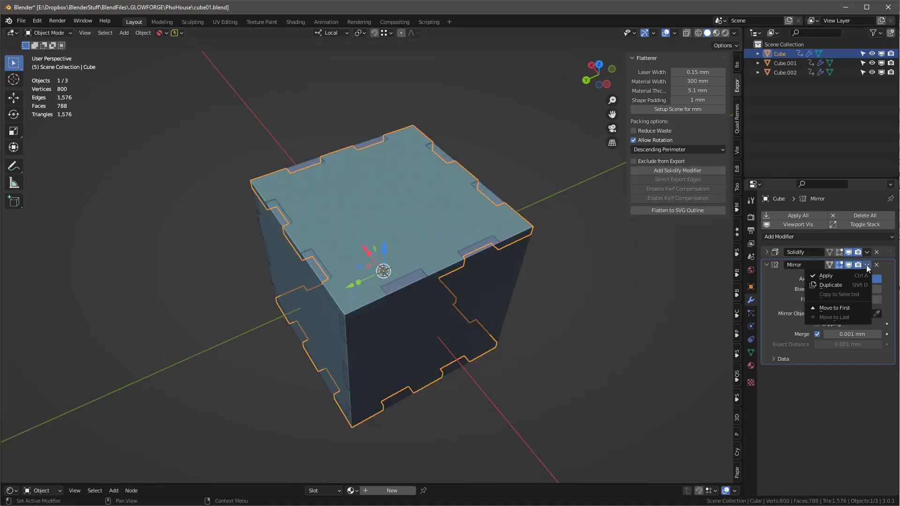
pyautogui.click(842, 278)
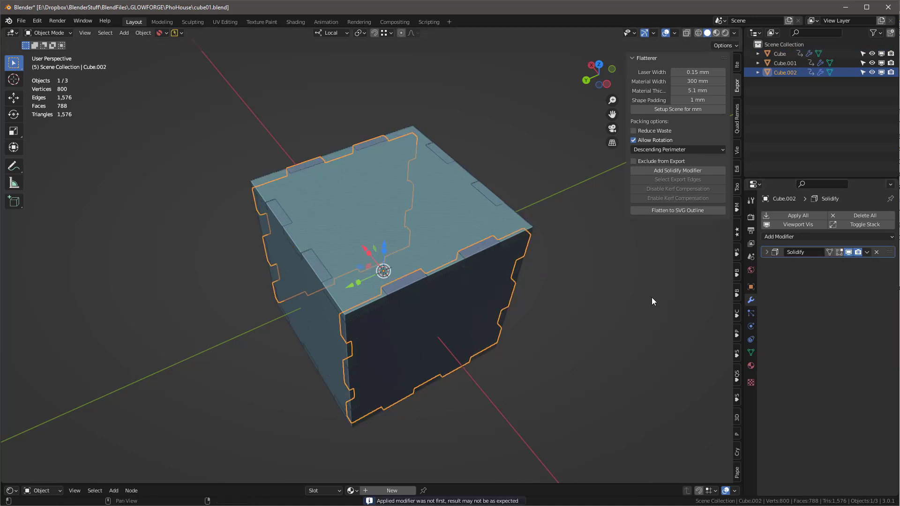
pyautogui.click(316, 321)
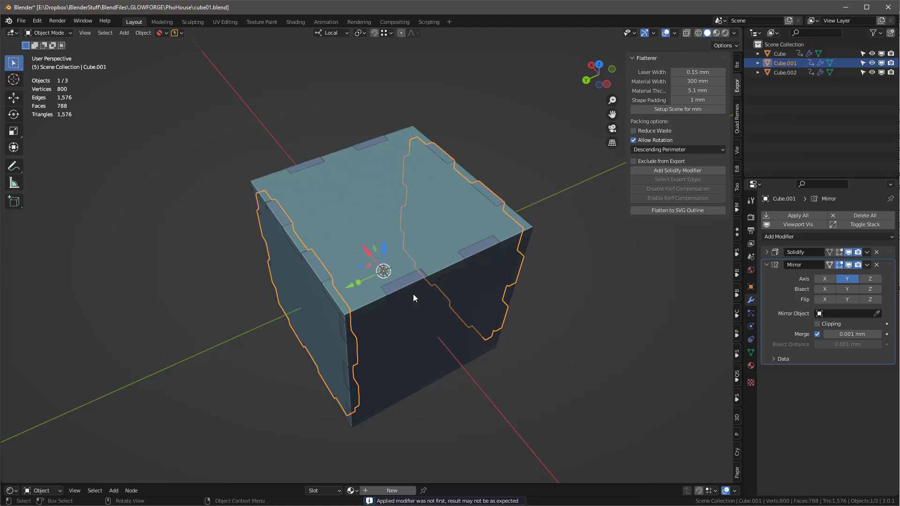
pyautogui.click(867, 265)
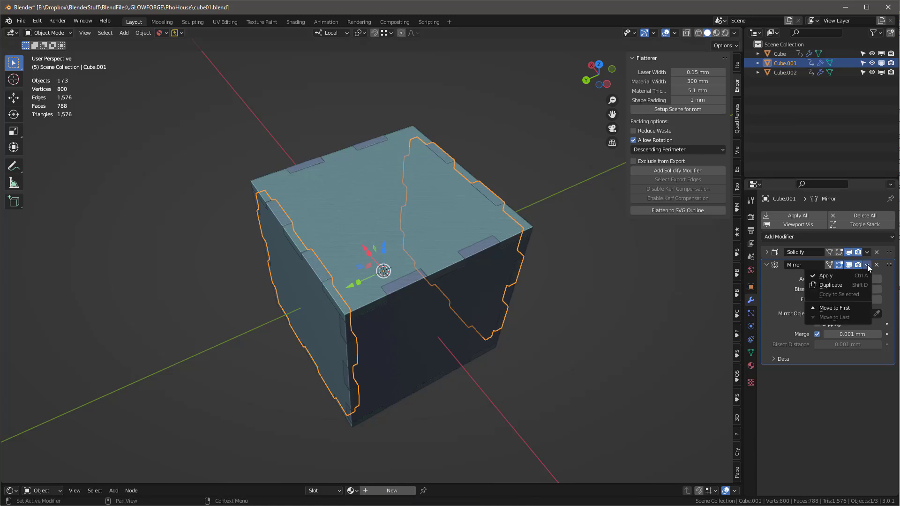
pyautogui.click(855, 275)
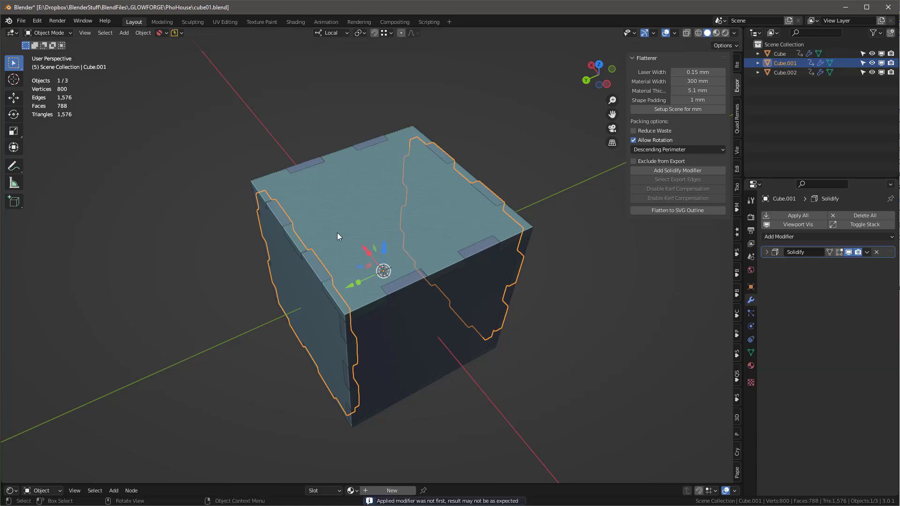
# Step: Save the scene as the next incremental version, cube02.blend
pyautogui.click(157, 32)
pyautogui.click(174, 33)
pyautogui.scroll(-4, 289, 207)
pyautogui.scroll(4, 289, 207)
pyautogui.moveTo(288, 207); pyautogui.dragTo(299, 181, button='middle')
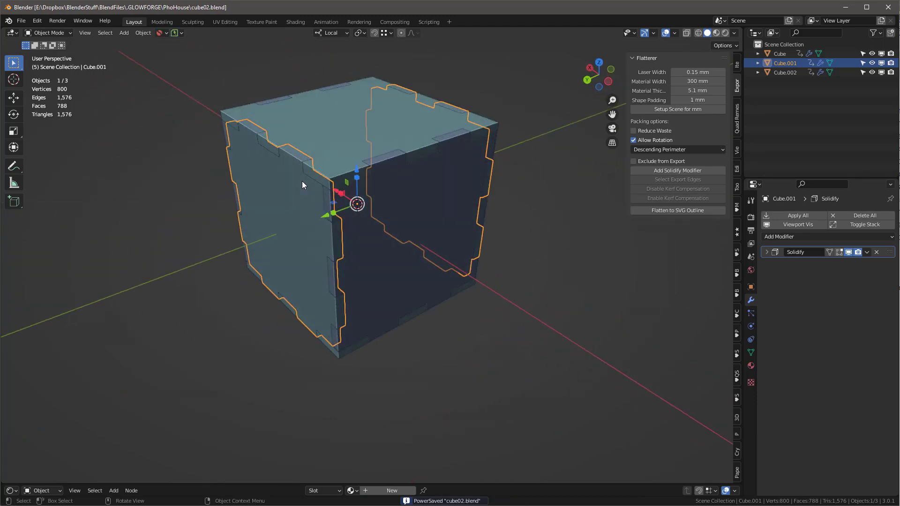
pyautogui.moveTo(317, 115)
pyautogui.mouseDown(button='middle')
pyautogui.moveTo(316, 134)
pyautogui.moveTo(318, 122)
pyautogui.mouseUp(button='middle')
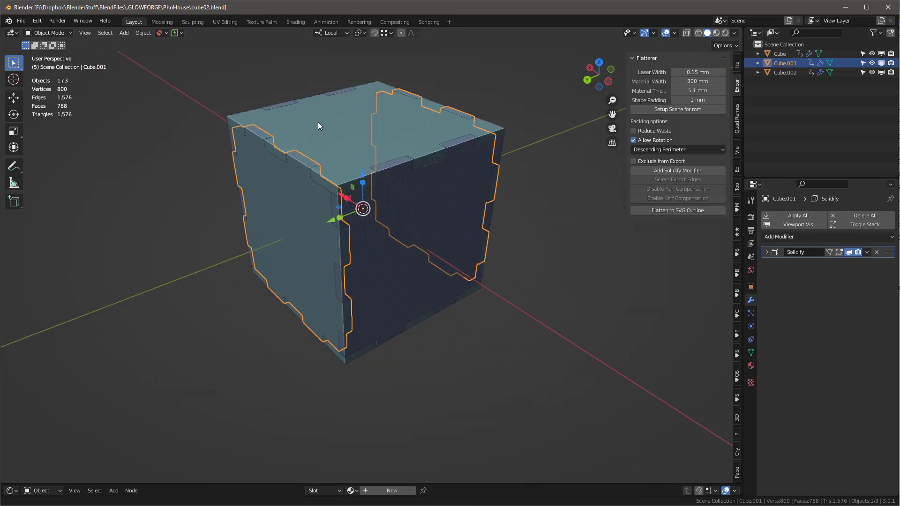
# Step: Select all three panel objects and export them with Flatten to SVG Outline as cube02.svg in the PhoHouse folder
pyautogui.moveTo(182, 60); pyautogui.dragTo(522, 379)
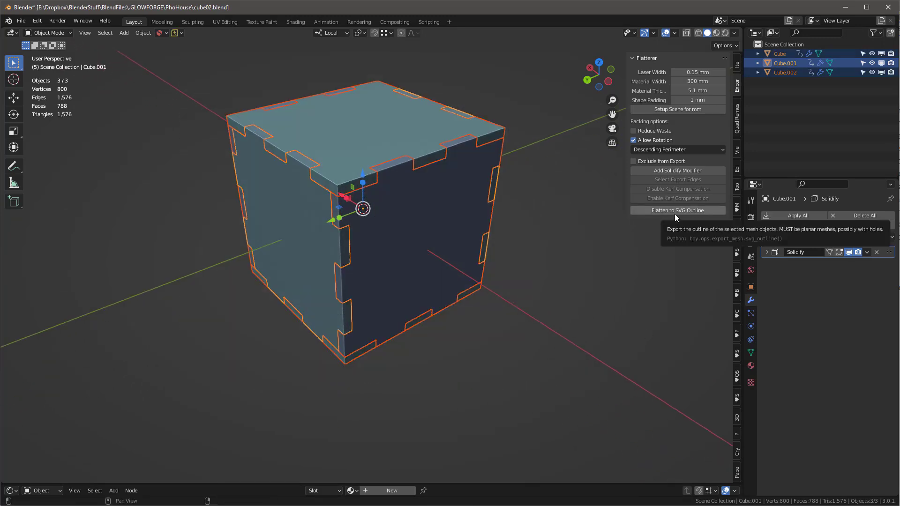
pyautogui.click(701, 213)
pyautogui.click(262, 39)
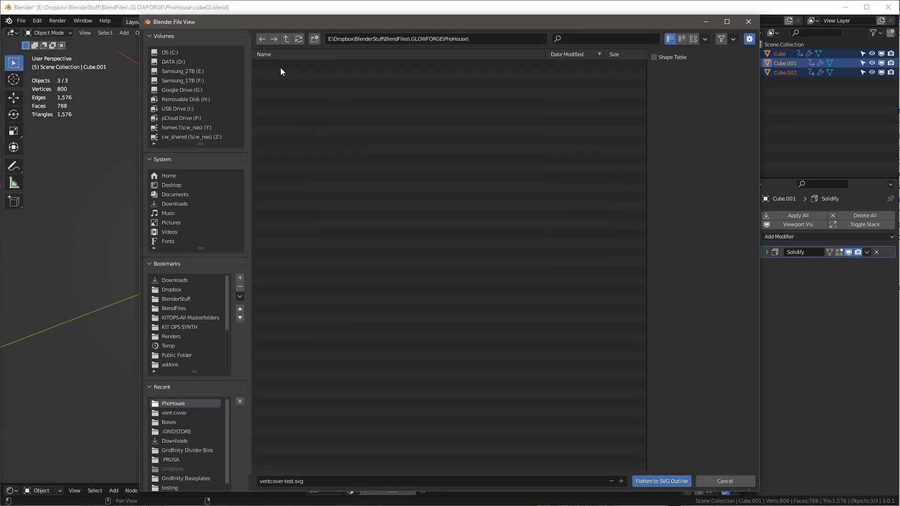
pyautogui.click(309, 482)
pyautogui.write('cube02.svg')
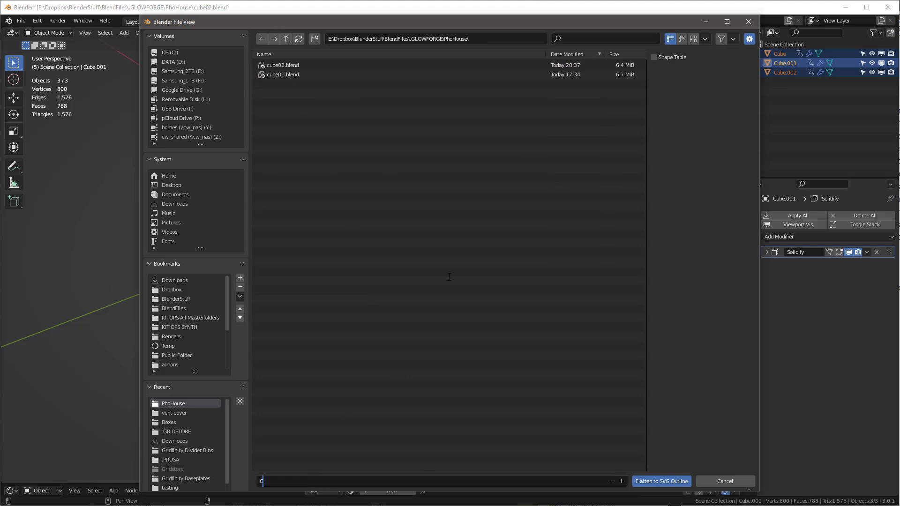
pyautogui.click(290, 66)
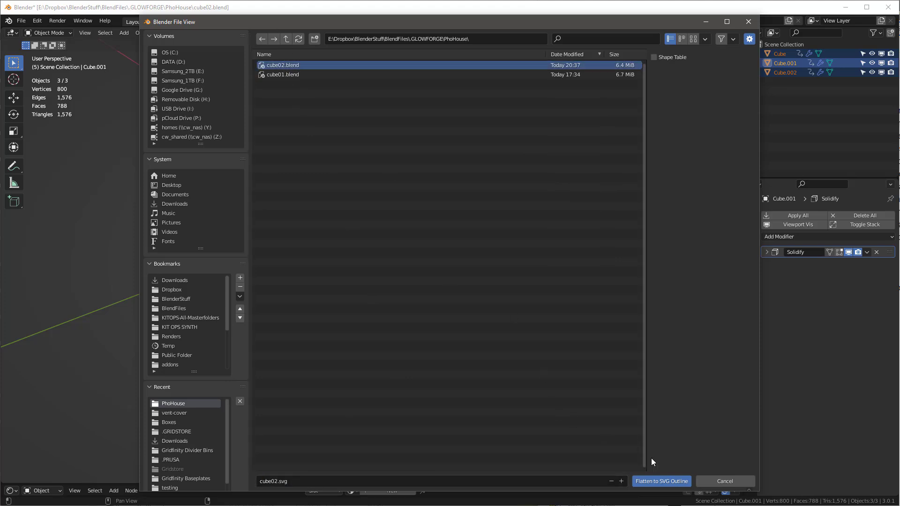
pyautogui.click(656, 480)
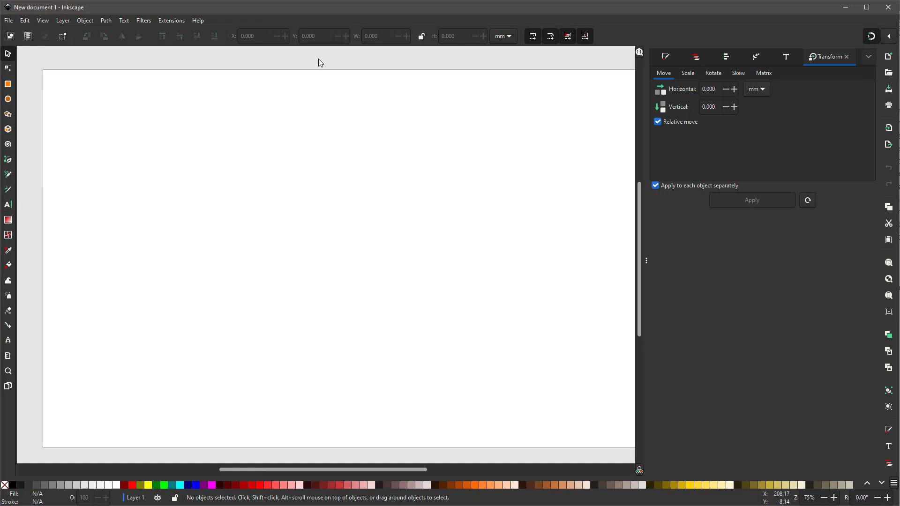
# Step: Switch to Inkscape, enlarge the canvas area, and open the exported cube02.svg from the PhoHouse folder
pyautogui.moveTo(645, 265); pyautogui.dragTo(765, 257)
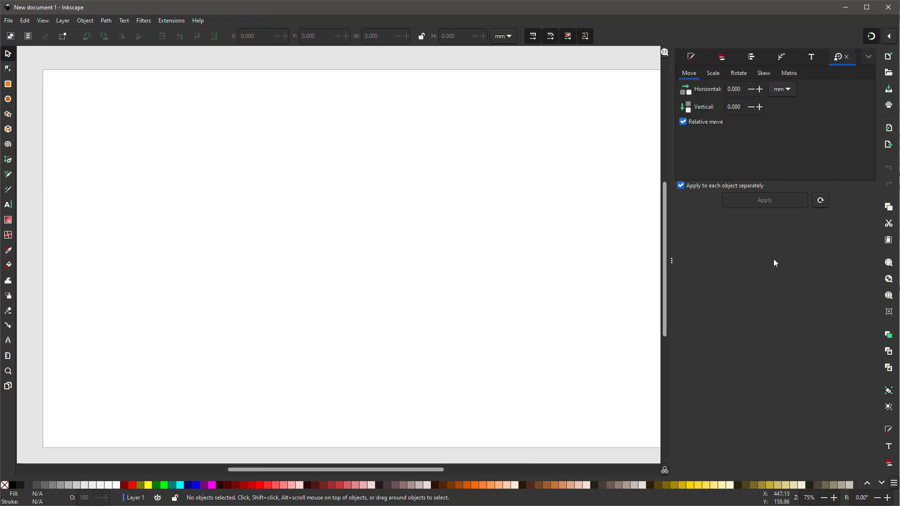
pyautogui.press('-')
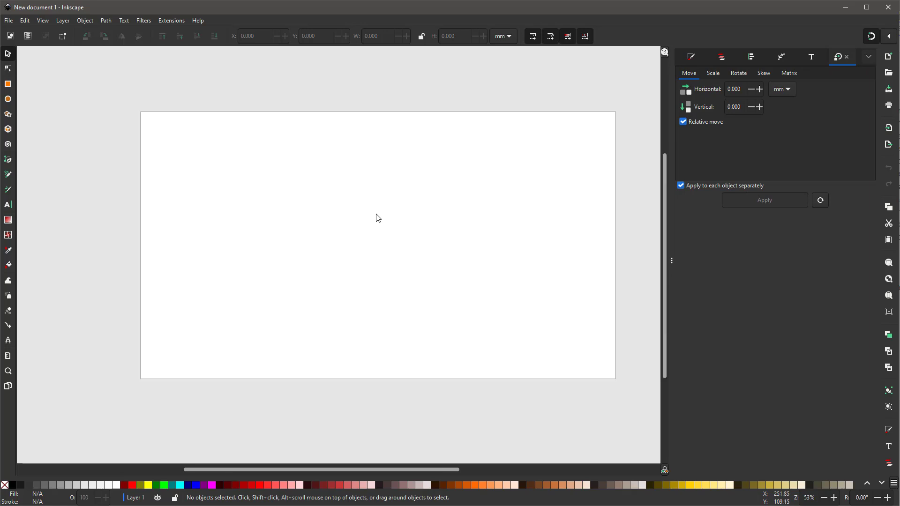
pyautogui.click(8, 23)
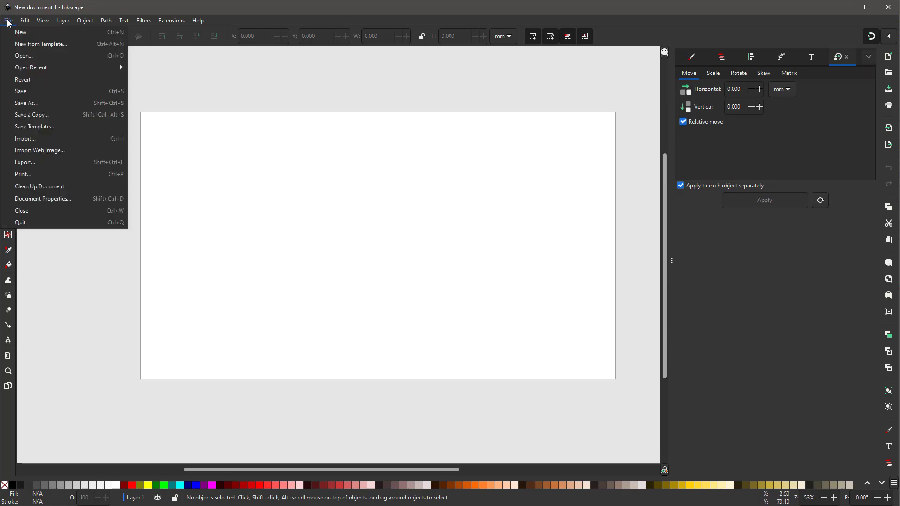
pyautogui.click(22, 57)
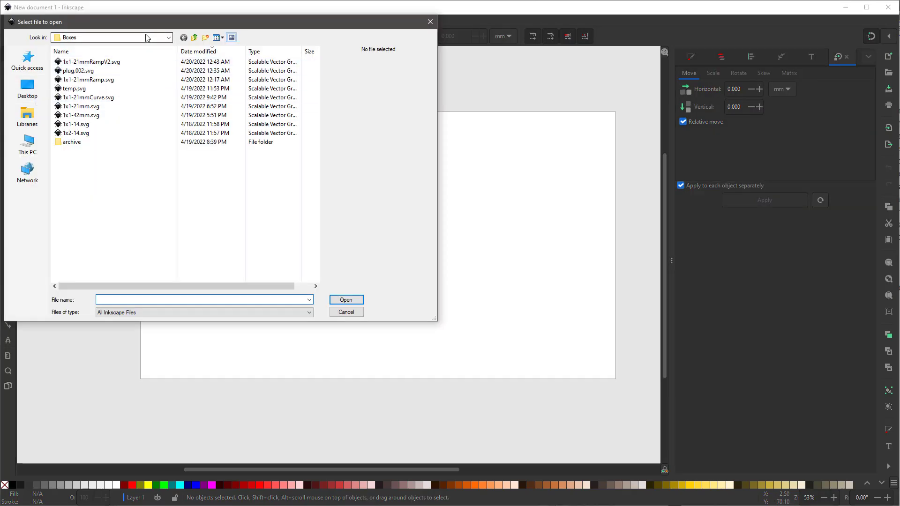
pyautogui.scroll(-1, 141, 37)
pyautogui.doubleClick(77, 65)
pyautogui.keyDown('ctrl'); pyautogui.scroll(-2, 398, 263); pyautogui.keyUp('ctrl')
pyautogui.keyDown('ctrl'); pyautogui.scroll(1, 399, 263); pyautogui.keyUp('ctrl')
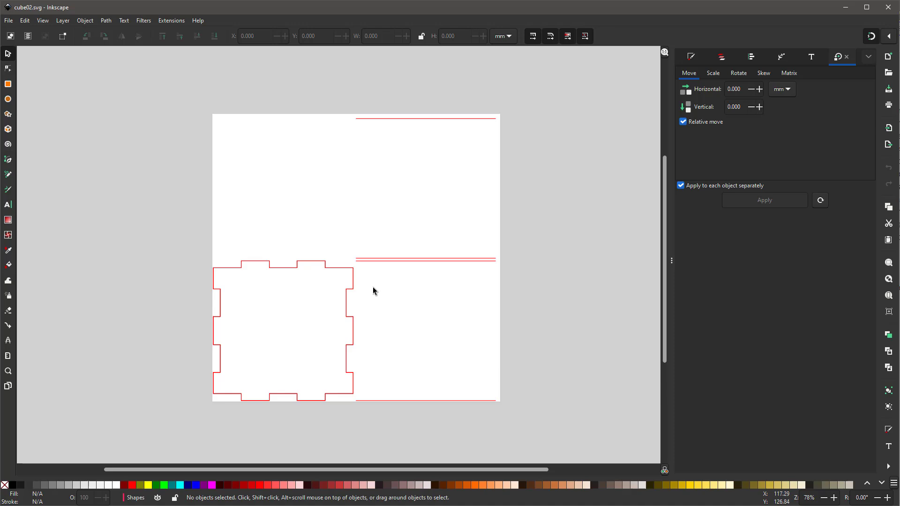
# Step: Switch back to Blender, separate the meshes of all panel objects by loose parts in Edit Mode, and return to Object Mode
pyautogui.hotkey('alt', 'Tab')
pyautogui.click(424, 218)
pyautogui.moveTo(424, 219)
pyautogui.mouseDown(button='middle')
pyautogui.moveTo(430, 207)
pyautogui.moveTo(447, 217)
pyautogui.moveTo(436, 225)
pyautogui.mouseUp(button='middle')
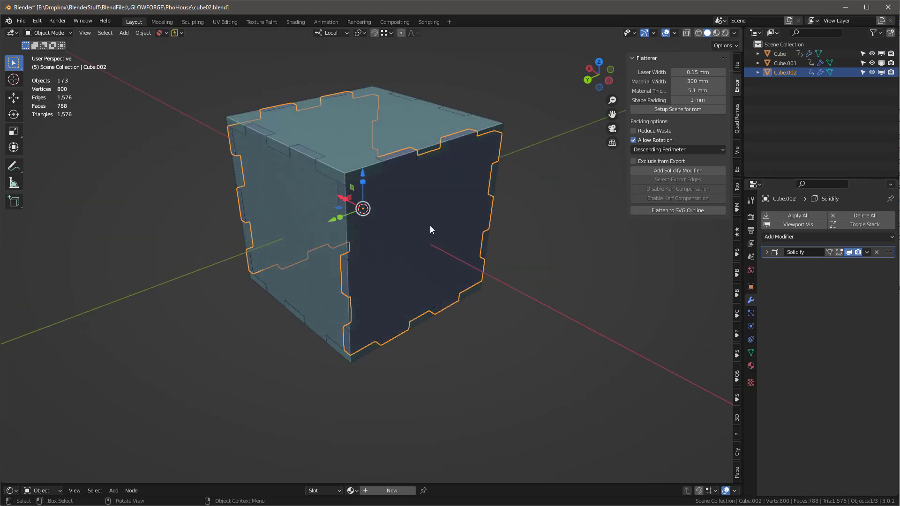
pyautogui.press('a')
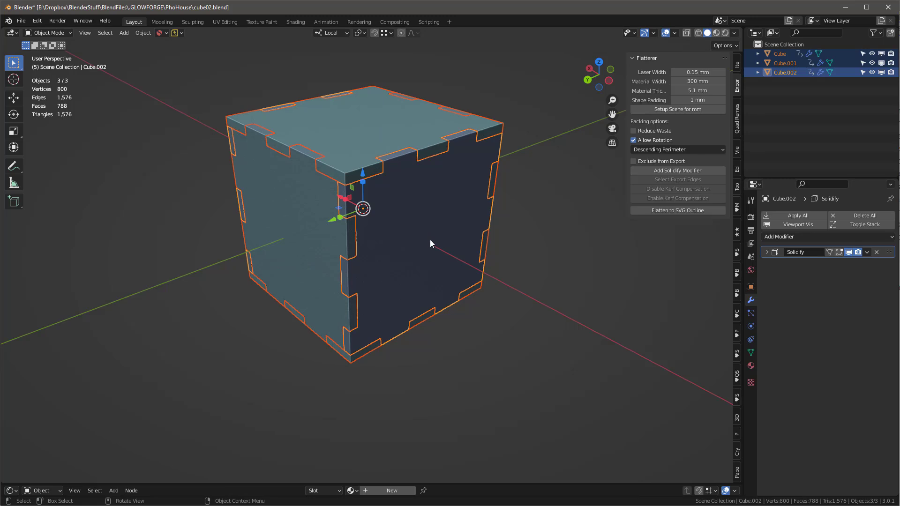
pyautogui.press('Tab')
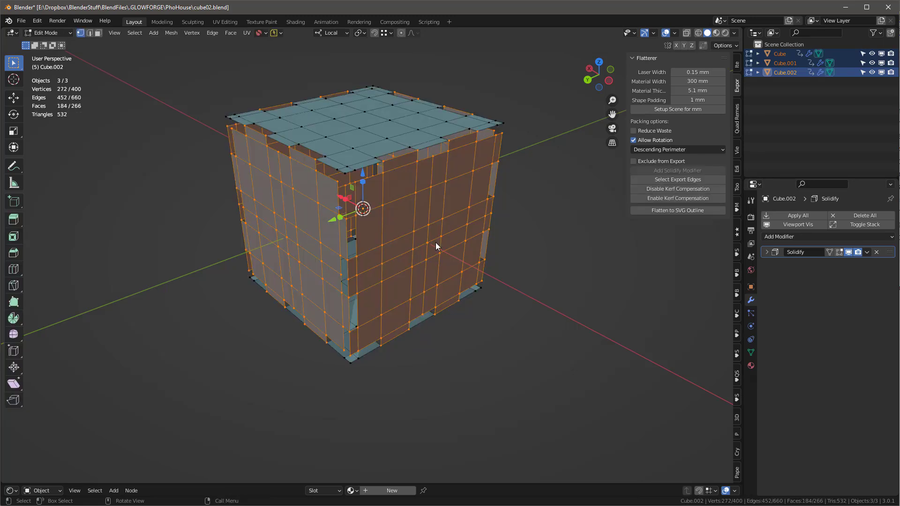
pyautogui.press('p')
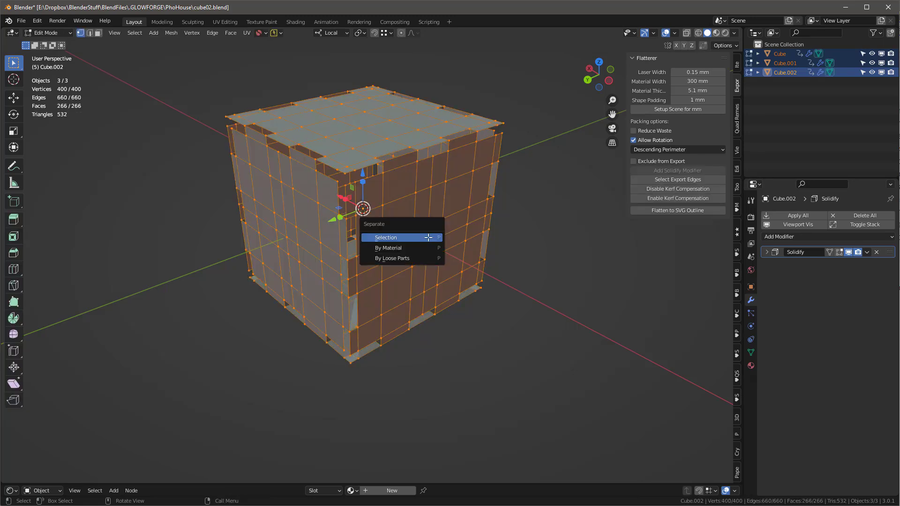
pyautogui.click(412, 260)
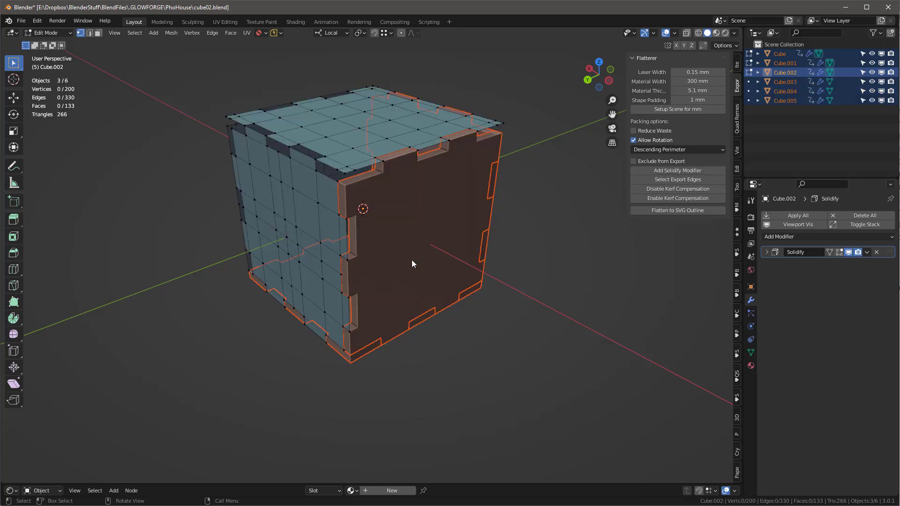
pyautogui.press('Tab')
pyautogui.click(541, 293)
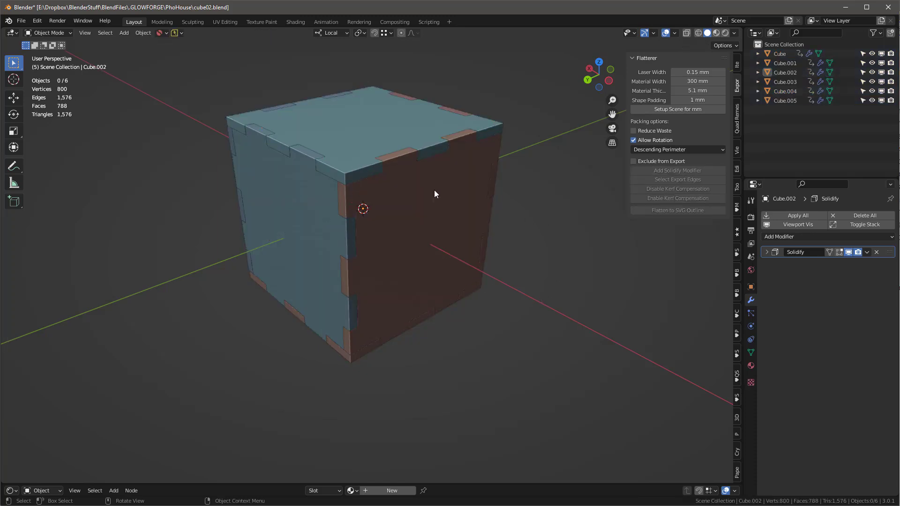
# Step: Select all six separate panels and flatten them to an SVG outline again, overwriting cube02.svg
pyautogui.press('a')
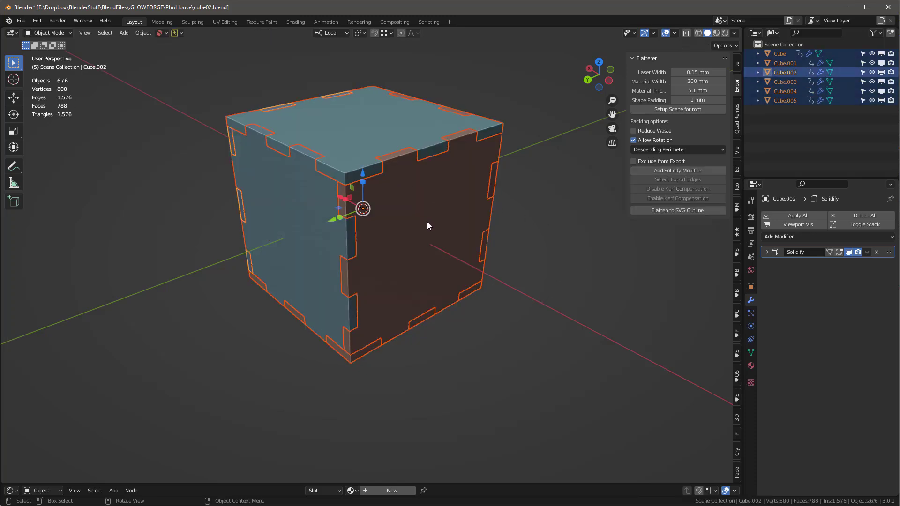
pyautogui.click(675, 210)
pyautogui.click(668, 483)
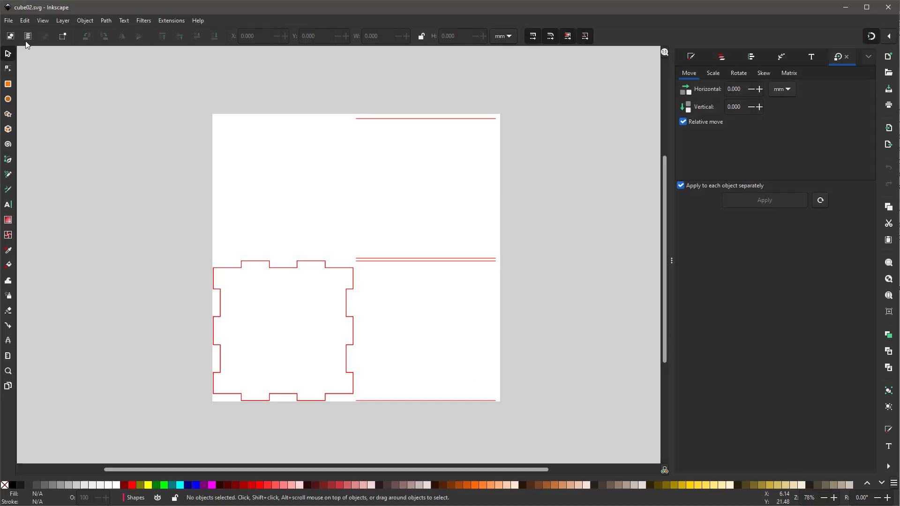
# Step: Switch to Inkscape, revert the open cube02.svg to the newly exported version, and look over the panel outlines
pyautogui.click(9, 21)
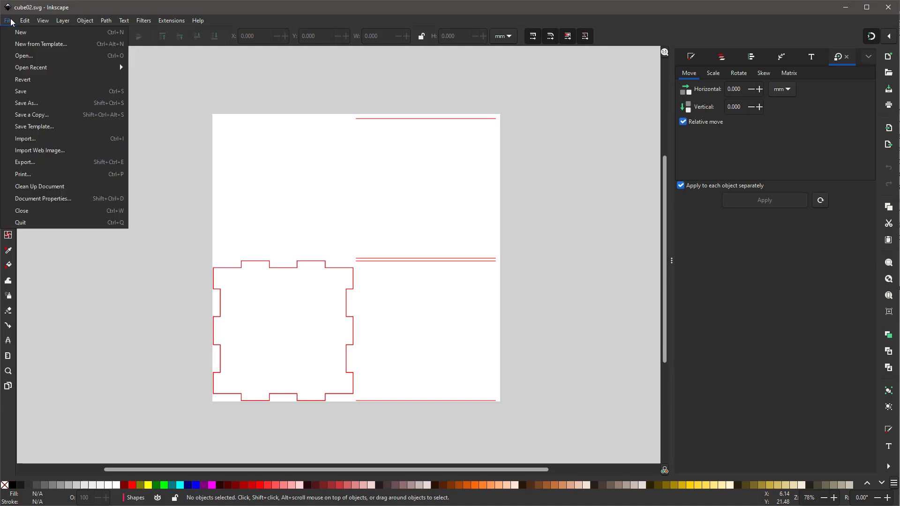
pyautogui.click(32, 79)
pyautogui.scroll(-12, 282, 213)
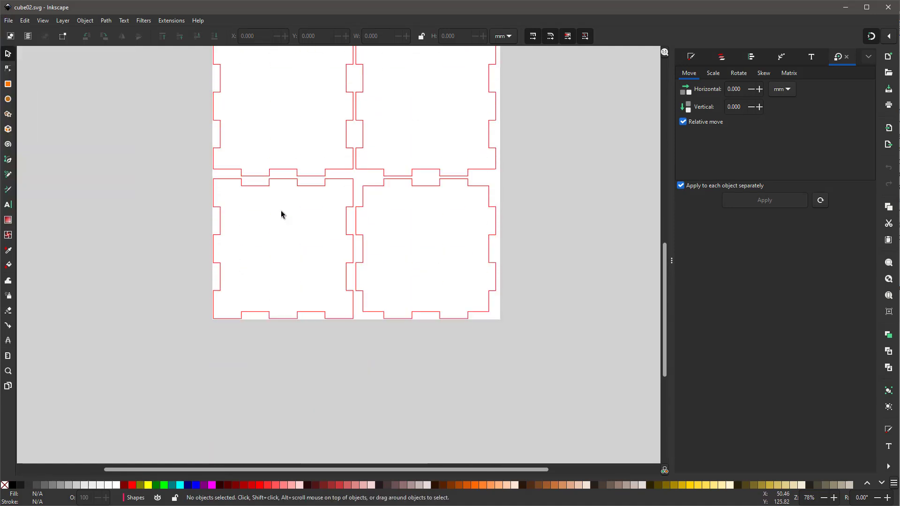
# Step: Examine the finger-joint outlines of the panels and the gap between the two panels in the first row up close
pyautogui.scroll(10, 281, 214)
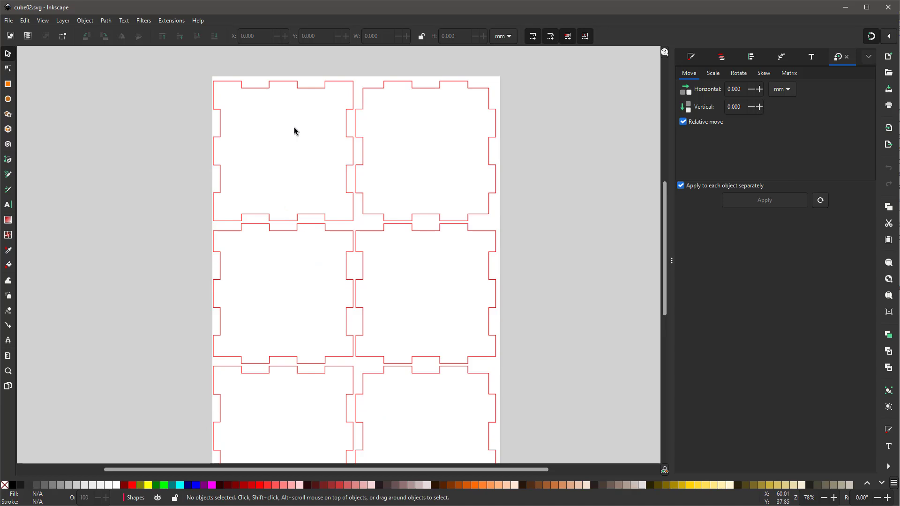
pyautogui.scroll(-2, 294, 129)
pyautogui.scroll(2, 294, 129)
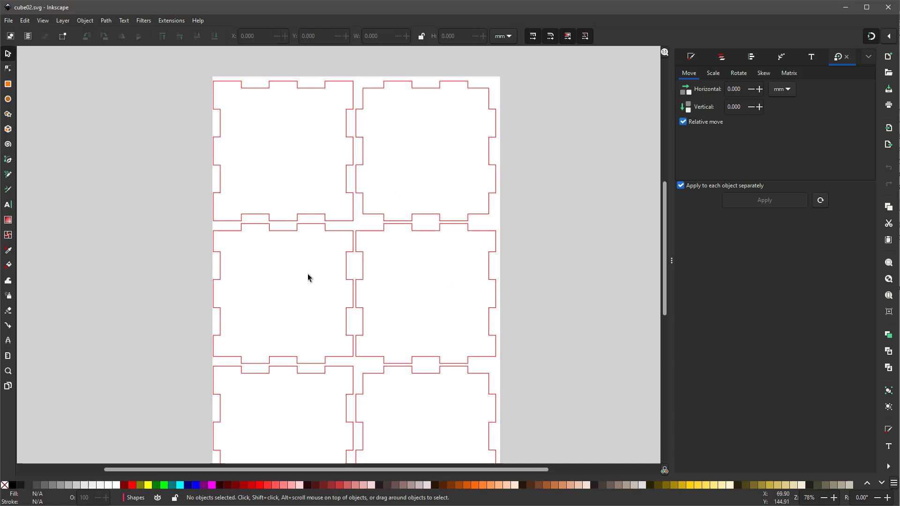
pyautogui.scroll(-2, 309, 277)
pyautogui.scroll(2, 313, 279)
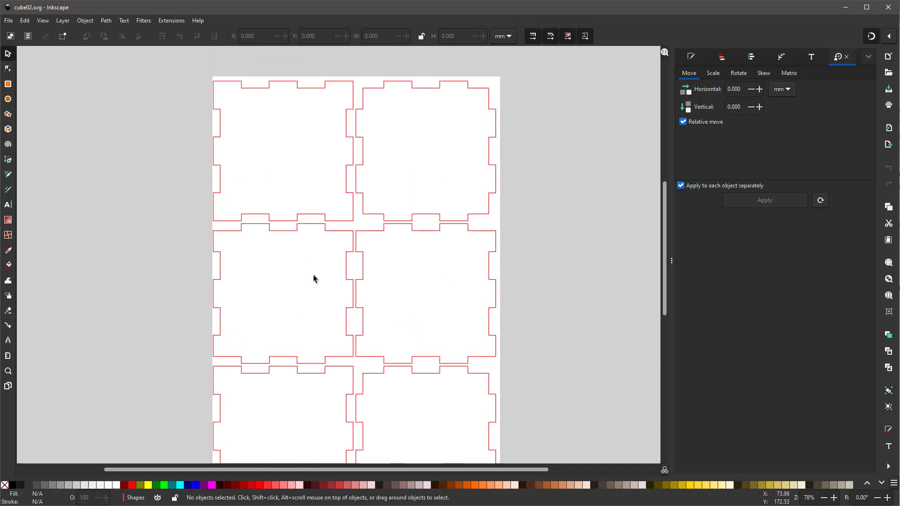
pyautogui.scroll(-2, 313, 279)
pyautogui.scroll(2, 314, 276)
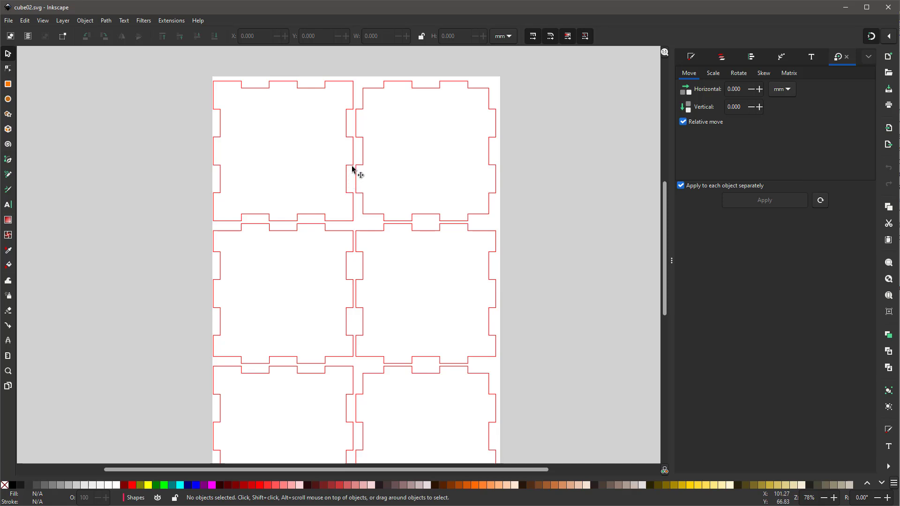
pyautogui.keyDown('ctrl'); pyautogui.scroll(3, 354, 170); pyautogui.keyUp('ctrl')
pyautogui.keyDown('ctrl'); pyautogui.scroll(3, 352, 163); pyautogui.keyUp('ctrl')
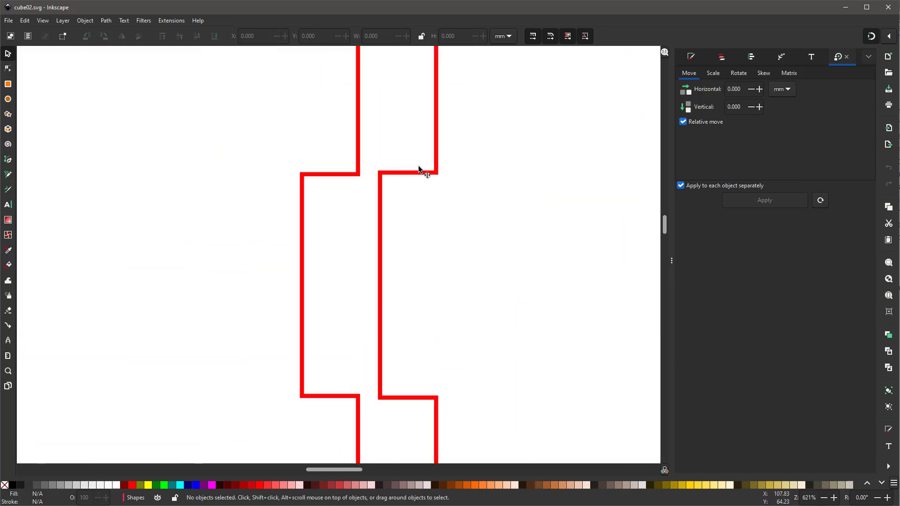
# Step: Remove the stroke from the two first-row panels and give both a solid grey fill
pyautogui.click(379, 356)
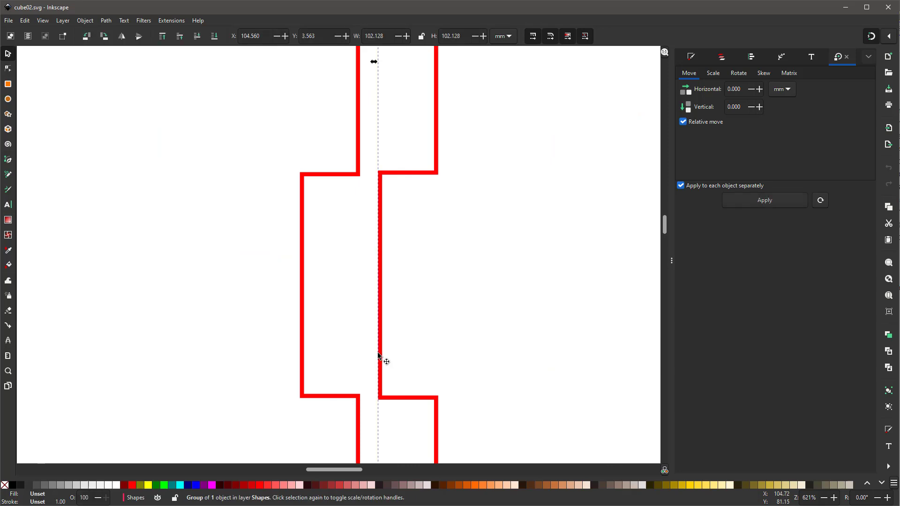
pyautogui.keyDown('shift'); pyautogui.click(303, 312); pyautogui.keyUp('shift')
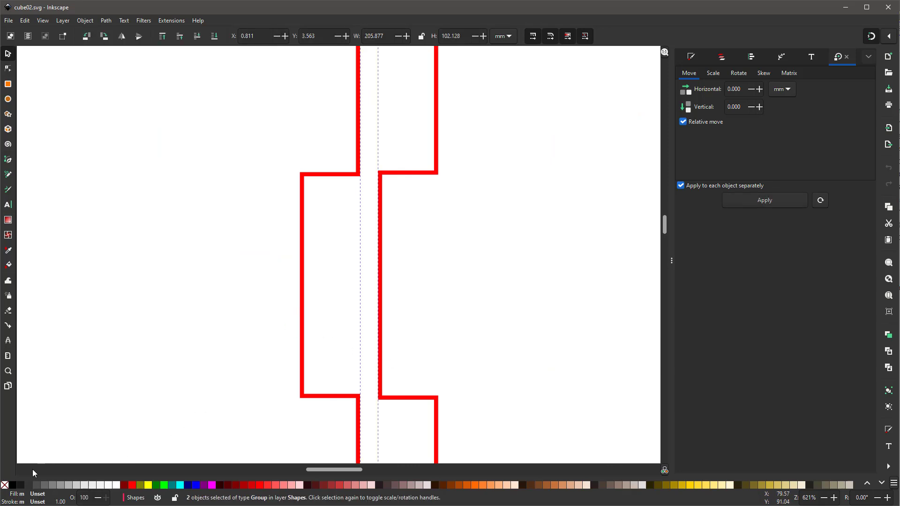
pyautogui.keyDown('shift'); pyautogui.click(5, 486); pyautogui.keyUp('shift')
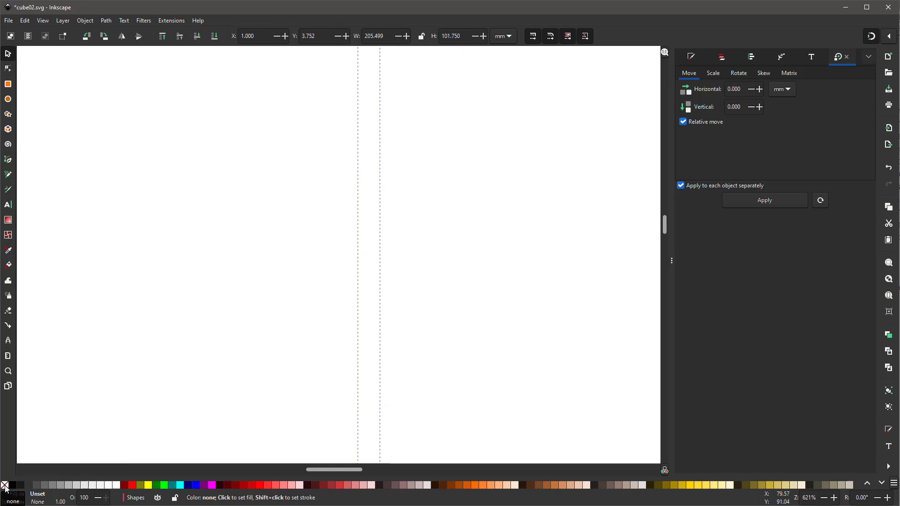
pyautogui.click(38, 487)
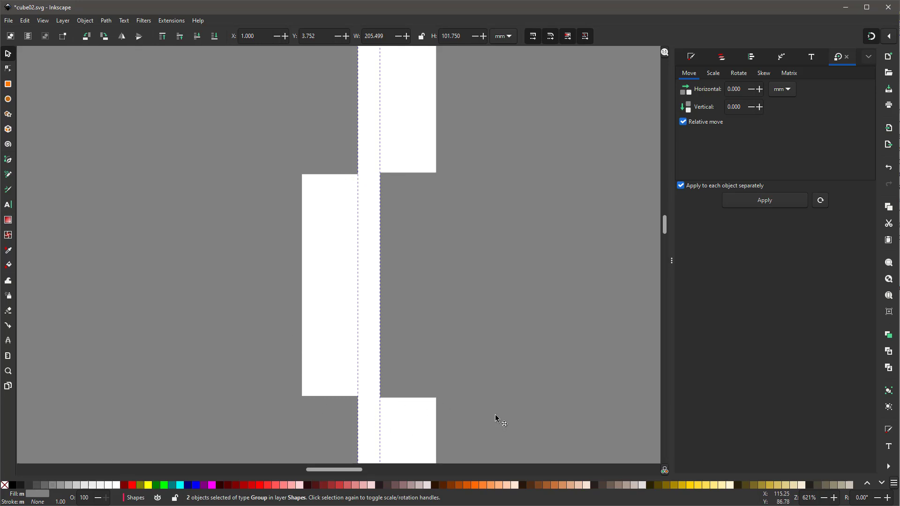
pyautogui.keyDown('ctrl'); pyautogui.scroll(-6, 454, 352); pyautogui.keyUp('ctrl')
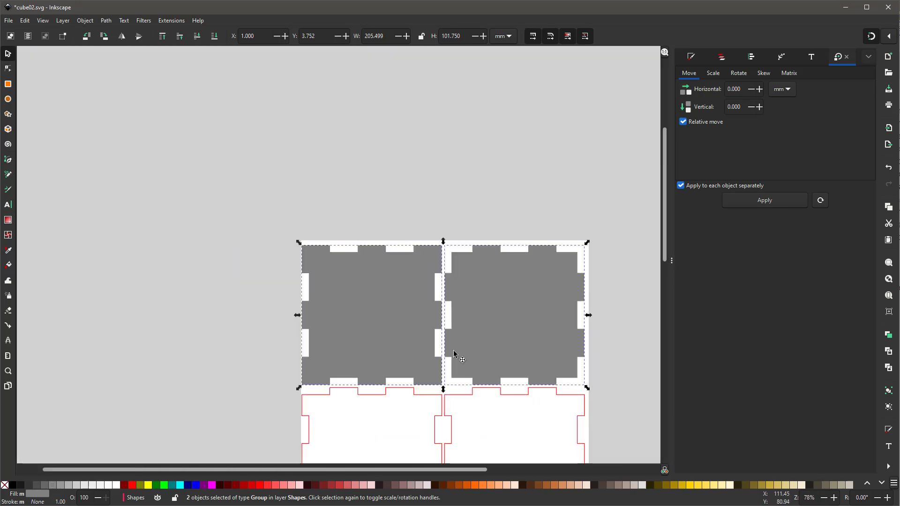
pyautogui.keyDown('ctrl'); pyautogui.scroll(1, 529, 379); pyautogui.keyUp('ctrl')
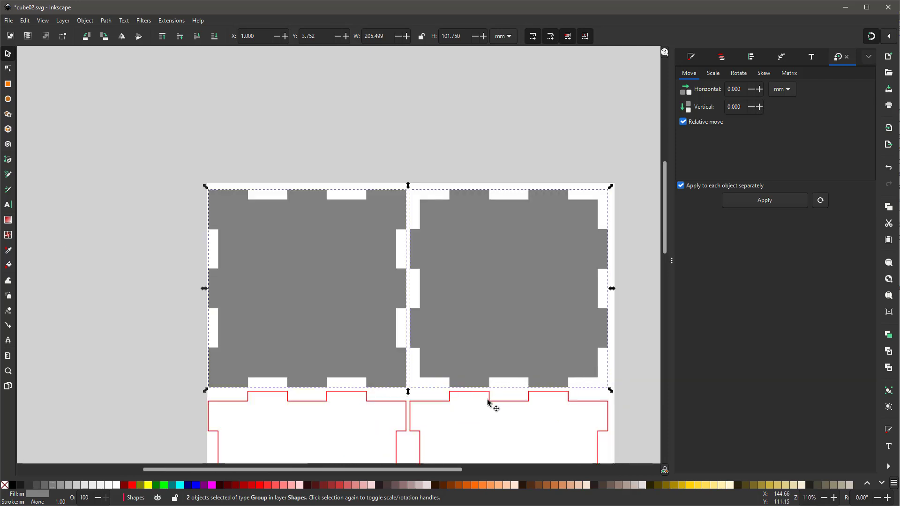
# Step: Copy the red outline style from a second-row panel, paste it onto both grey panels, and deselect them
pyautogui.click(490, 403)
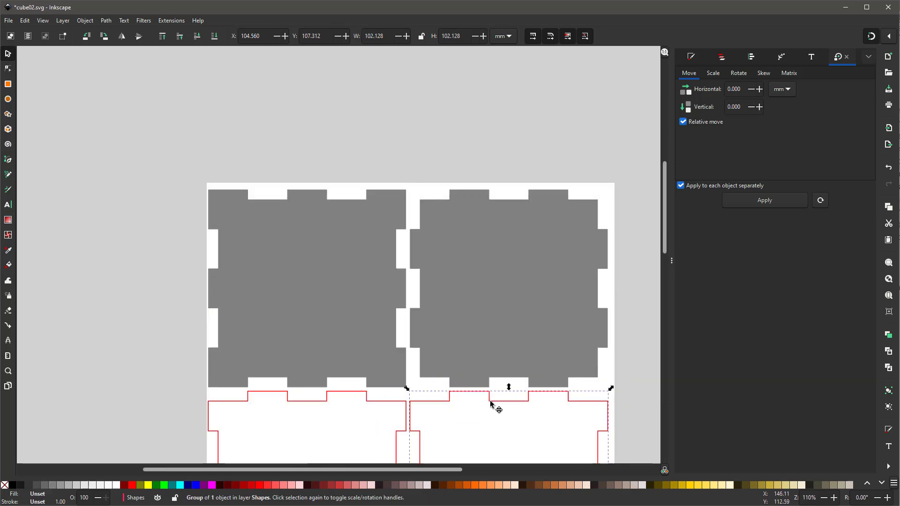
pyautogui.click(384, 279)
pyautogui.keyDown('shift'); pyautogui.click(445, 277); pyautogui.keyUp('shift')
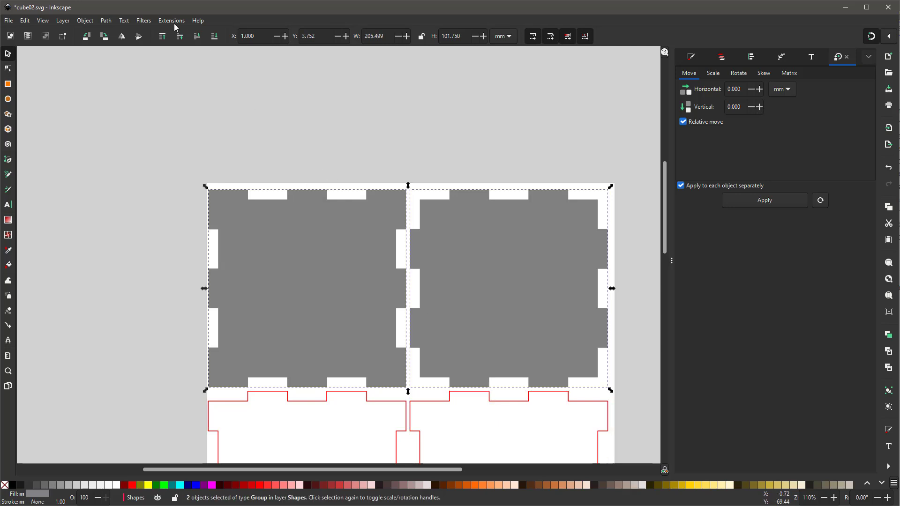
pyautogui.click(25, 21)
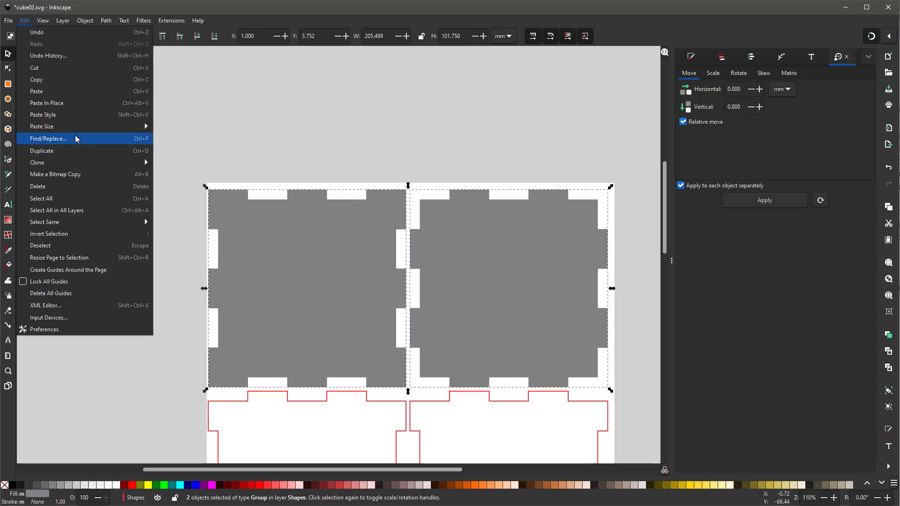
pyautogui.click(73, 122)
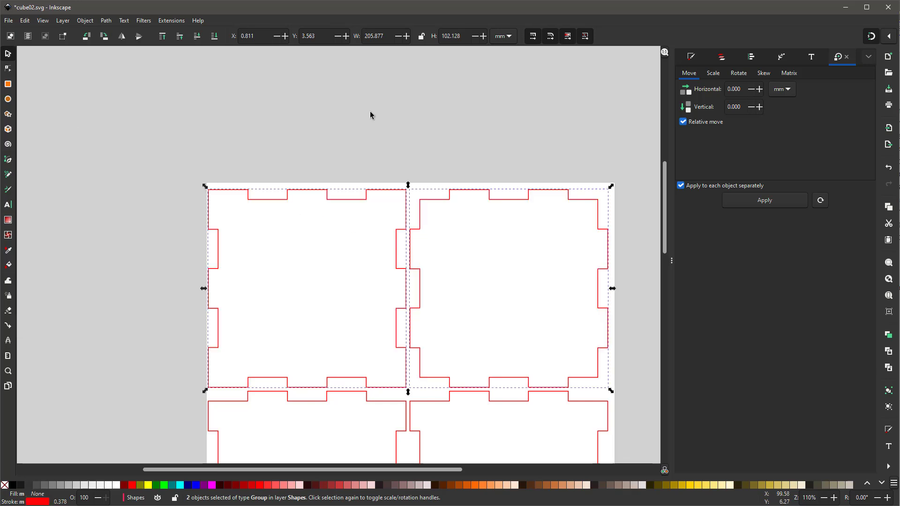
pyautogui.click(352, 135)
# Step: Look over the complete sheet of six panel outlines
pyautogui.scroll(-6, 348, 135)
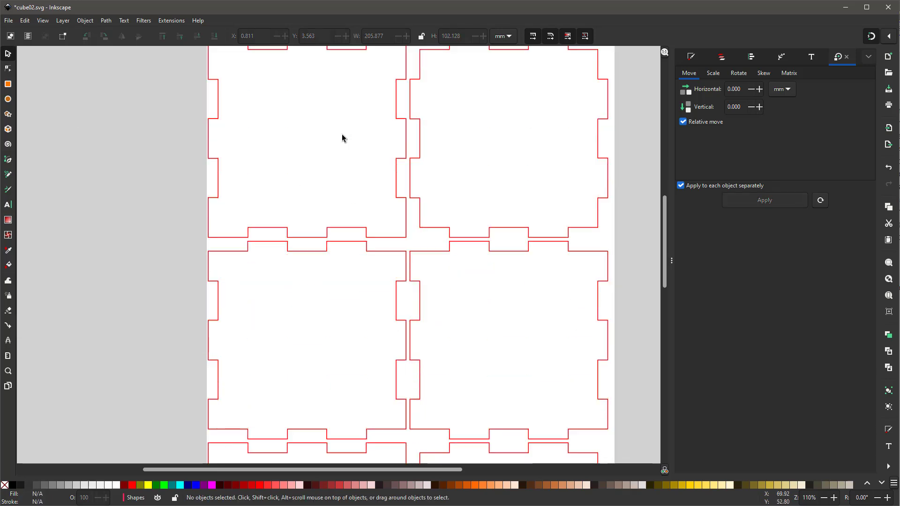
pyautogui.scroll(5, 343, 136)
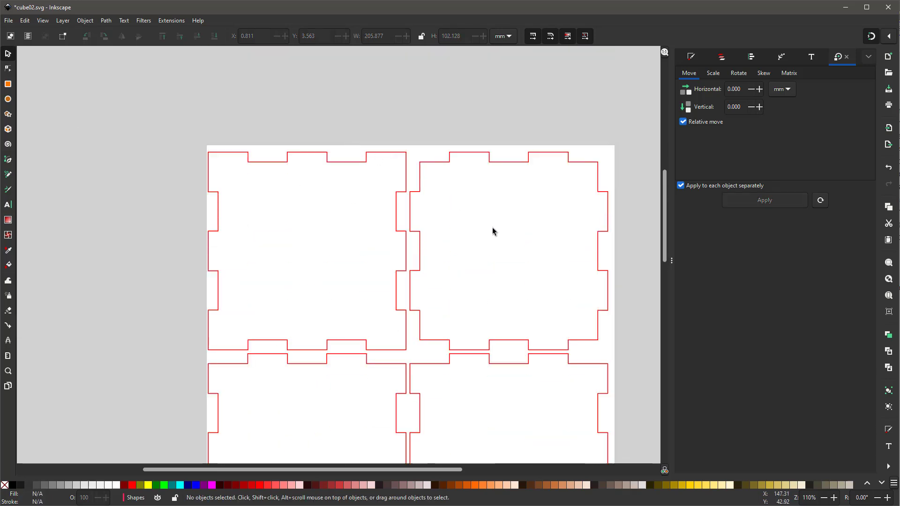
pyautogui.keyDown('ctrl'); pyautogui.scroll(-4, 493, 229); pyautogui.keyUp('ctrl')
pyautogui.keyDown('ctrl'); pyautogui.scroll(2, 493, 228); pyautogui.keyUp('ctrl')
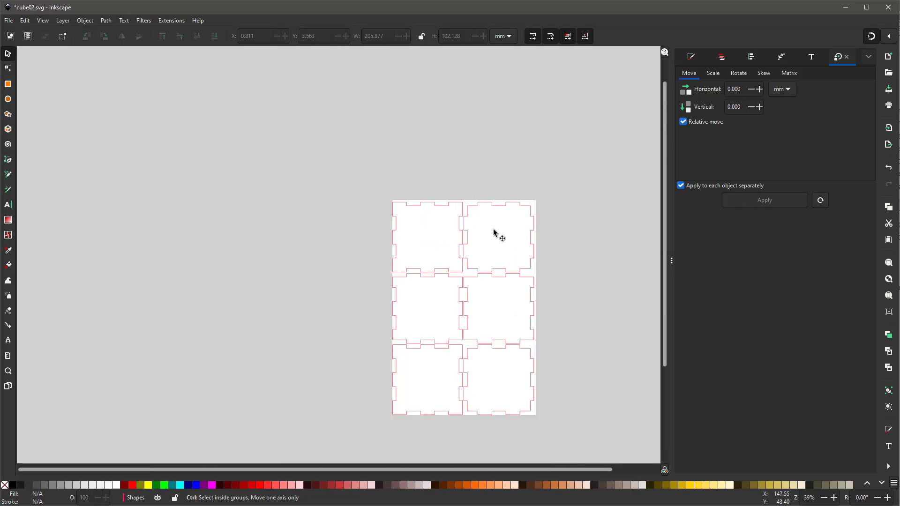